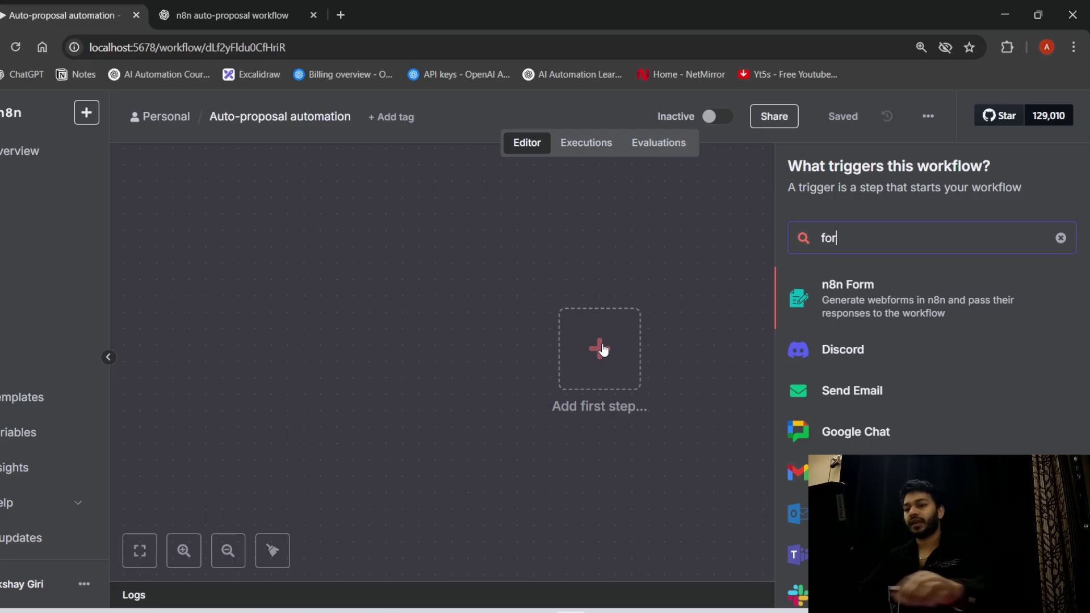
- Add the On new n8n Form event trigger as the workflow's first step
click(840, 301)
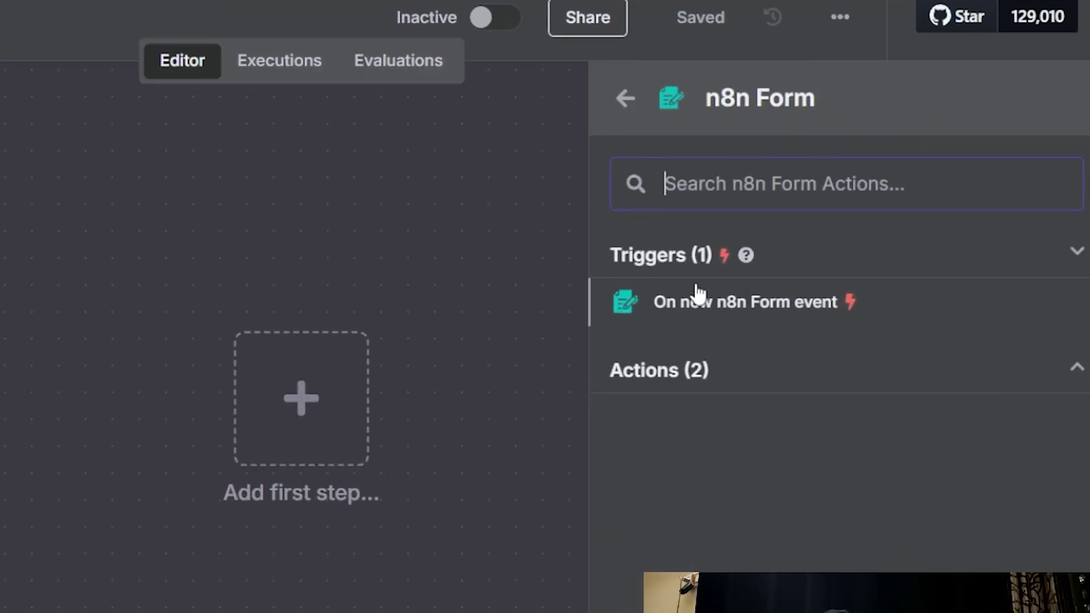
click(708, 321)
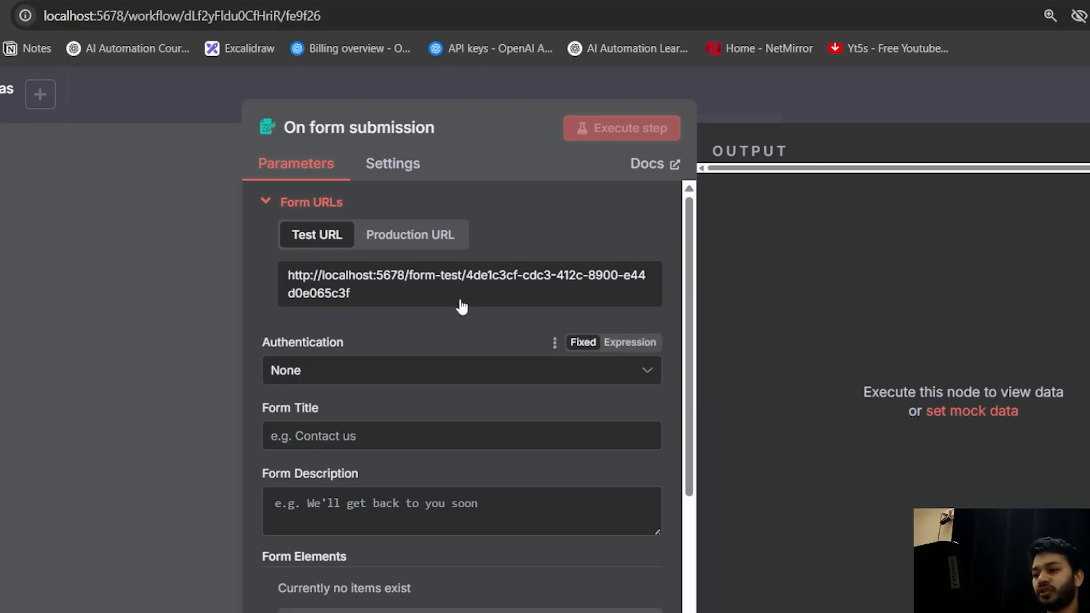
scroll(502, 345, down, 2)
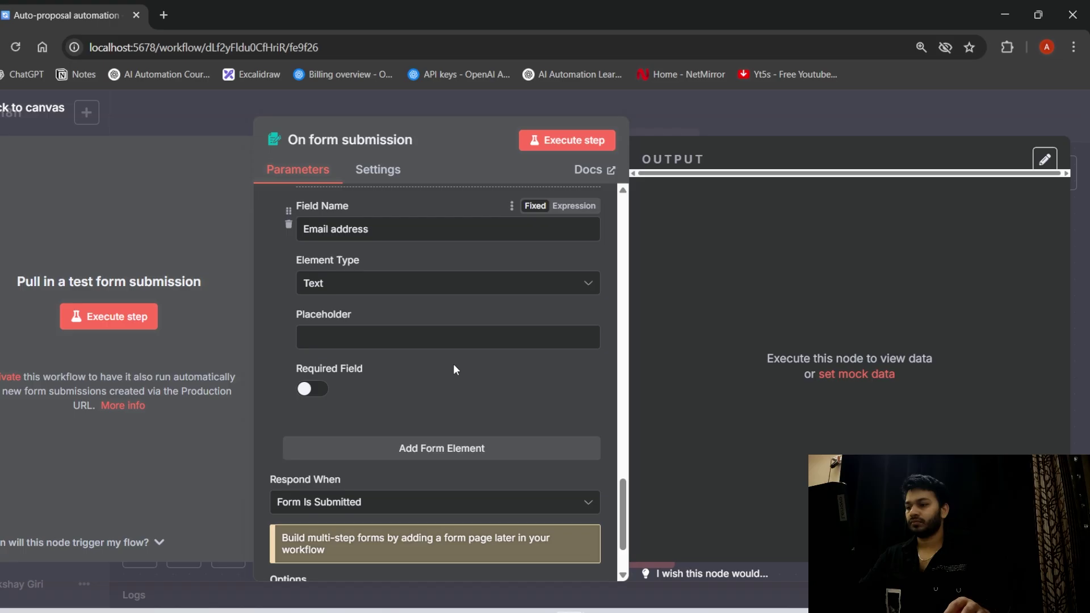
- Execute the form trigger to open its test form, and fill in the client's name and the company name
scroll(415, 388, up, 3)
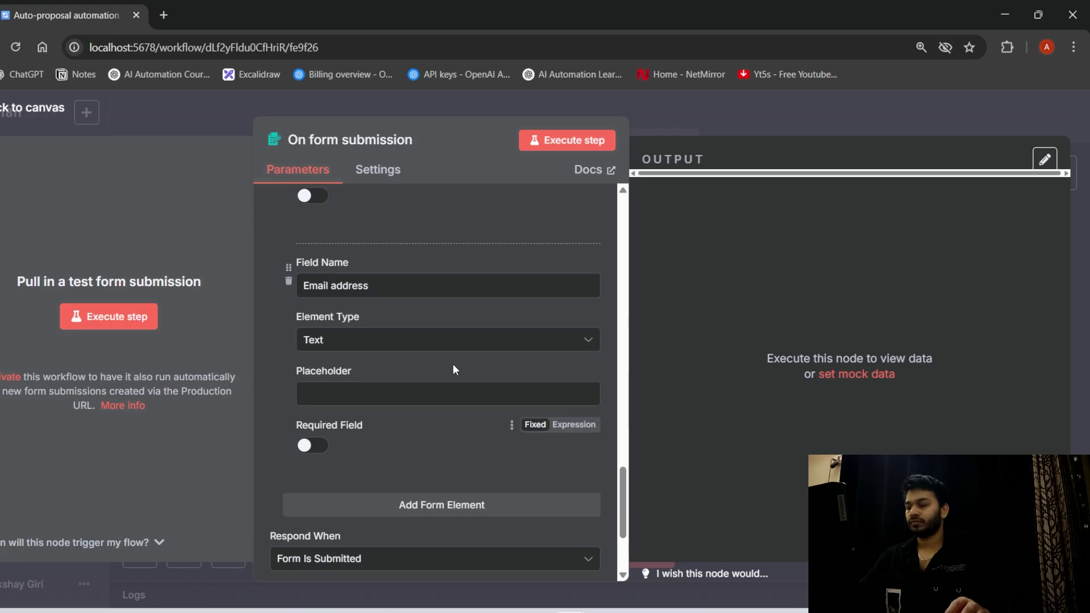
click(566, 140)
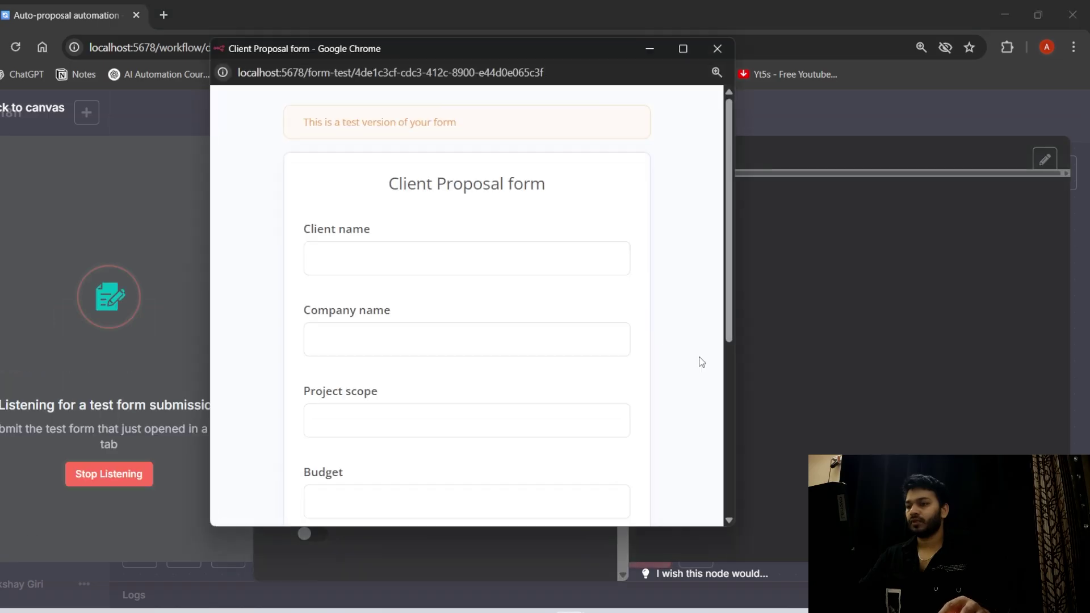
click(518, 263)
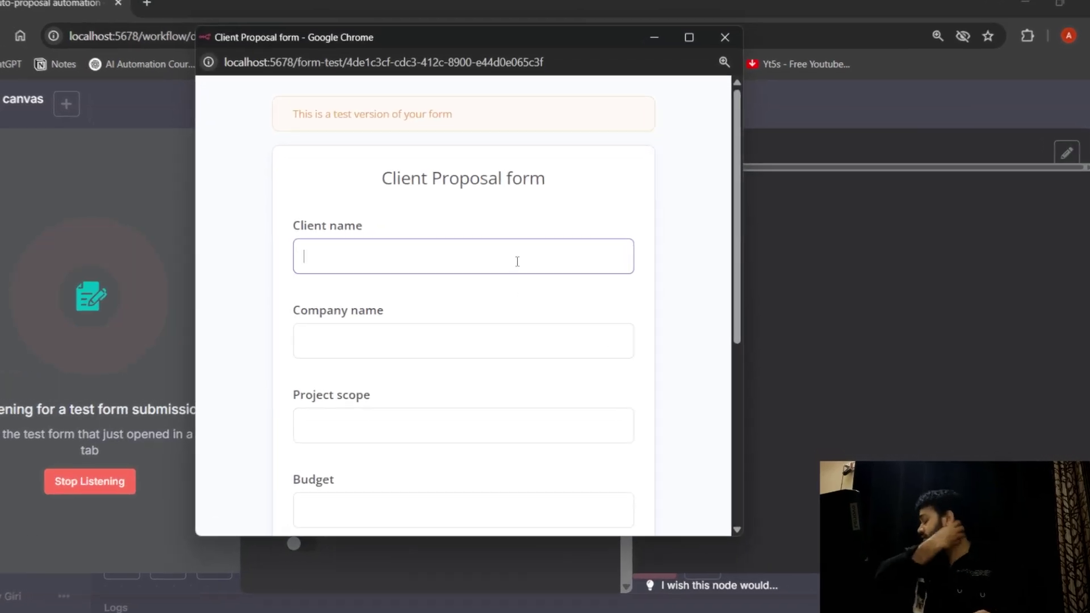
text(Akshay)
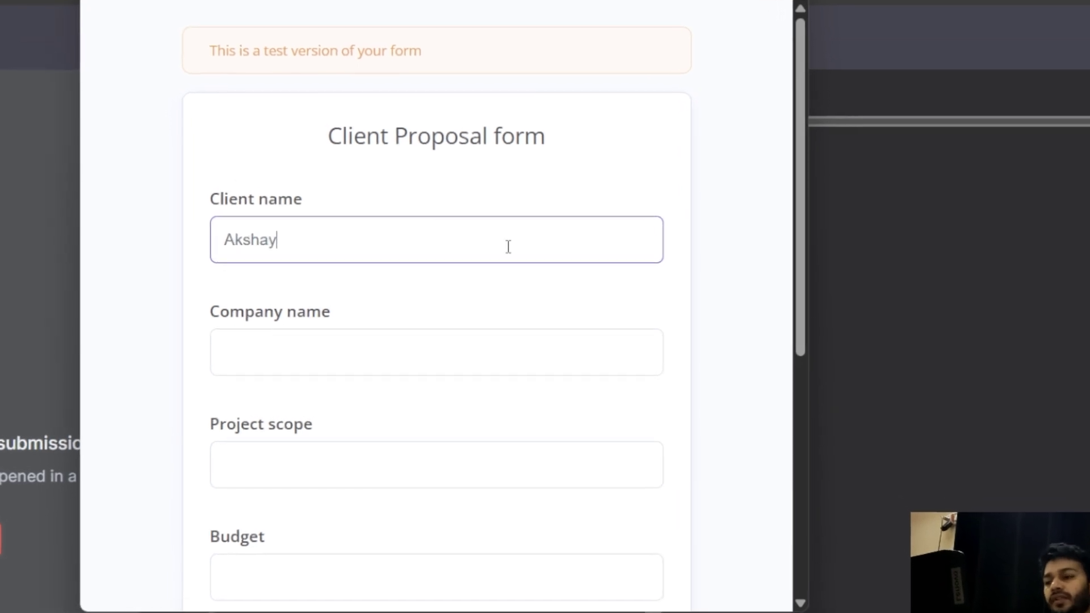
key(Tab)
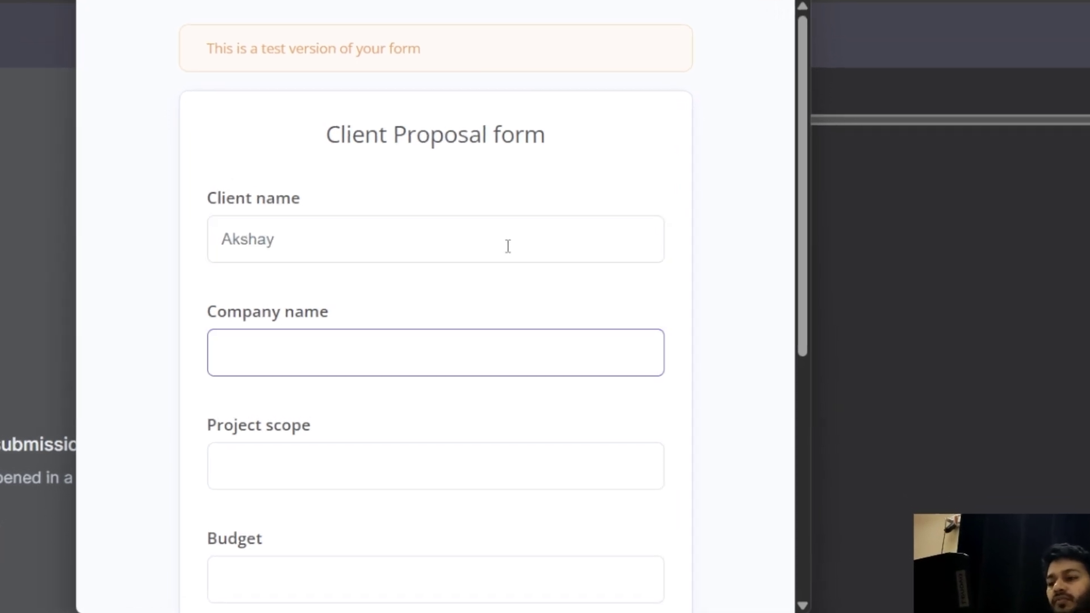
text(Akshay pvt ltd)
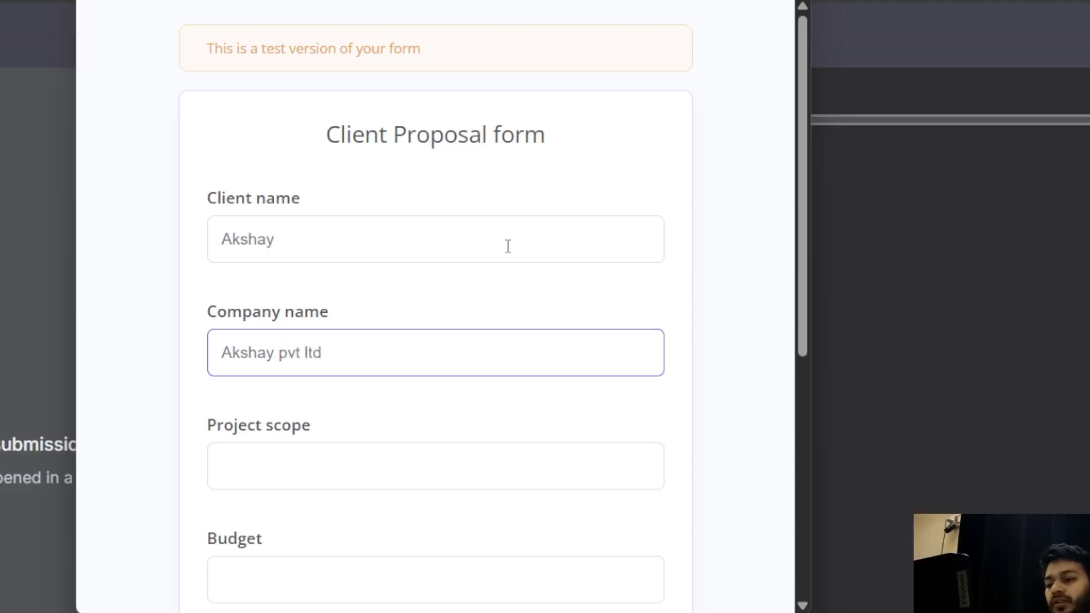
- Paste the purchase order approval automation text into the test form's project scope and read through it
key(Tab)
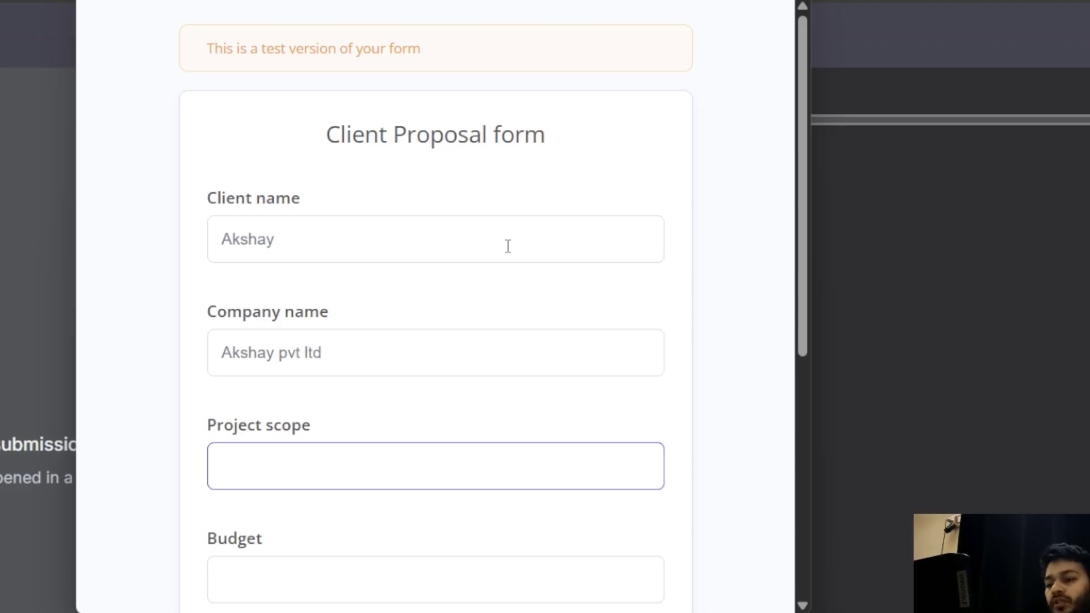
key(ctrl+v)
key(ctrl+a)
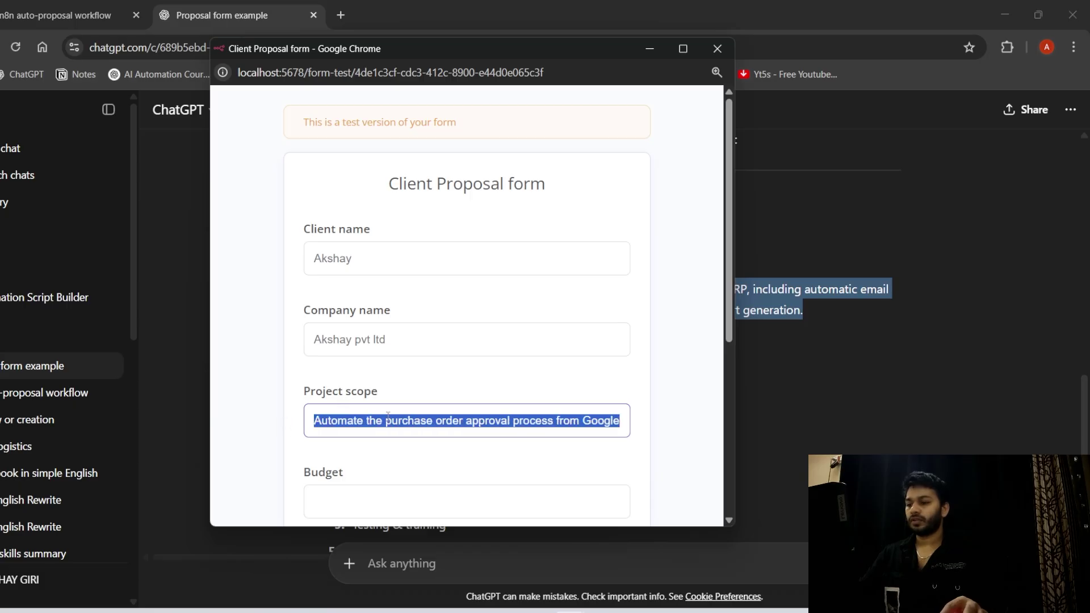
drag(313, 421, 497, 427)
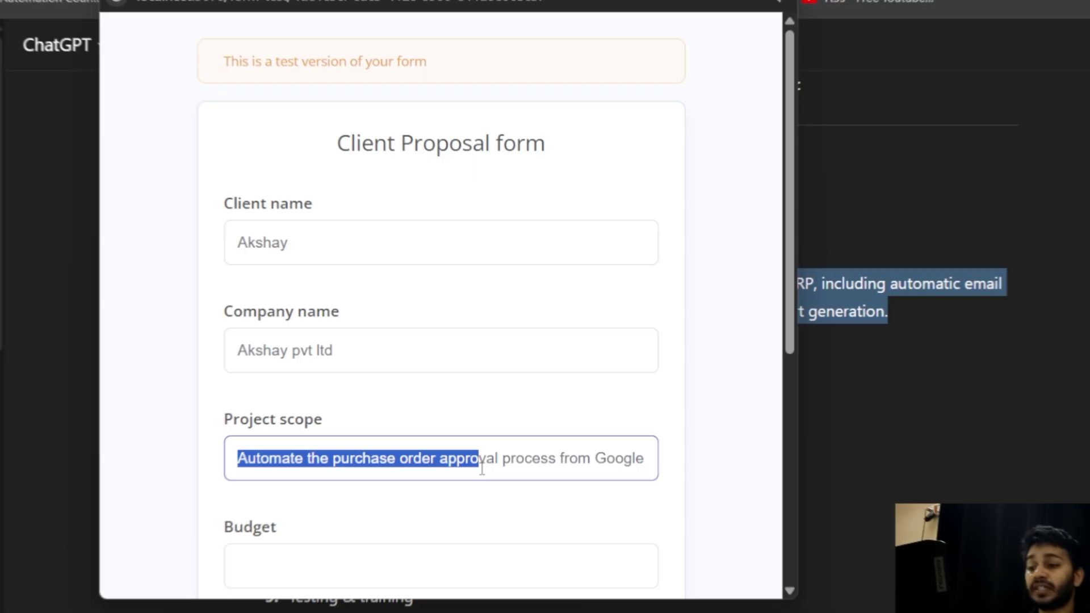
drag(481, 466, 527, 482)
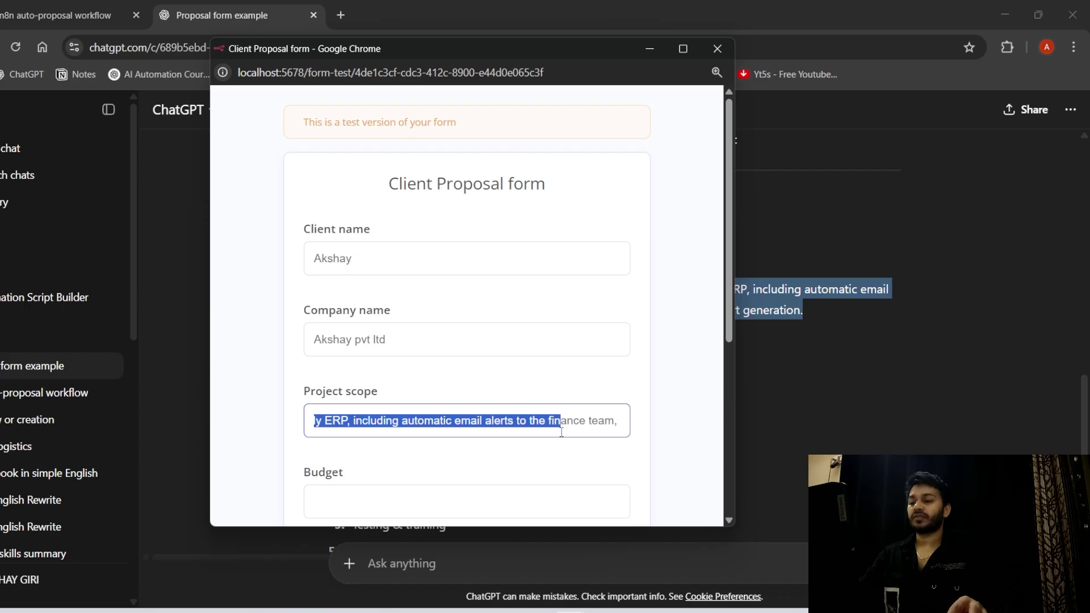
drag(561, 433, 522, 433)
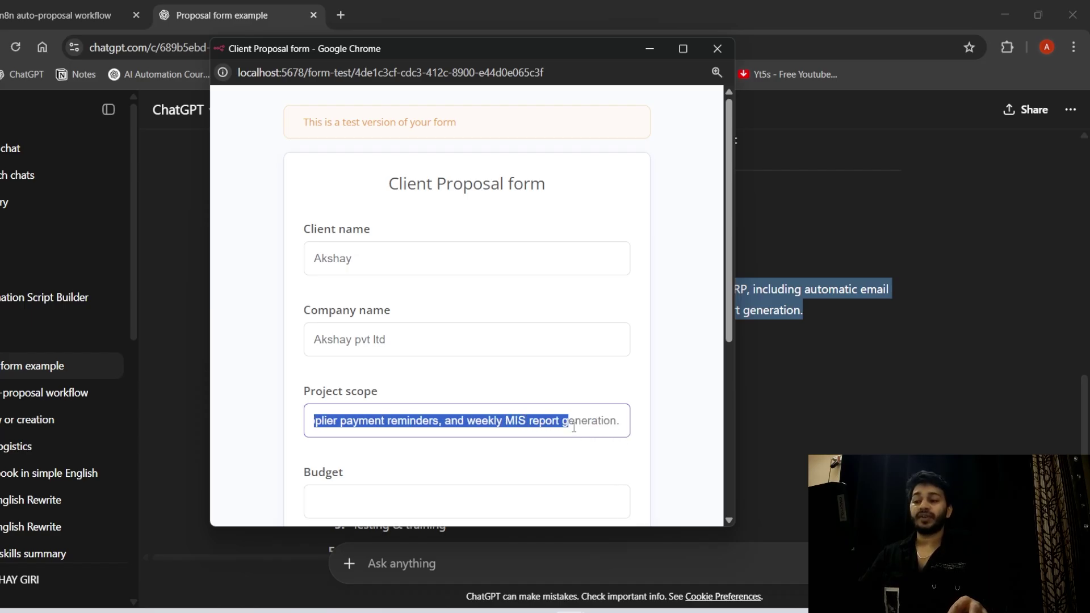
drag(573, 427, 632, 433)
- Set the budget to 10000 and the timeline to 3 weeks, fill in the contact's e-mail, and submit the test form
scroll(489, 420, down, 1)
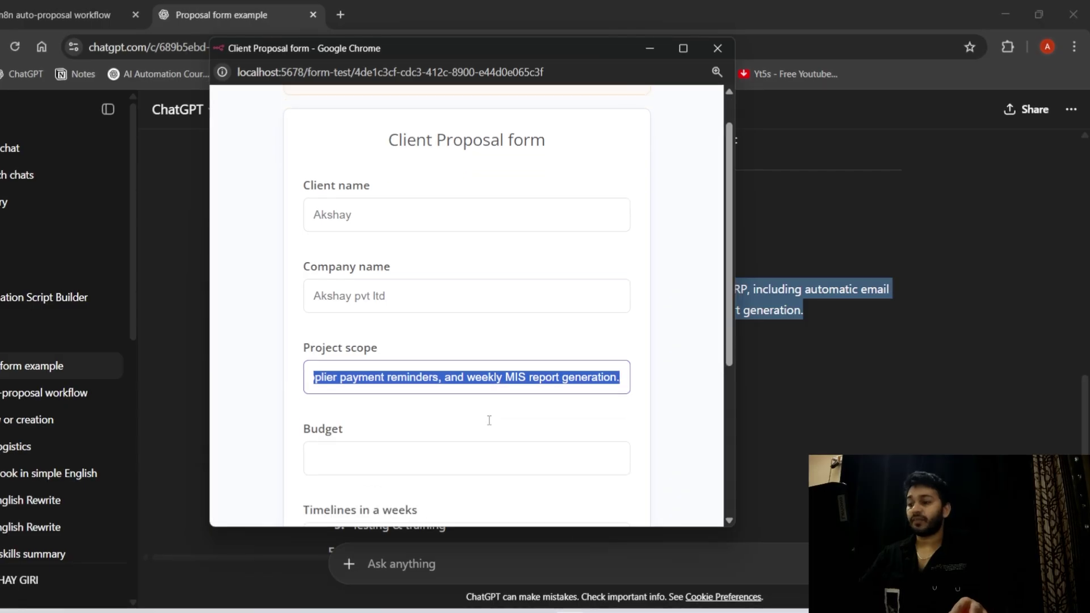
click(407, 416)
text(10000)
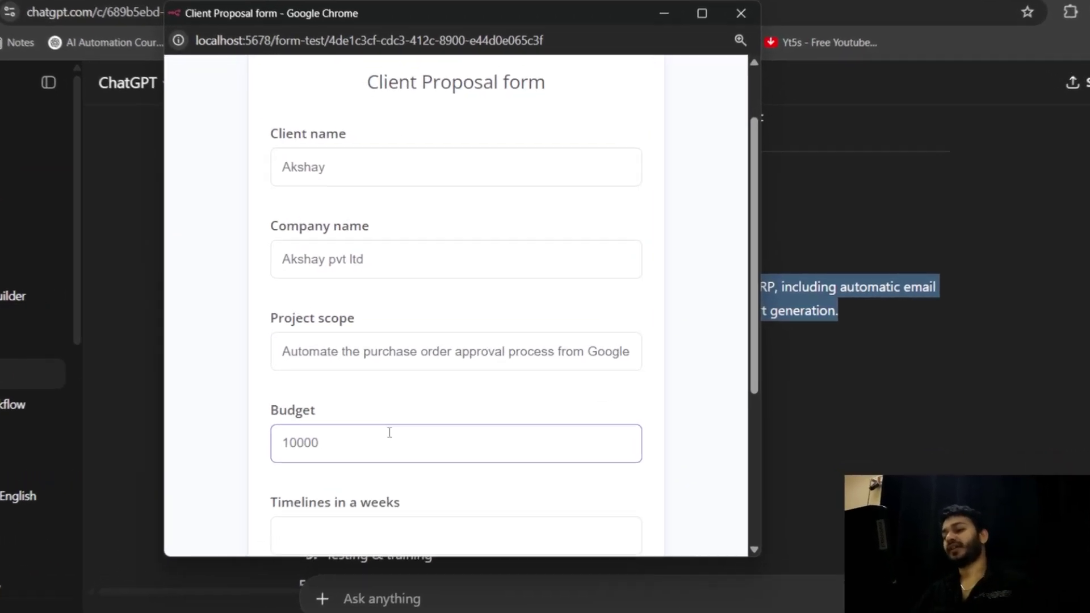
scroll(396, 425, down, 3)
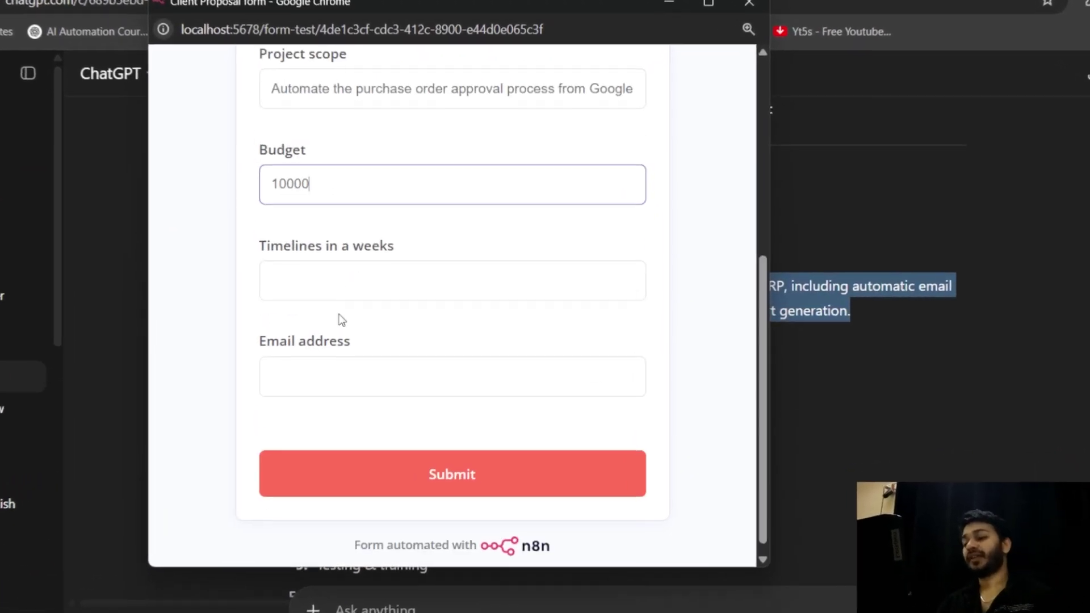
click(390, 274)
text(3)
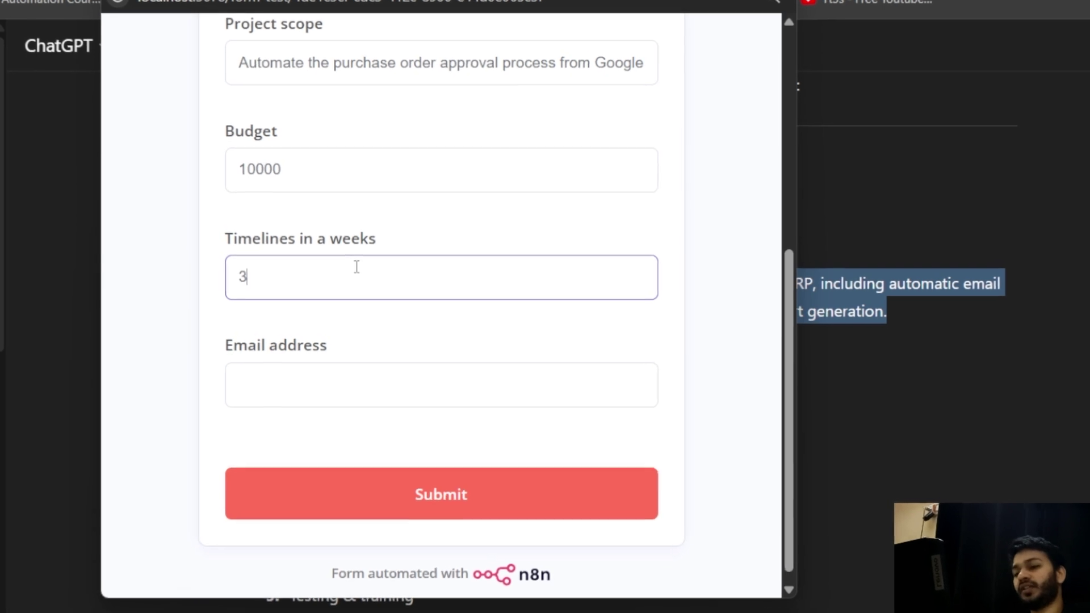
click(274, 408)
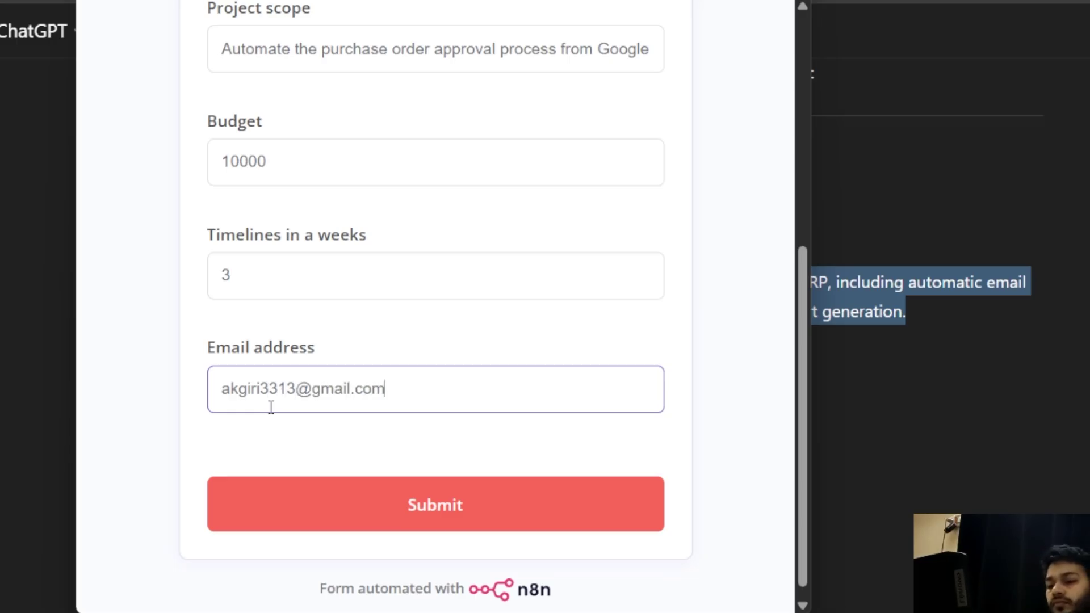
click(407, 489)
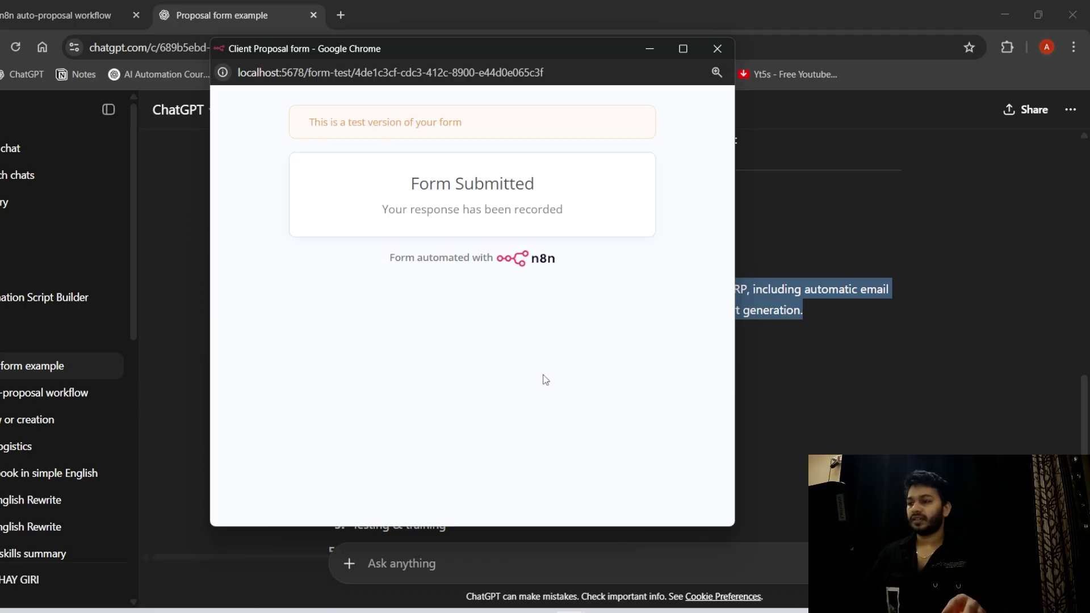
- Switch back to the n8n workflow, examine the form submission output as JSON, and return to the canvas
key(alt+Tab)
key(alt+Tab)
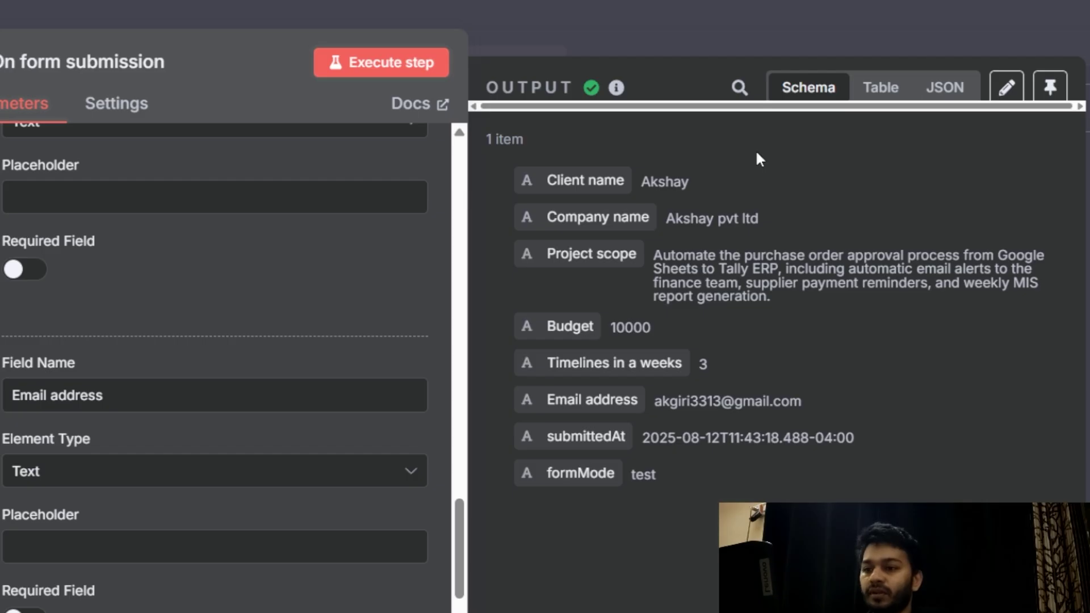
click(959, 90)
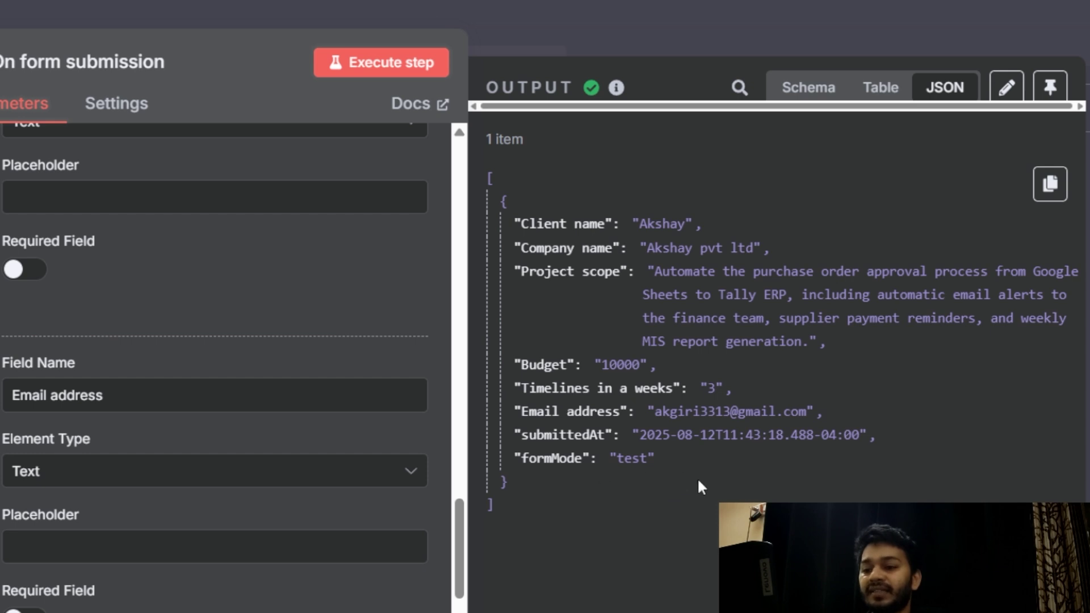
click(95, 14)
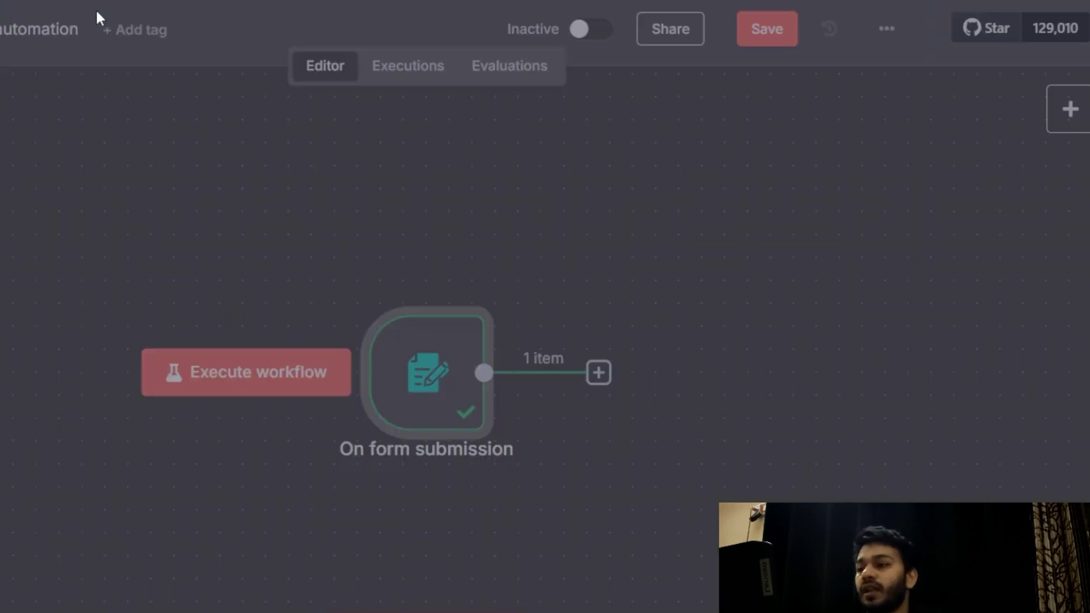
- Add an Edit Fields (Set) node after the On form submission trigger
click(598, 373)
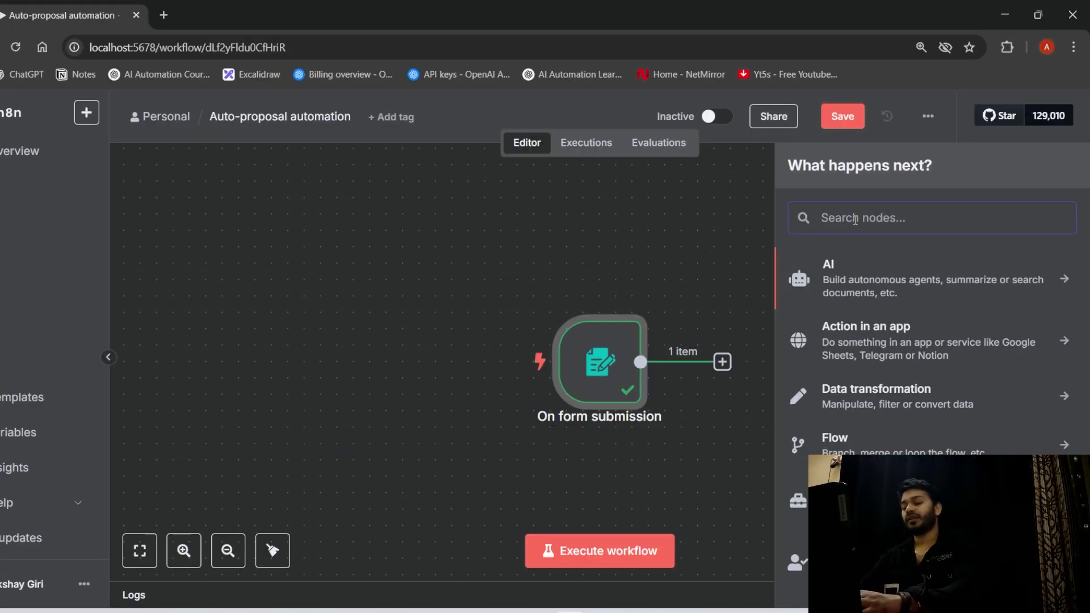
text(set)
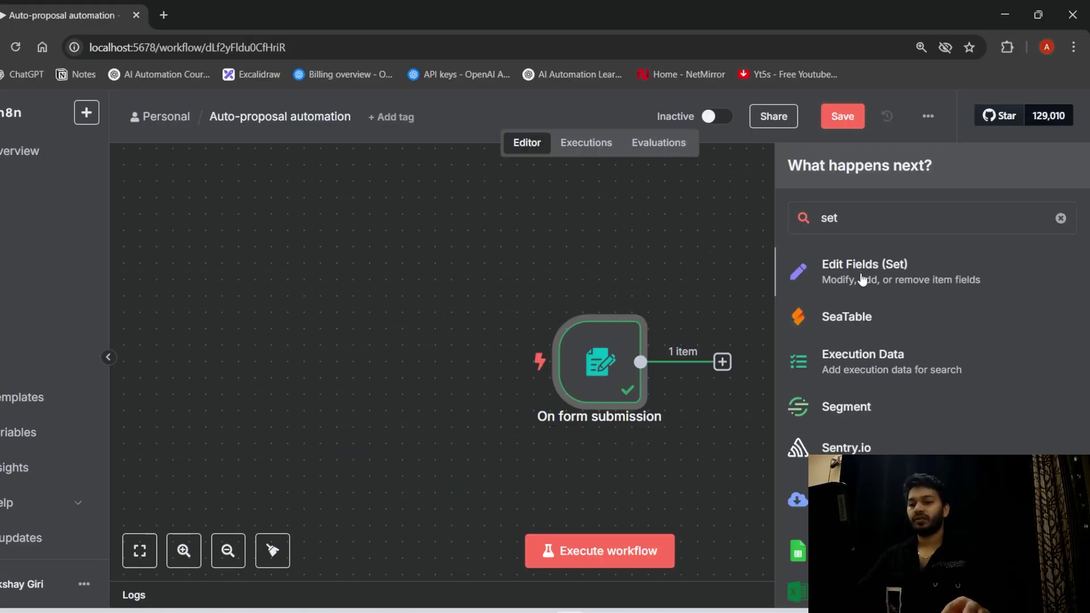
click(862, 278)
- Map Client name, Company name, Project scope, Budget, Timelines in a weeks and Email address into Edit Fields, and execute the node
drag(34, 265, 486, 326)
drag(35, 282, 510, 421)
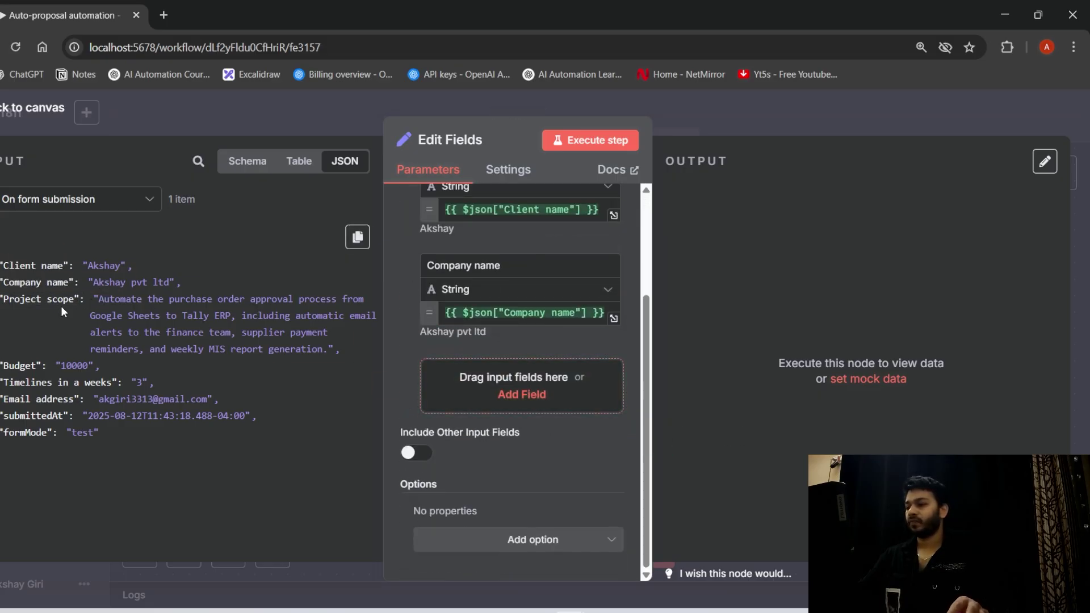
drag(38, 298, 488, 397)
drag(19, 365, 511, 503)
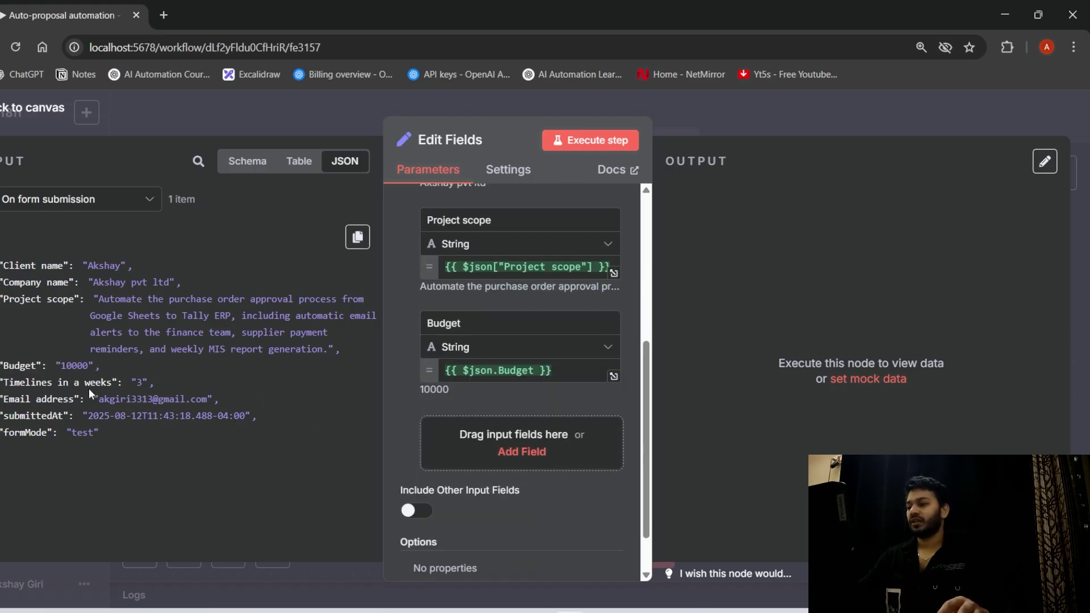
drag(85, 382, 593, 446)
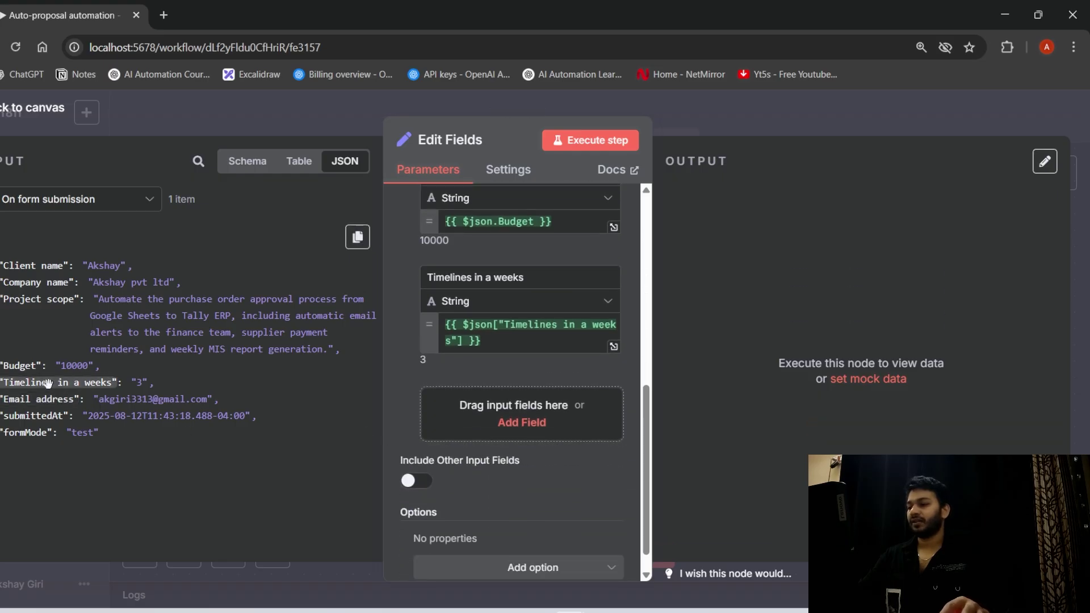
drag(45, 396, 502, 435)
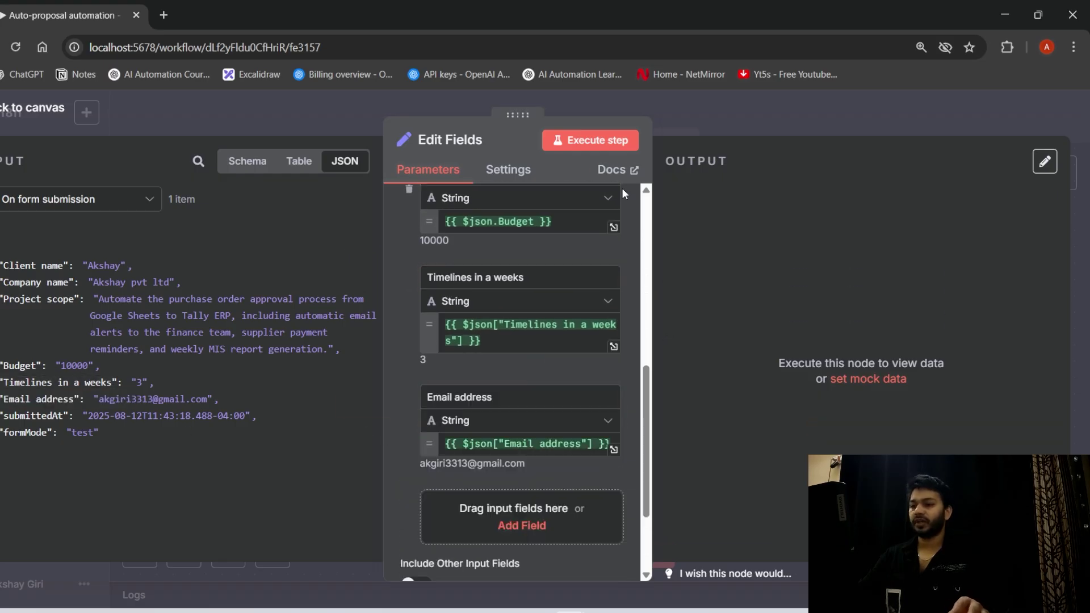
click(594, 141)
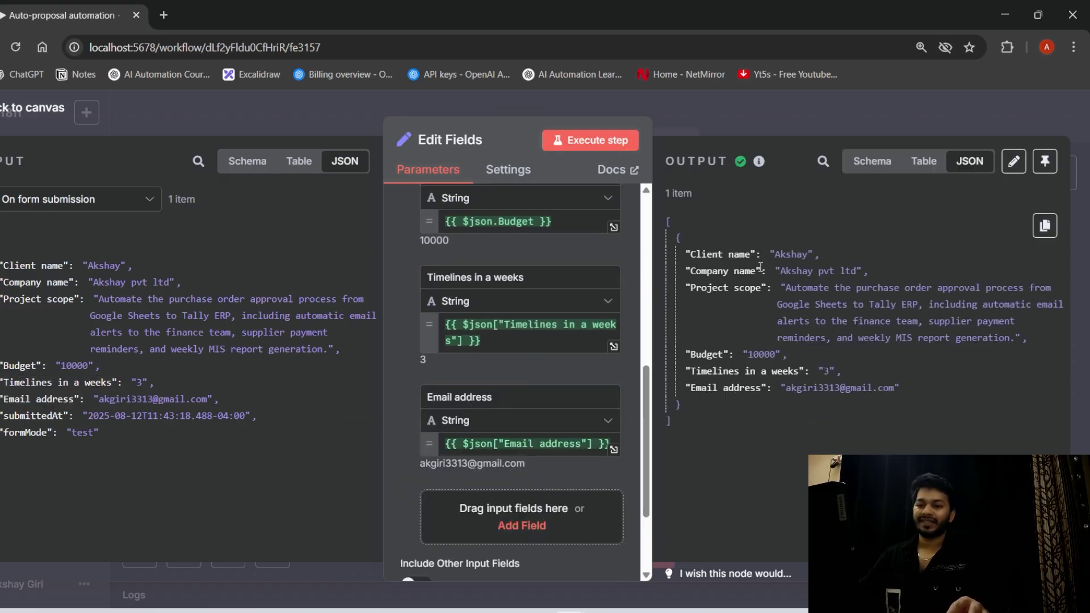
click(603, 109)
- Add an OpenAI node with the Message a Model action after the Edit Fields node
click(903, 361)
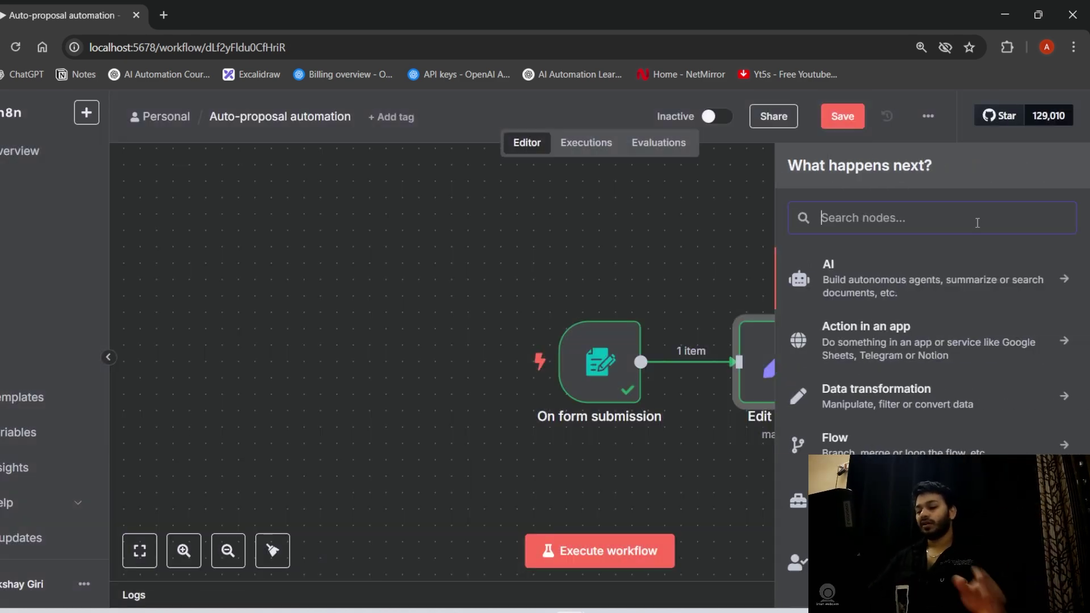
text(open)
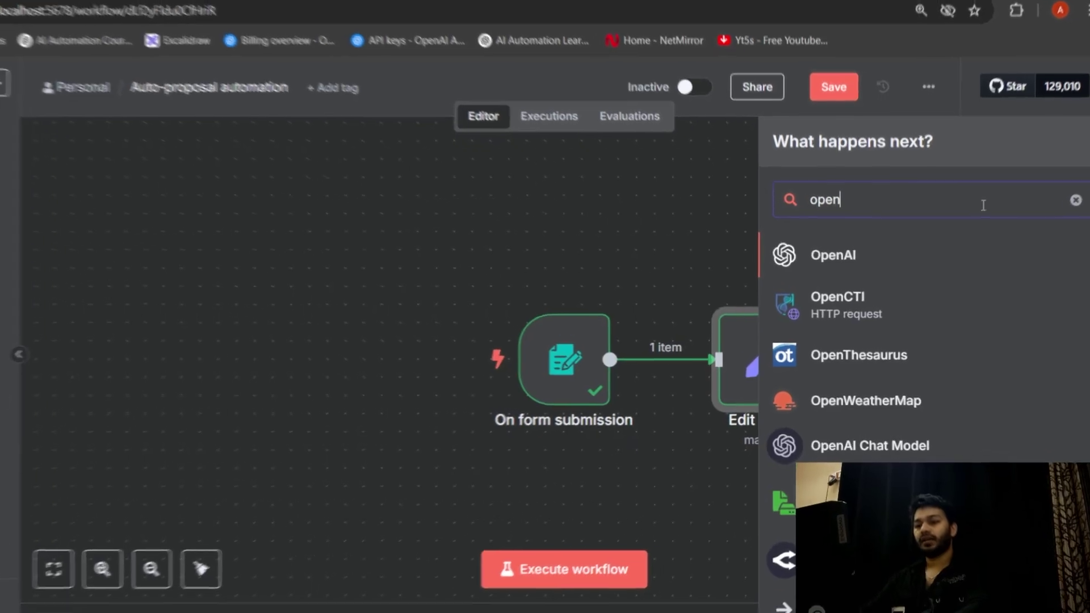
click(886, 220)
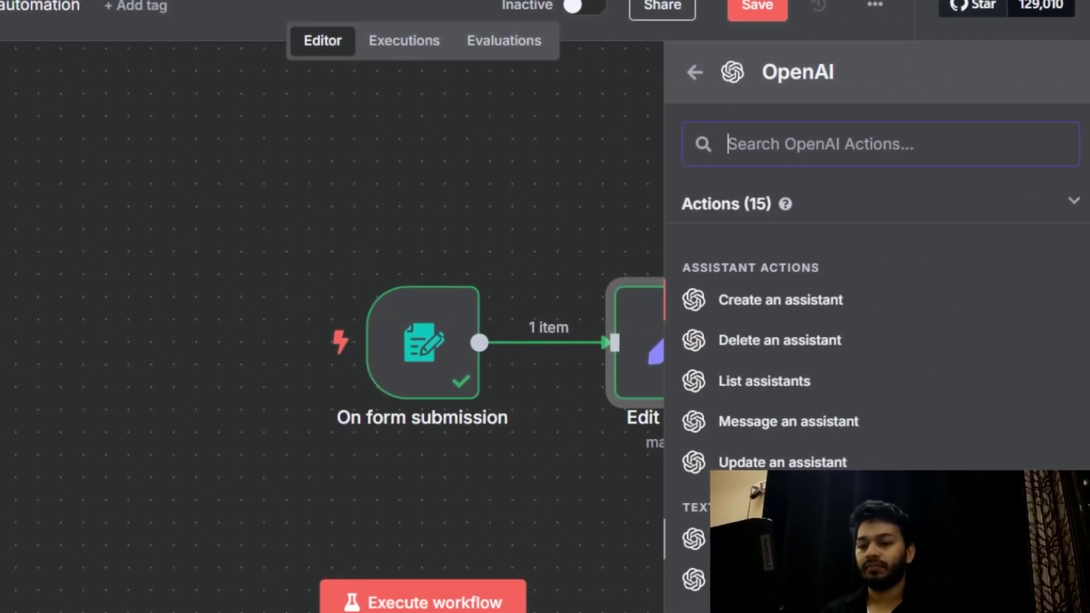
click(763, 540)
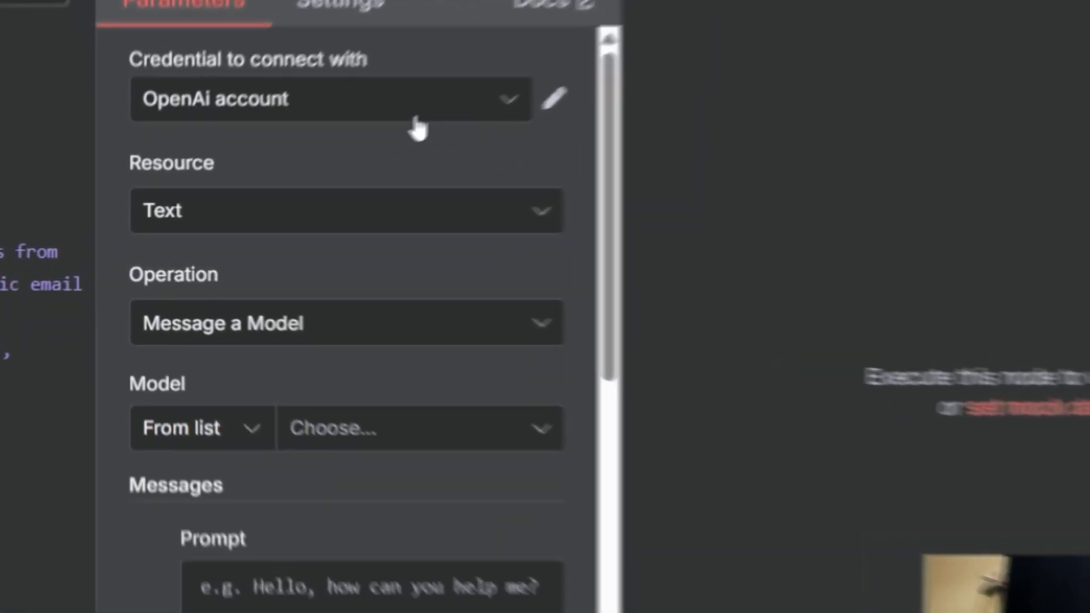
- Choose OpenAi account as the credential for the OpenAI node
click(352, 157)
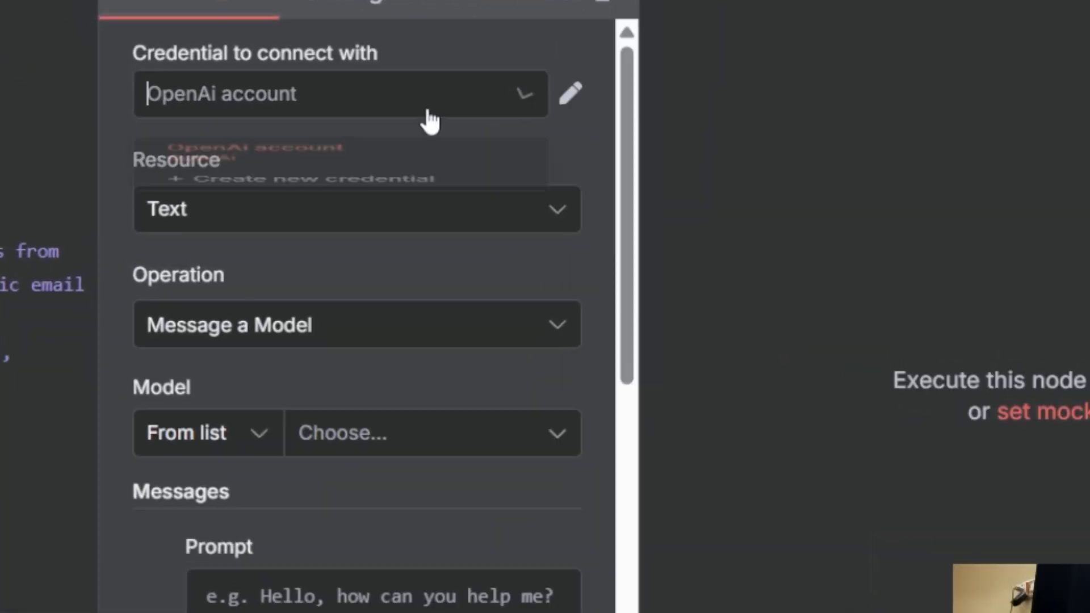
click(353, 158)
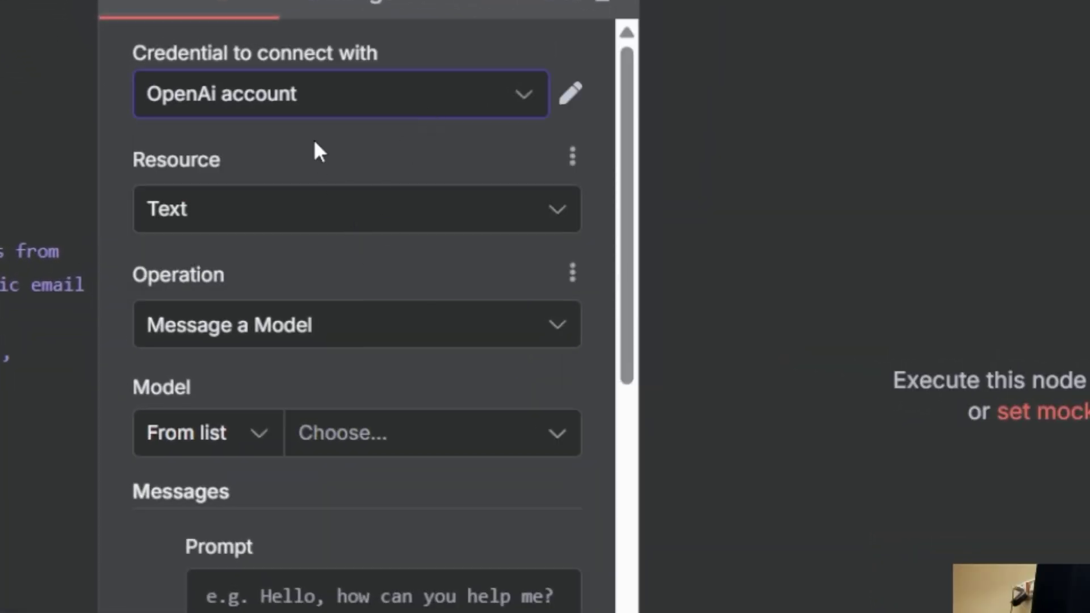
click(348, 96)
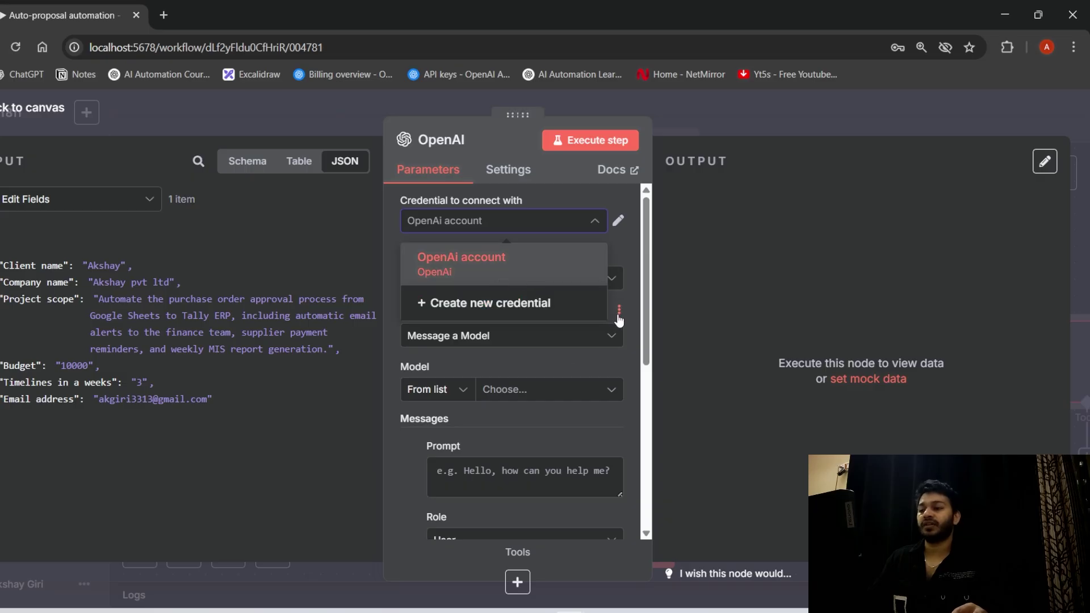
click(630, 313)
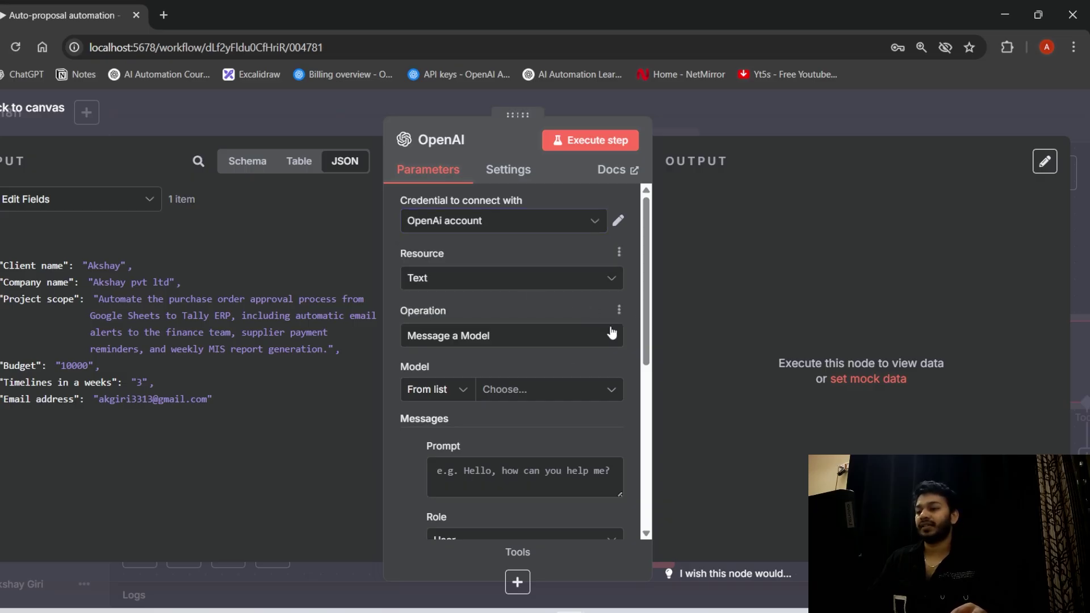
- Set the OpenAI node's model to GPT-4.1-MINI from the model list
scroll(535, 317, down, 1)
click(545, 325)
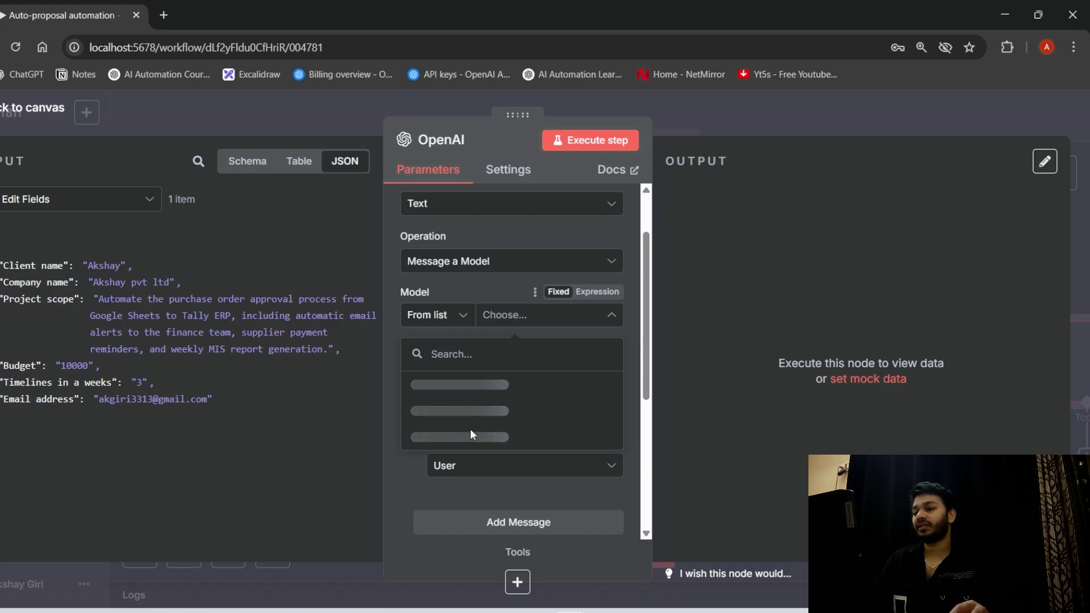
scroll(479, 448, down, 6)
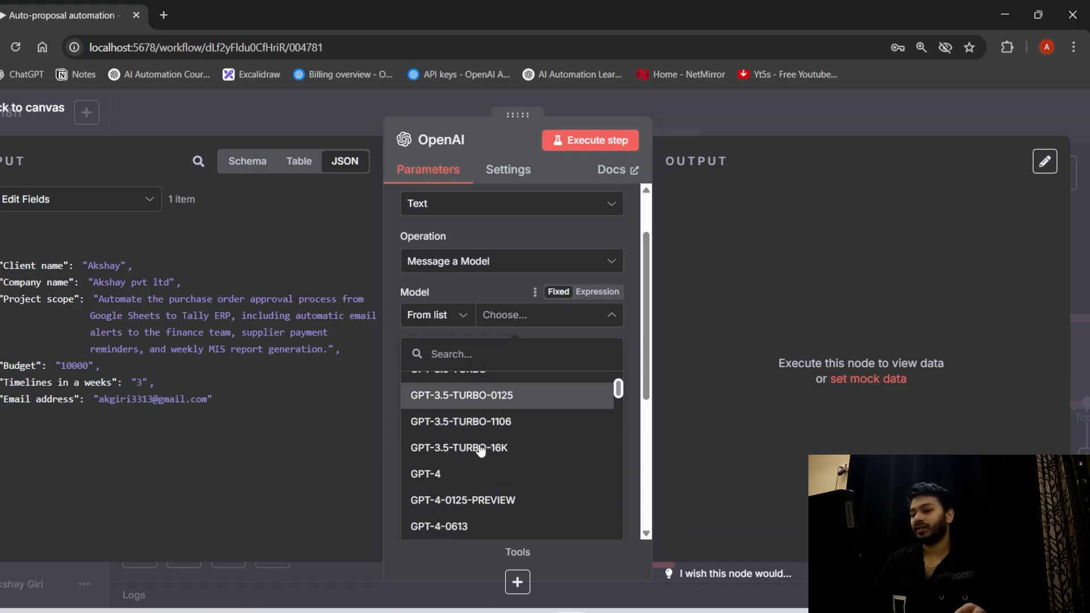
scroll(476, 468, down, 3)
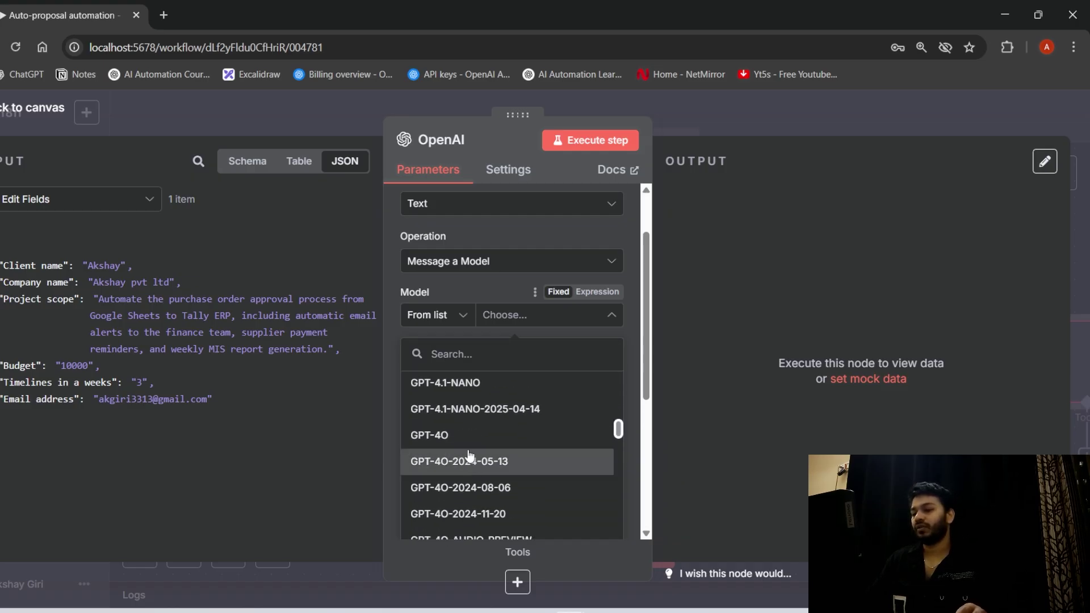
scroll(469, 449, up, 3)
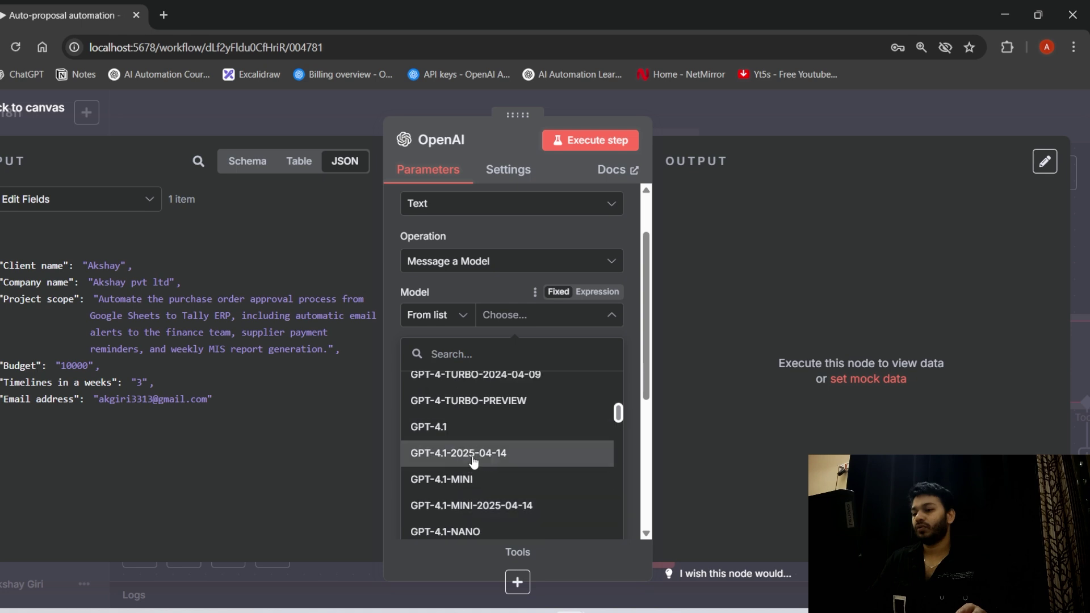
click(469, 479)
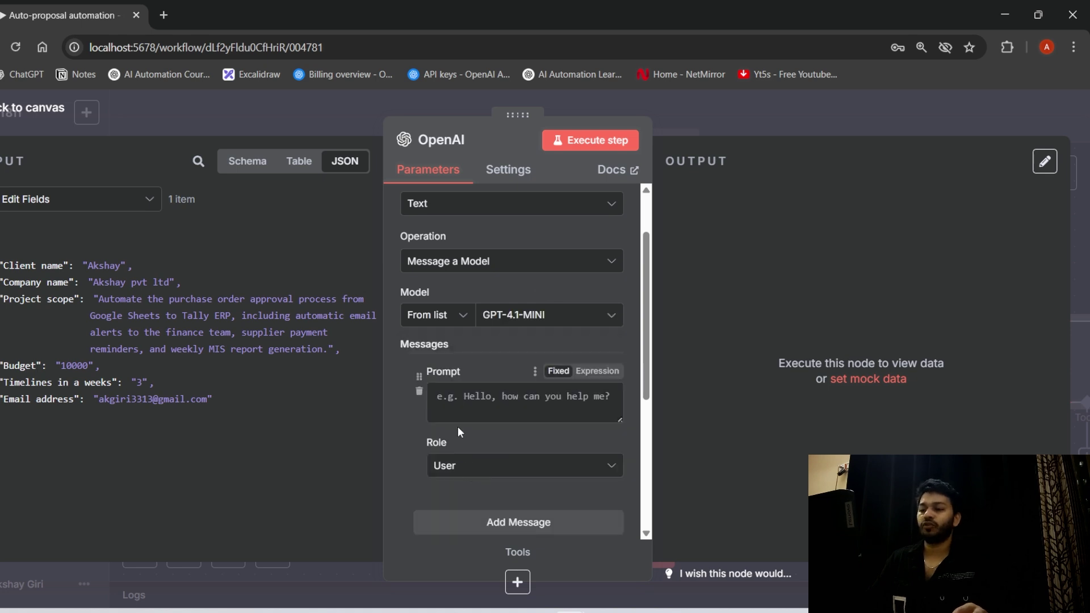
- Set the message role to System
scroll(522, 407, down, 1)
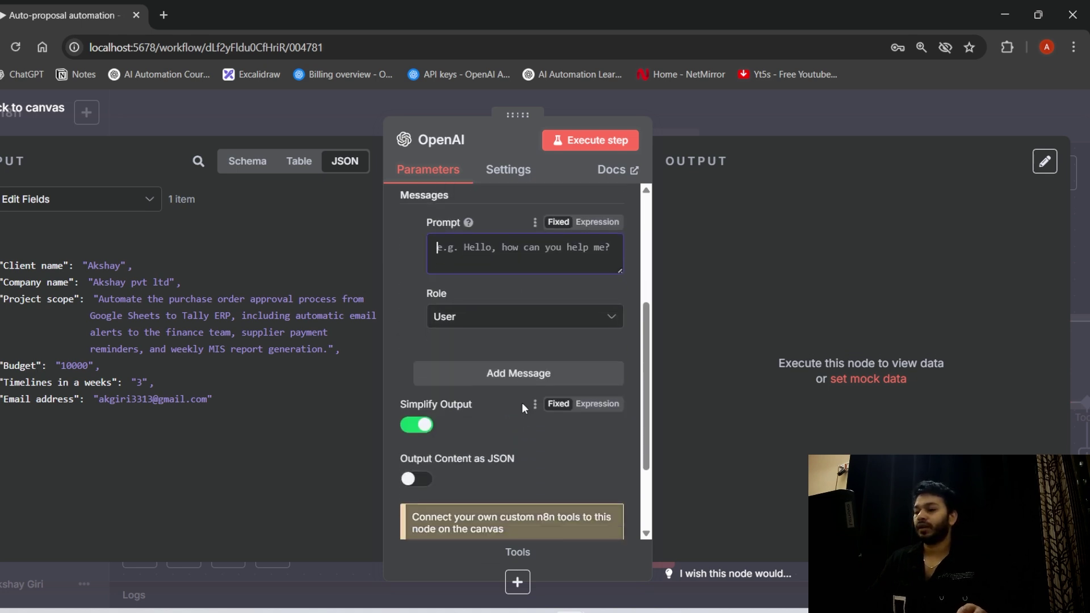
click(511, 393)
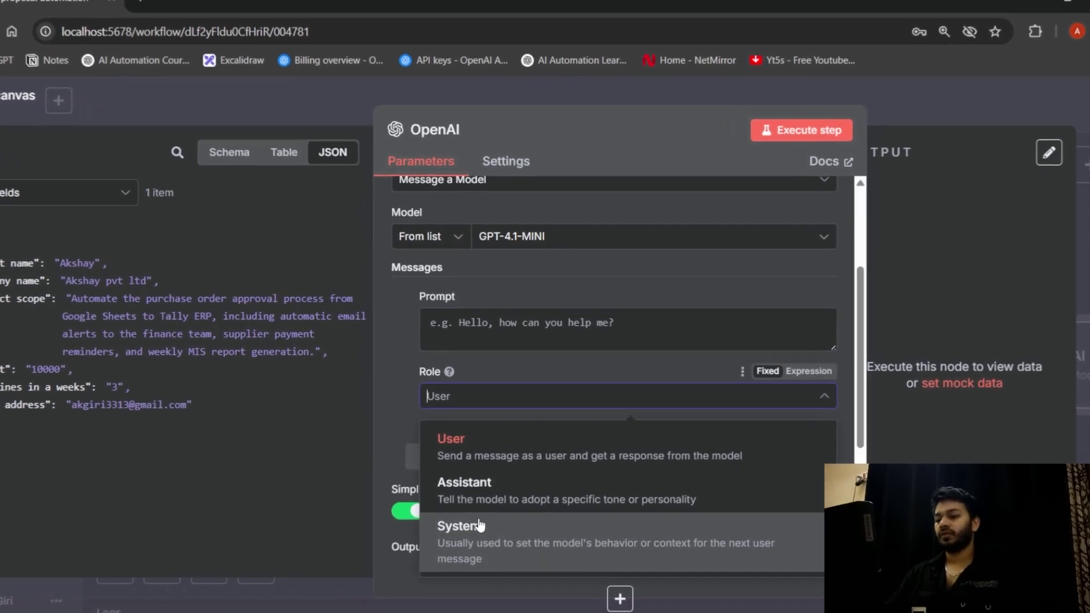
click(482, 517)
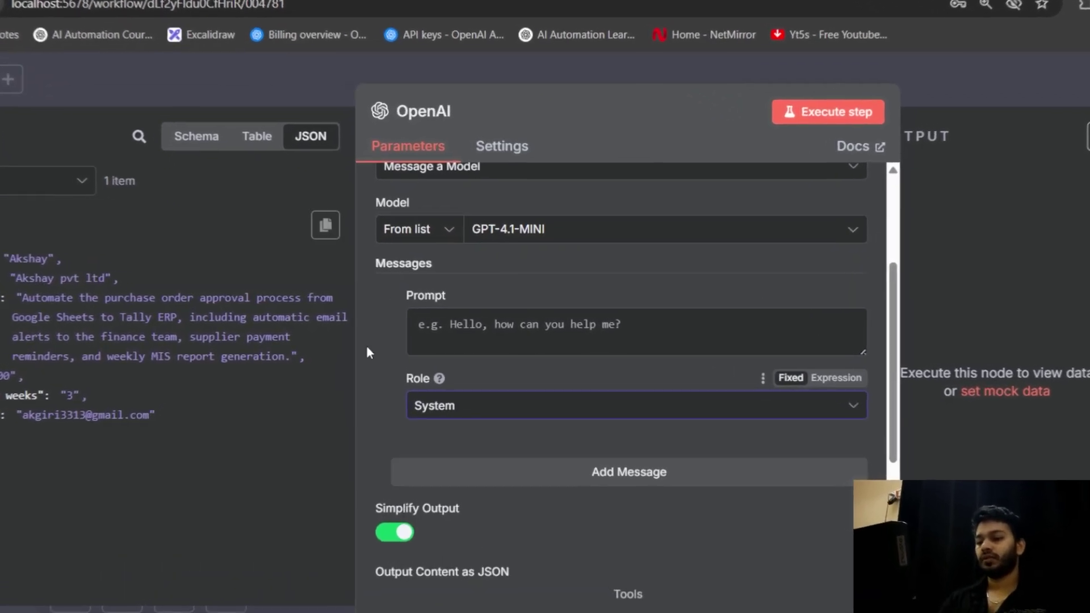
- Start the system prompt with "write a detailed business proposal with the following details"
click(510, 344)
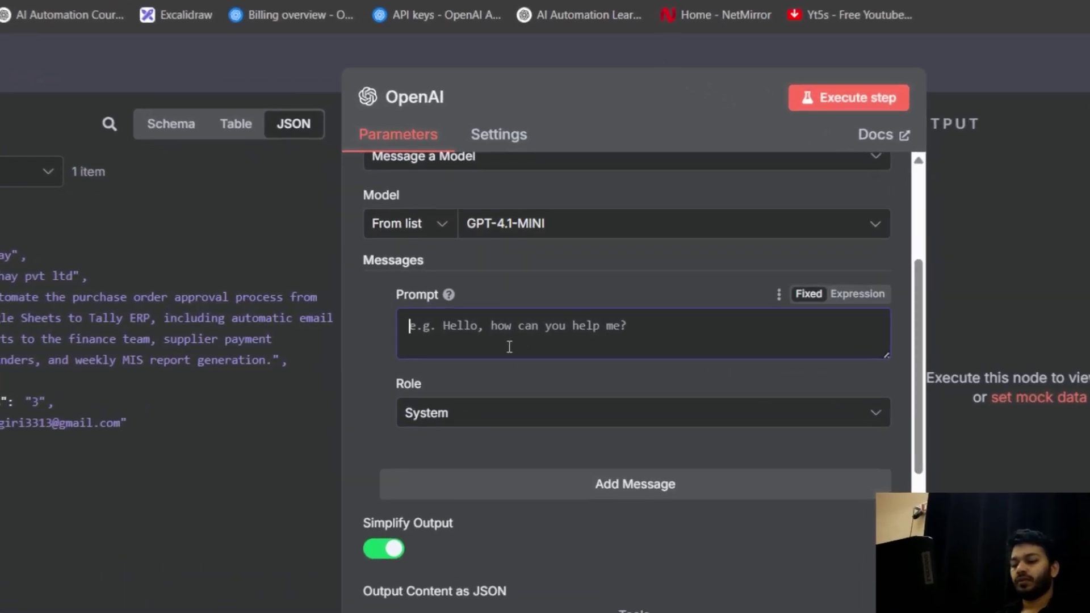
text(write a det)
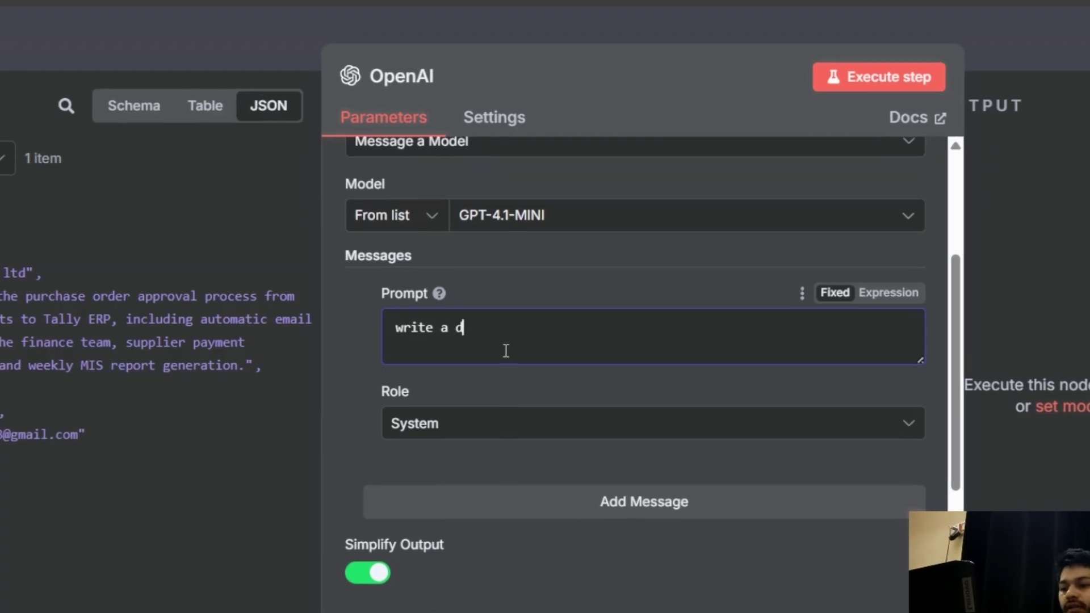
text(ailed)
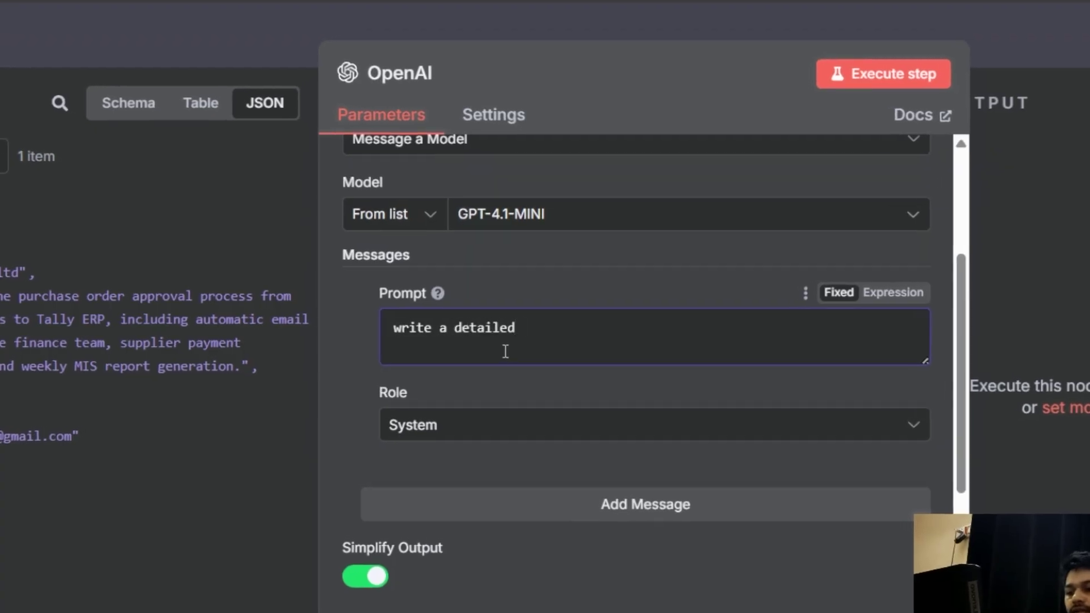
text( business )
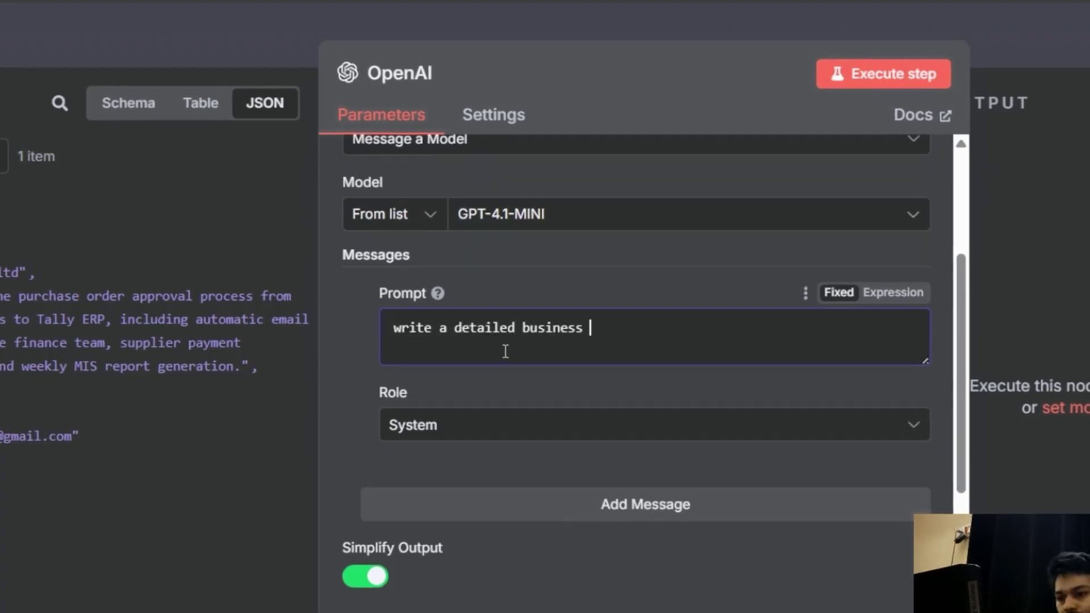
text(proposal)
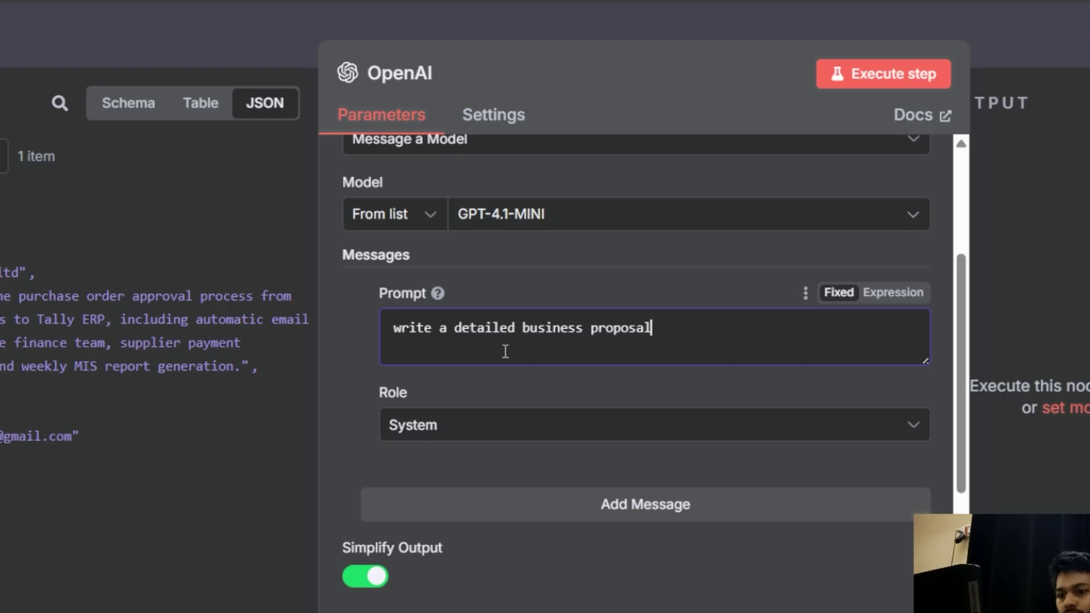
text( with the following details)
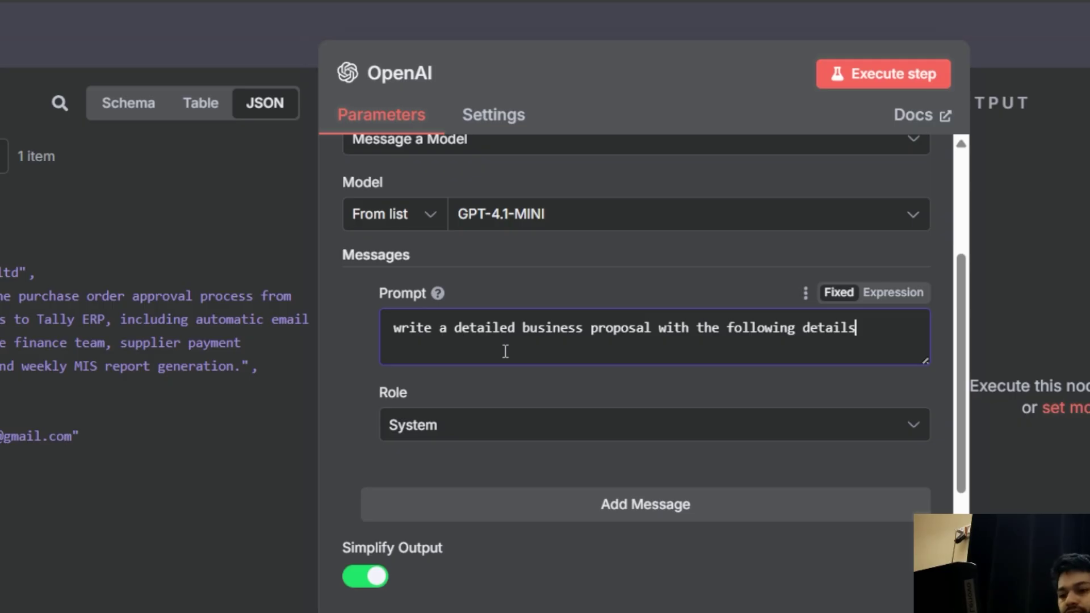
- Add "Clent name:" and "Company name:" lines to the prompt, mapped to the Client name and Company name input fields
text(q)
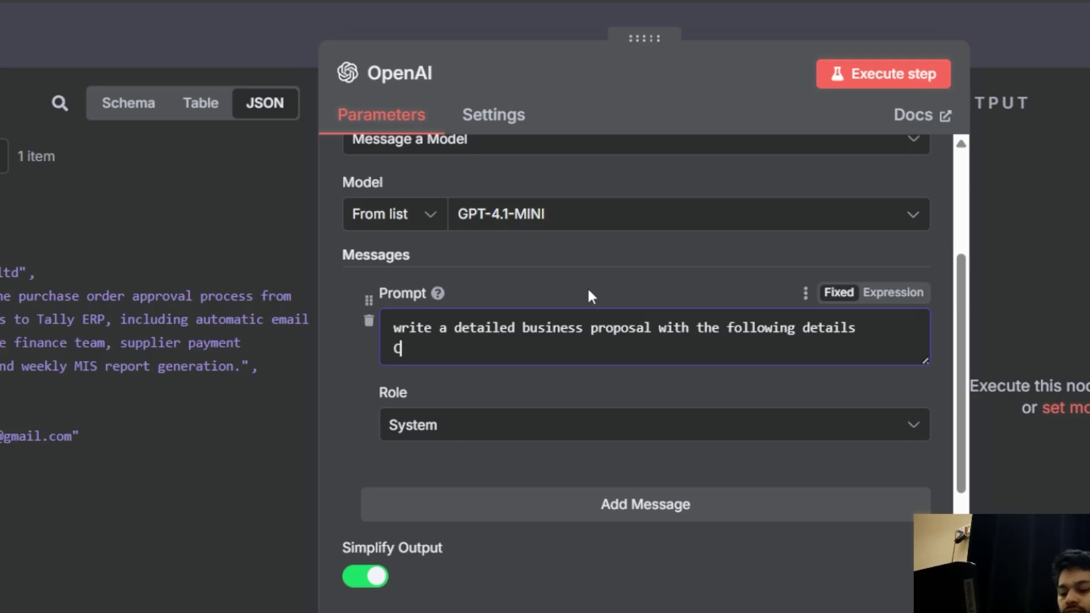
text(lent nam)
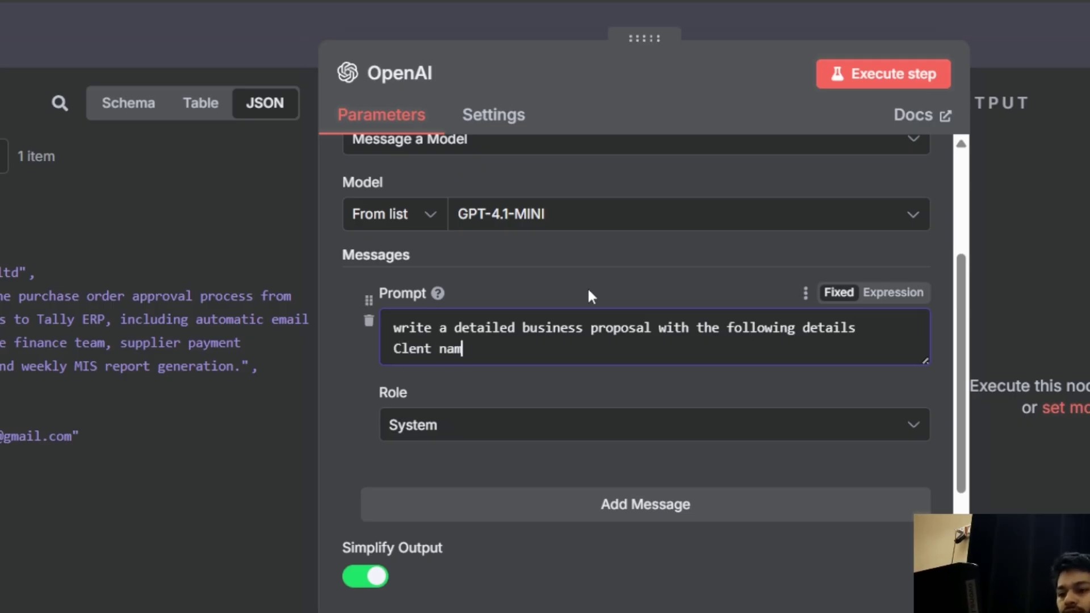
text(e:)
drag(17, 249, 431, 346)
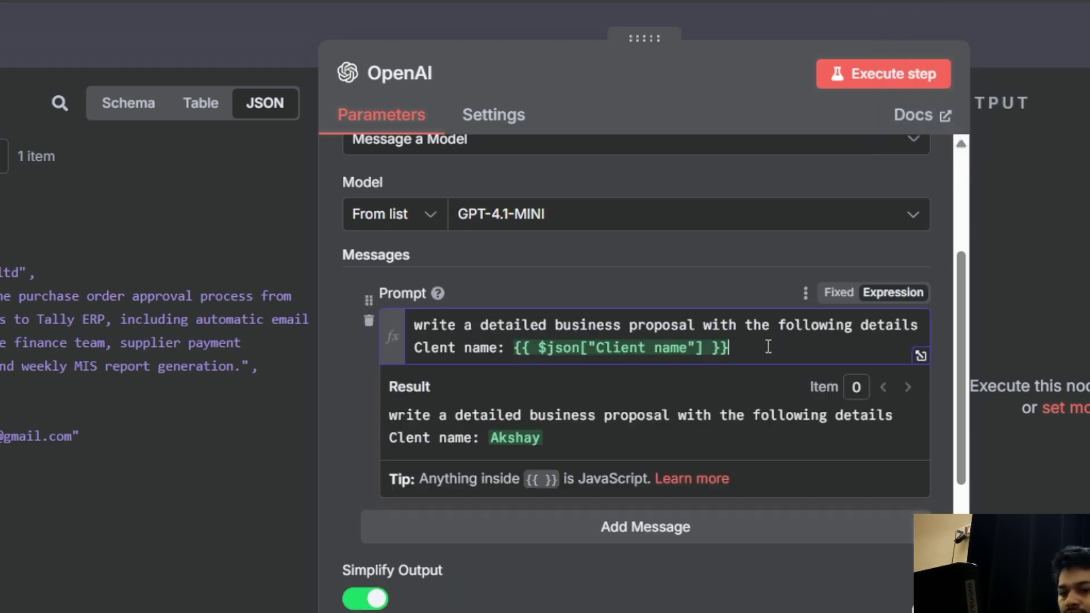
key(Return)
text(C)
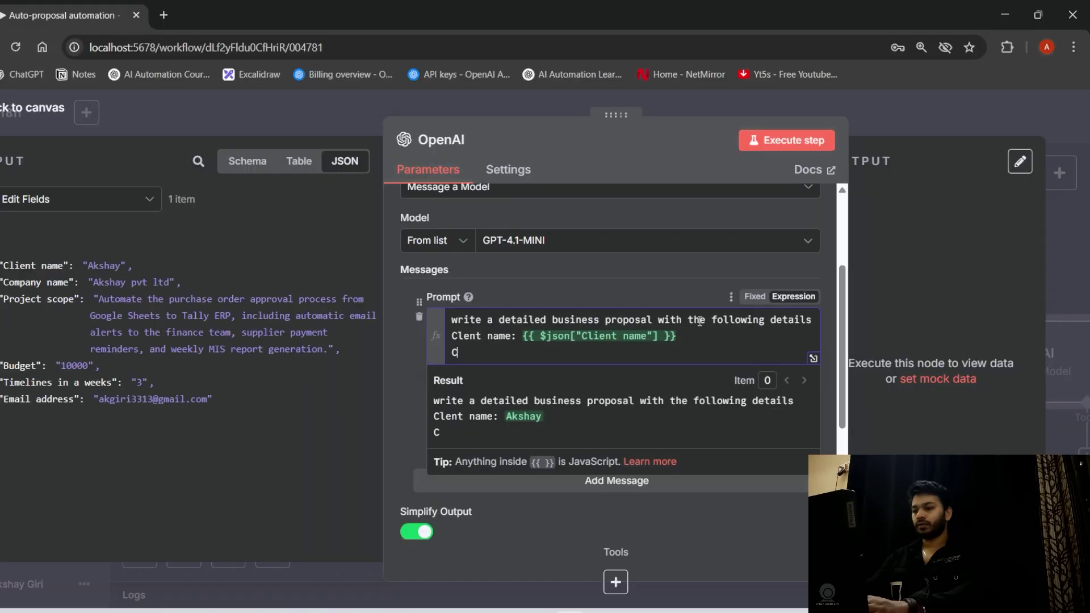
text(ompany name:)
drag(34, 282, 689, 353)
- Add "Project Scope:" and "Budget:" lines to the prompt, mapped to the Project scope and Budget input fields
key(Return)
text(Project Scope:)
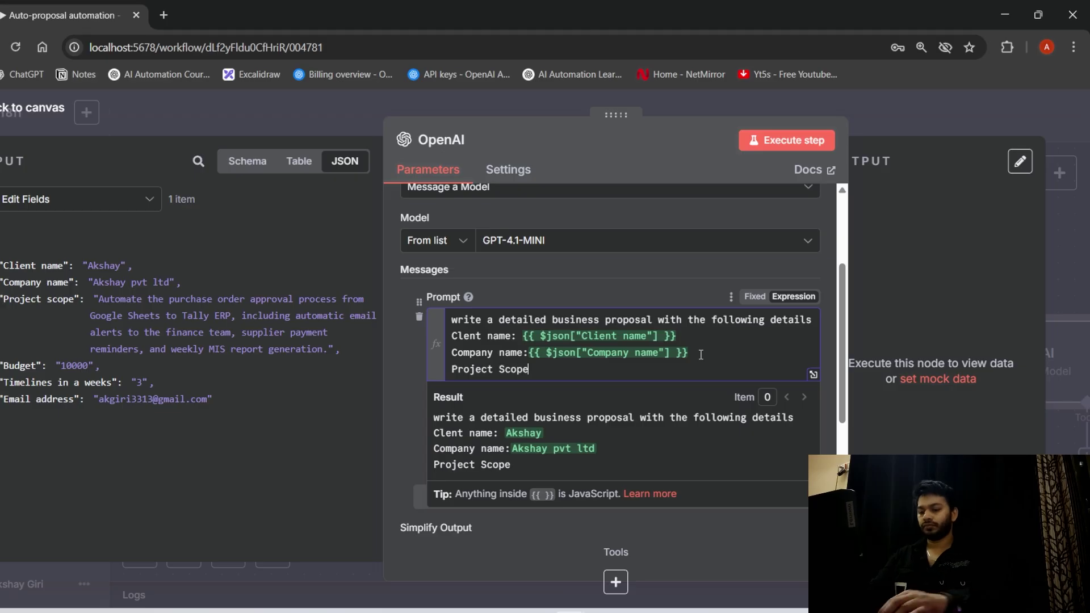
drag(42, 299, 710, 368)
key(Return)
text(Budget:)
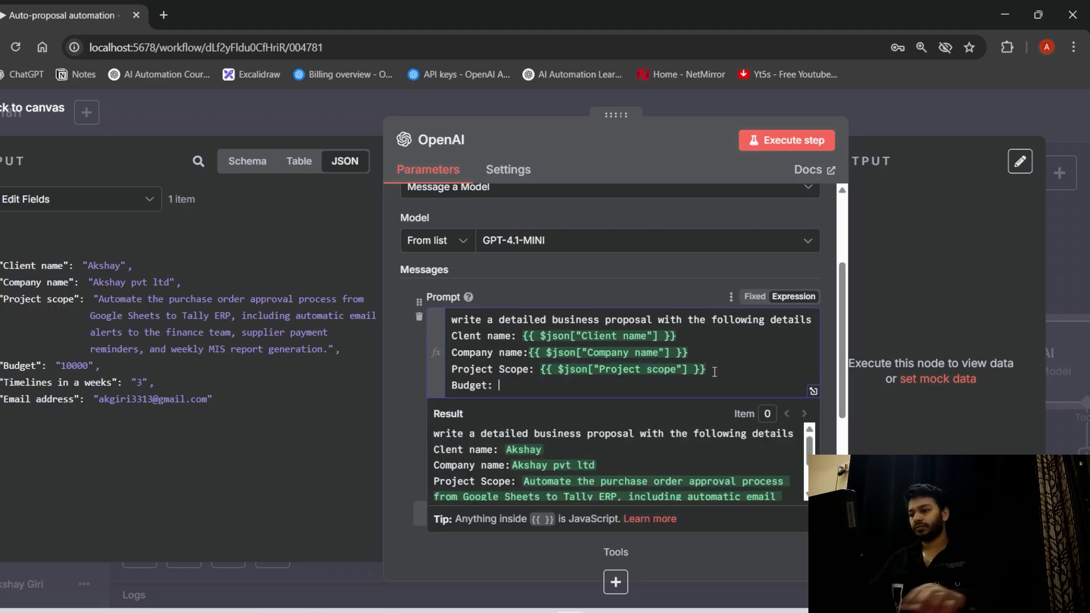
drag(22, 365, 499, 385)
- Add a "Timelilne in a weeks:" line to the prompt, mapped to the Timelines in a weeks input field
key(Return)
text(Timelilne in a weeks)
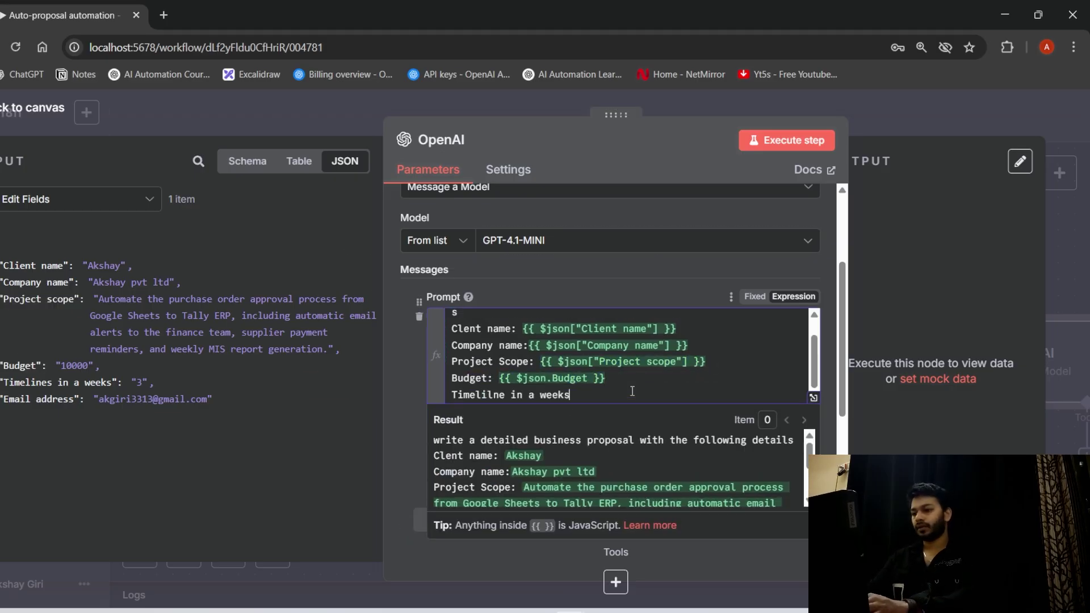
text(:)
drag(85, 382, 602, 394)
click(645, 393)
key(Return)
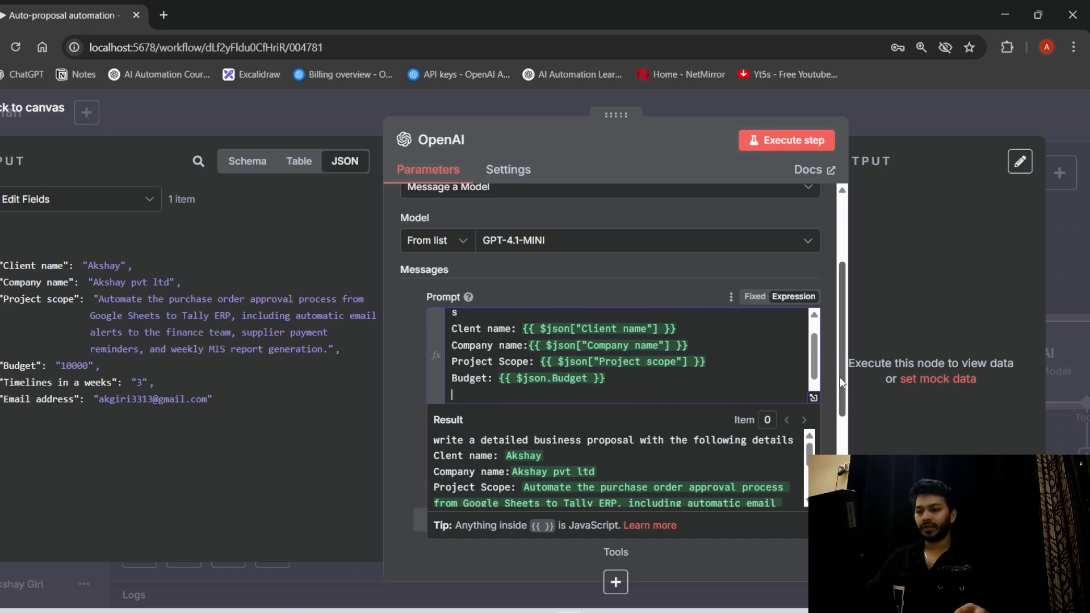
- In the expanded prompt editor, add "Structre the proposal with the following section" and list Project overview, scope of work, budget, timeline and deliverables
click(813, 398)
text(strcut)
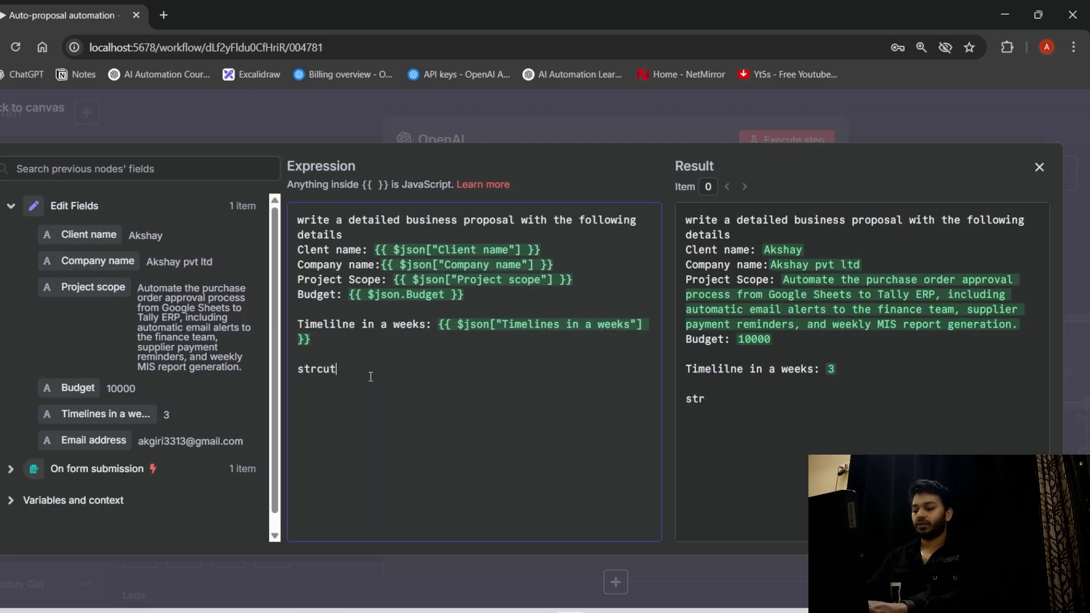
key(BackSpace)
key(BackSpace)
key(BackSpace)
key(BackSpace)
key(BackSpace)
key(BackSpace)
key(BackSpace)
text(Structre the propo)
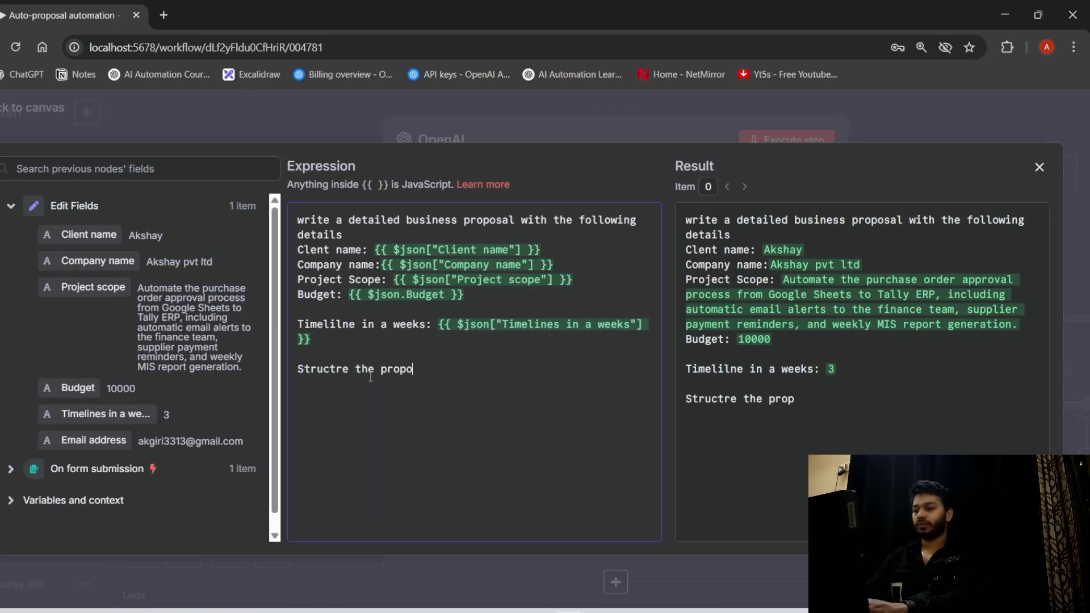
text(sal with the following section)
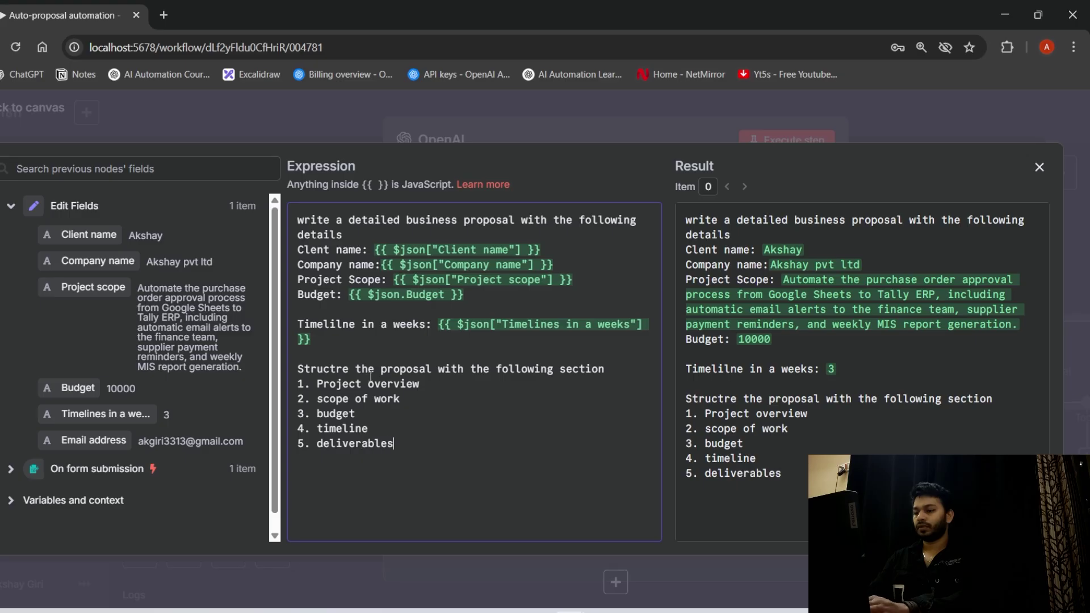
- Add sections "6. additonal note" and "7. conclusion", then end the prompt with a separate line "Plan text only."
text(dditonal note)
key(Return)
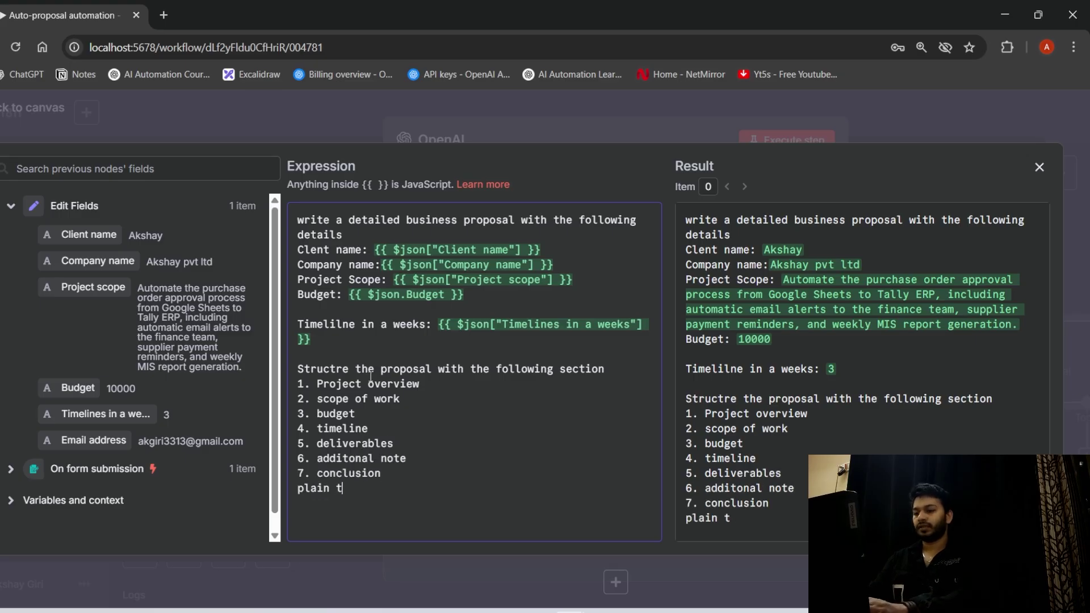
key(BackSpace)
key(BackSpace)
key(BackSpace)
key(BackSpace)
key(BackSpace)
key(BackSpace)
key(BackSpace)
key(Return)
text(P)
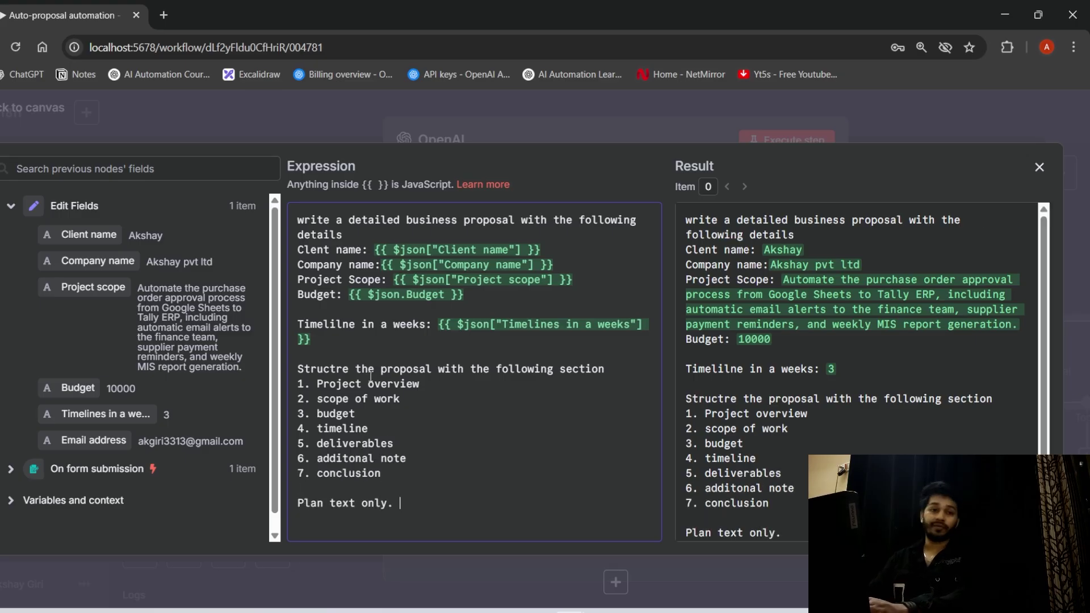
- End the prompt with "no formatting symbols." and set this message's role to User
text(lan text only. no formatting symbols.)
key(Escape)
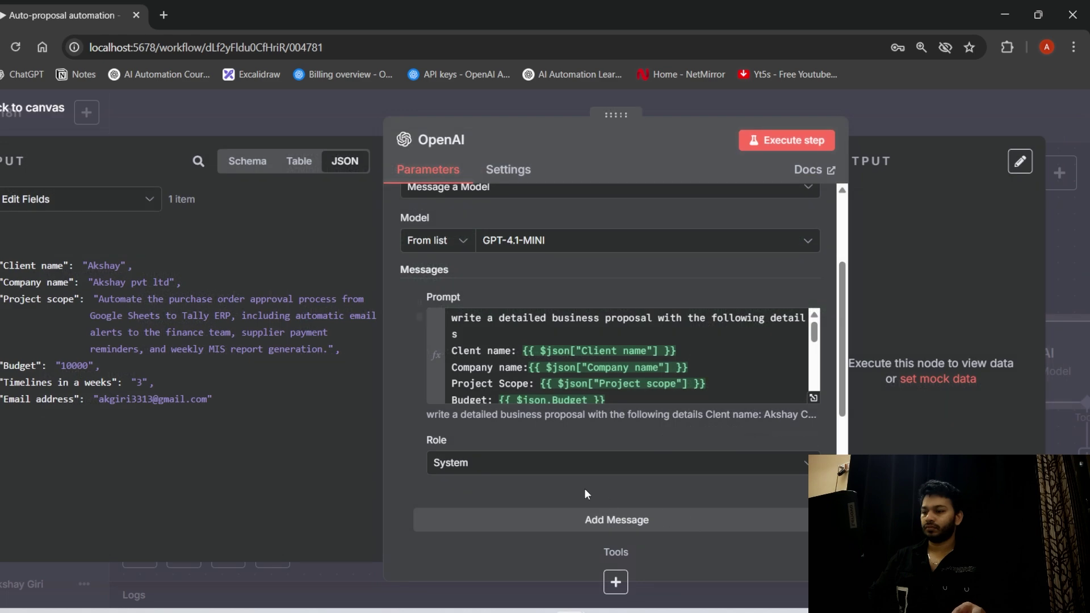
click(598, 471)
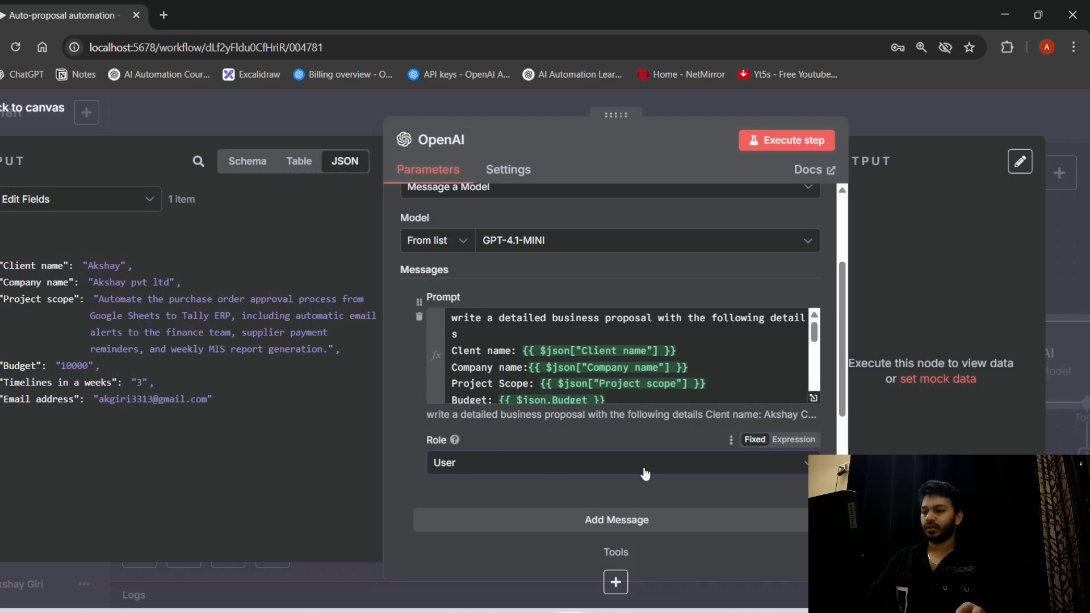
- Add a second message to the OpenAI node and set its role to System
click(629, 520)
scroll(590, 448, down, 4)
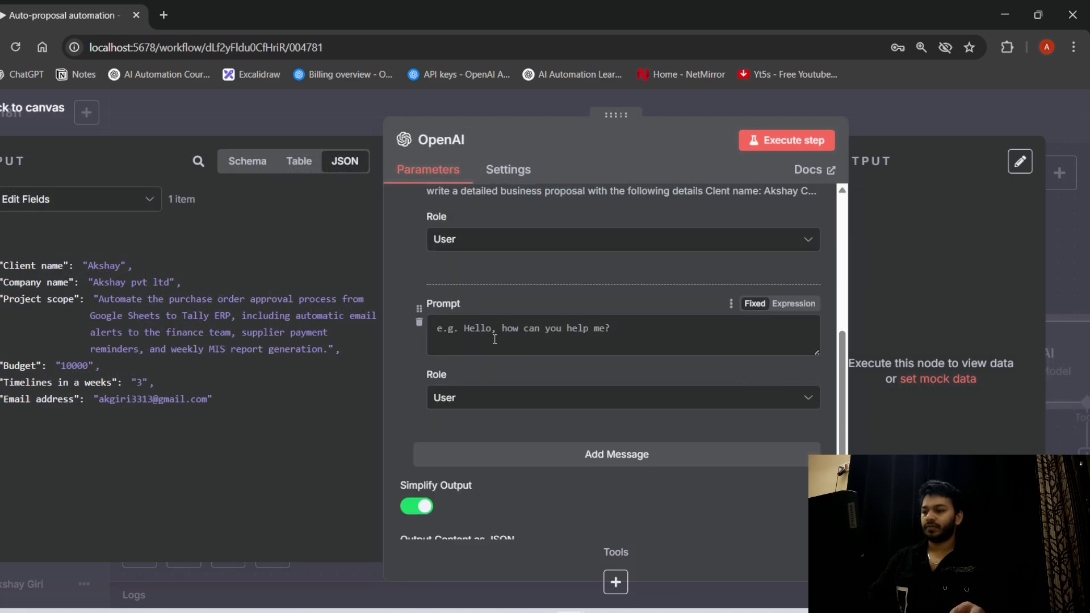
click(487, 397)
click(463, 511)
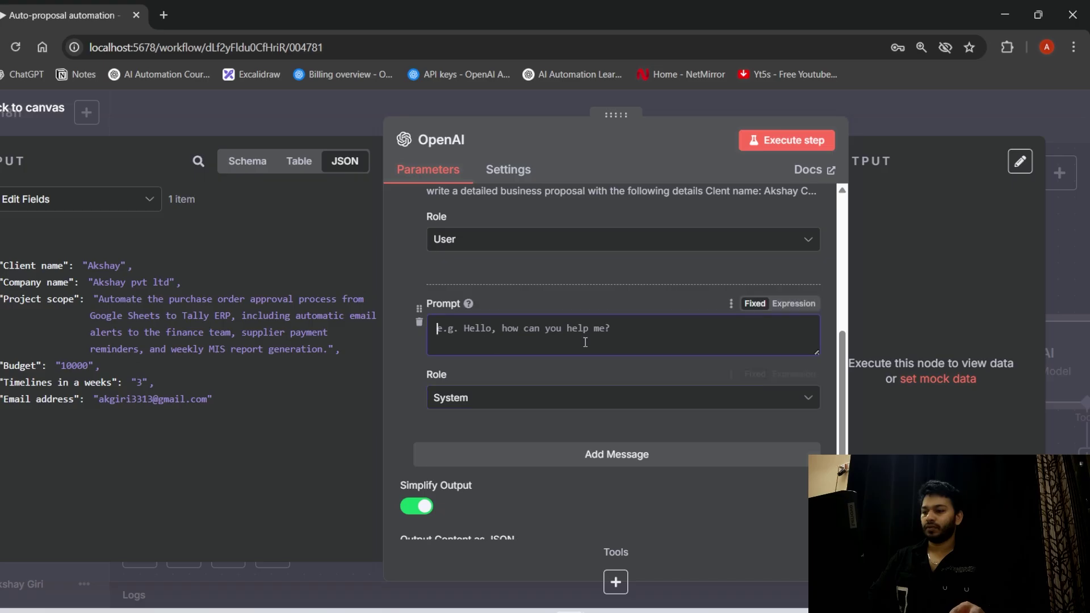
- In the System message, enter "you are professional business proposal writer, Returrn the proposal in plan text only" and forbid HTML tags, markdown formating, bullet symbols and asteriks
text(you)
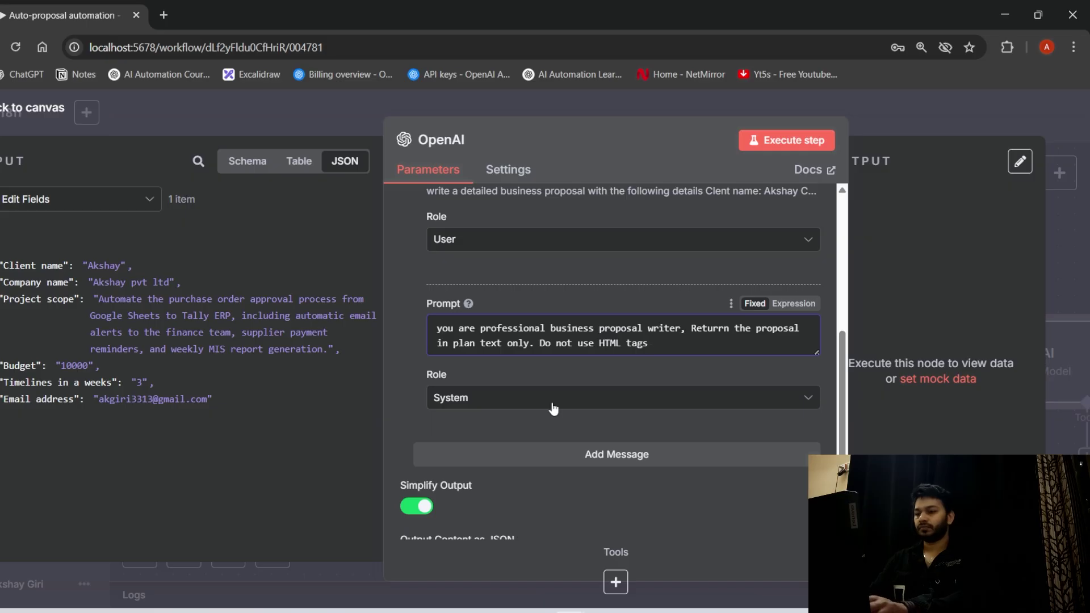
text(ullet sym)
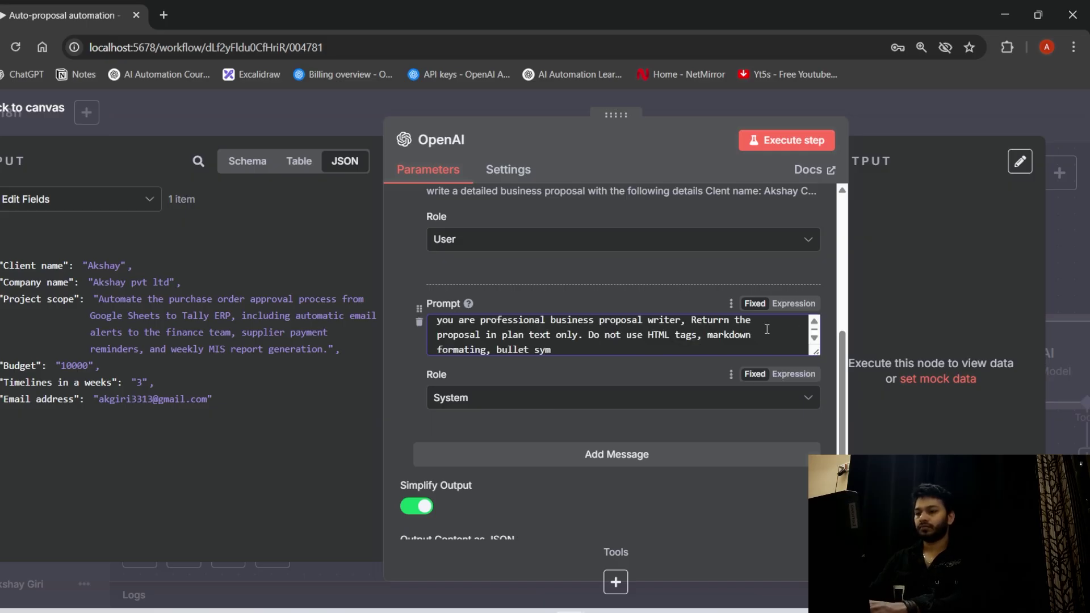
click(793, 303)
click(813, 368)
text(bols like "." or)
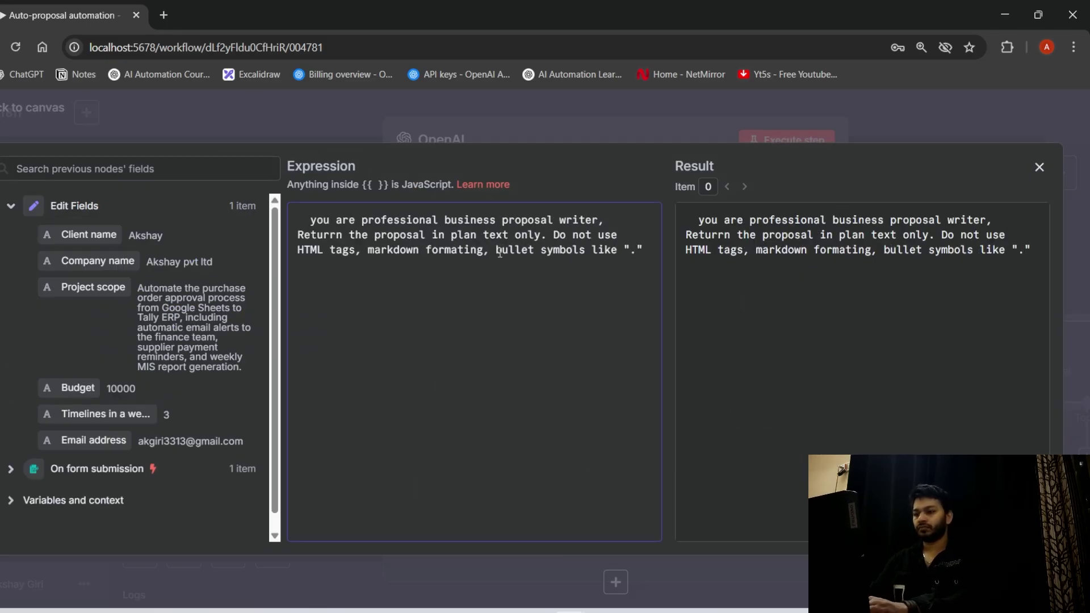
text( asteriks for bold.)
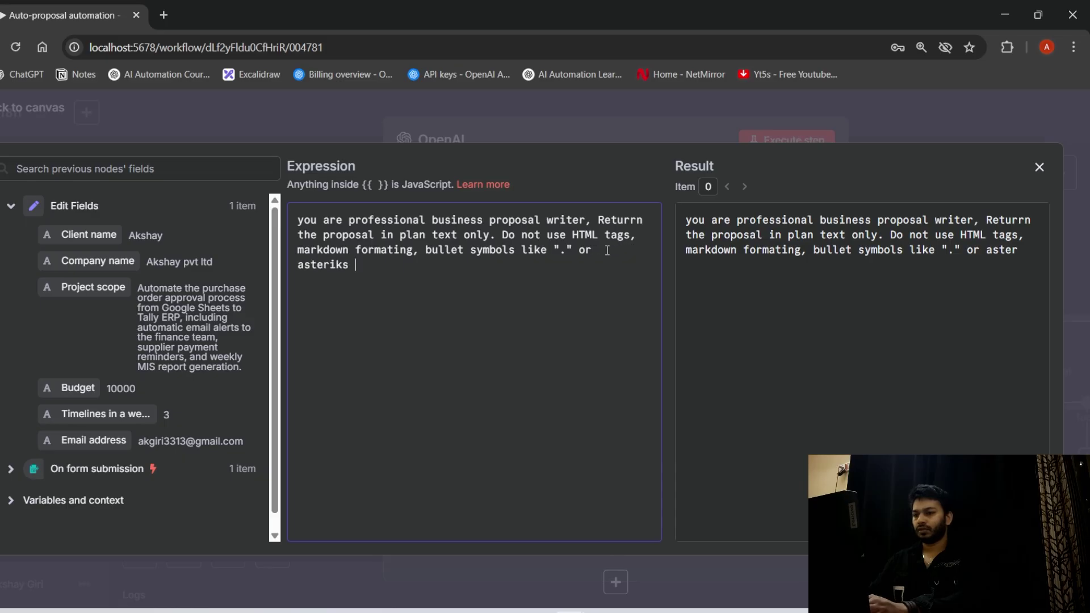
- Add prompt lines "use all caps for section heading, number list for steps, dashes for sub-points." and "ensure the content reads well when past directly to google"
key(Return)
text(use all caps for section heading)
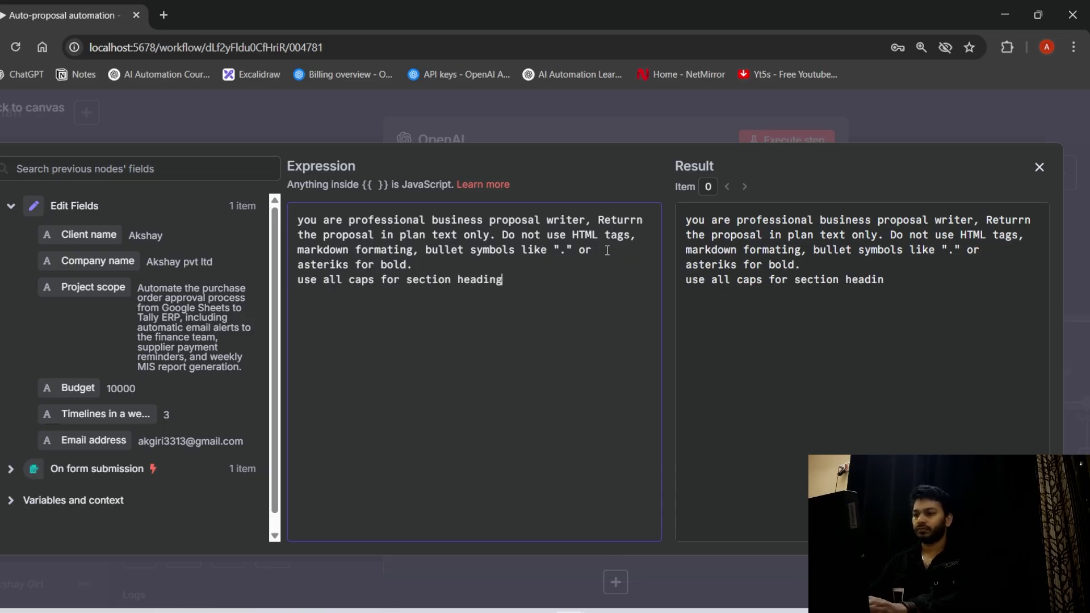
text(, number lisst for steps, dashes for sub-points.)
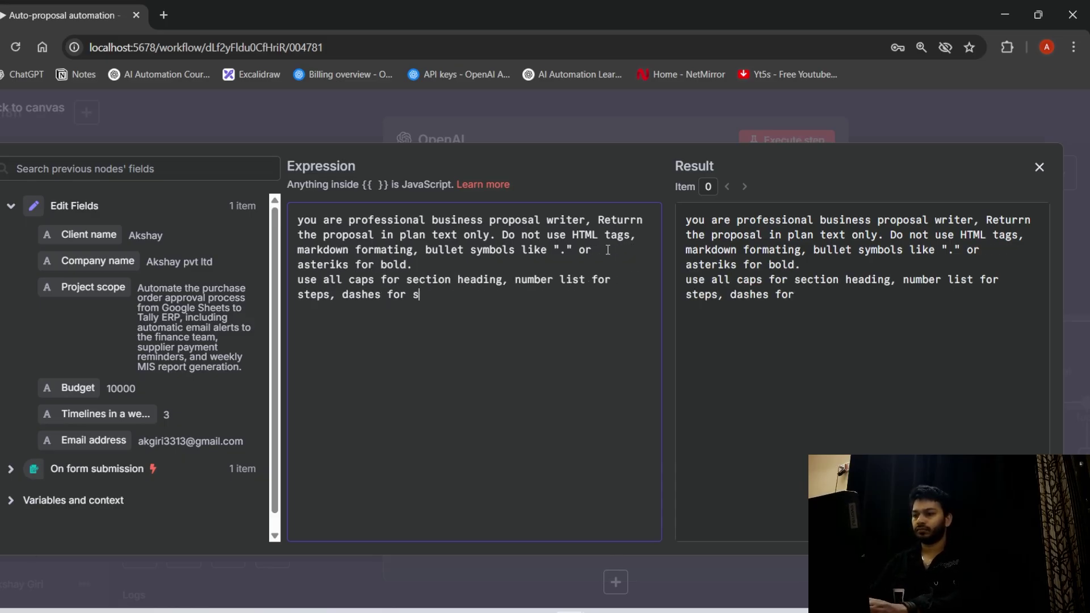
key(Return)
text(ensure the content reads w)
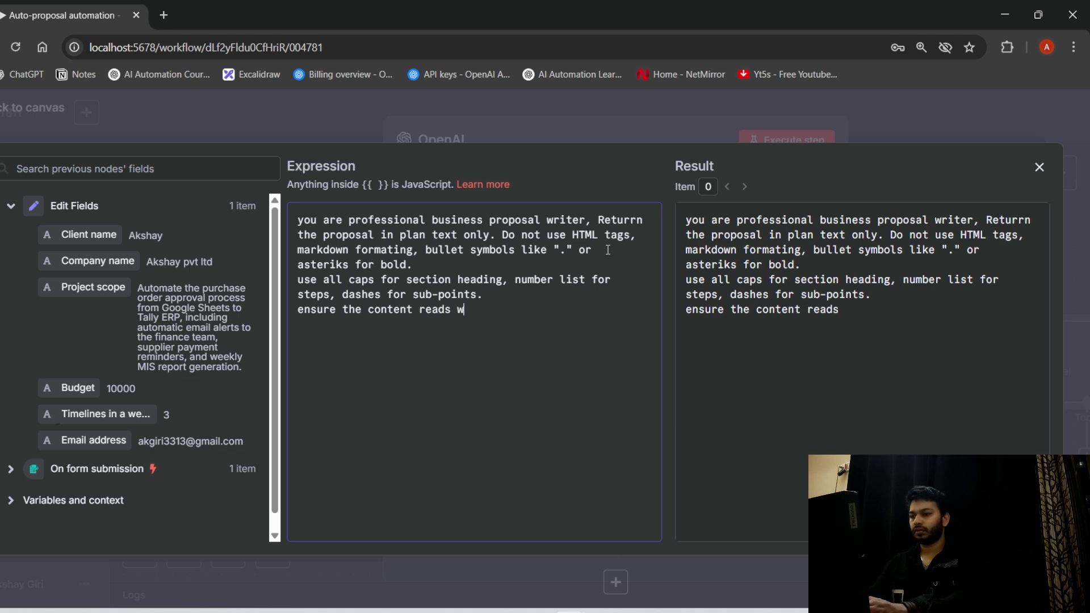
text(ell when past directly to goole)
key(BackSpace)
key(BackSpace)
text(gle)
click(1039, 167)
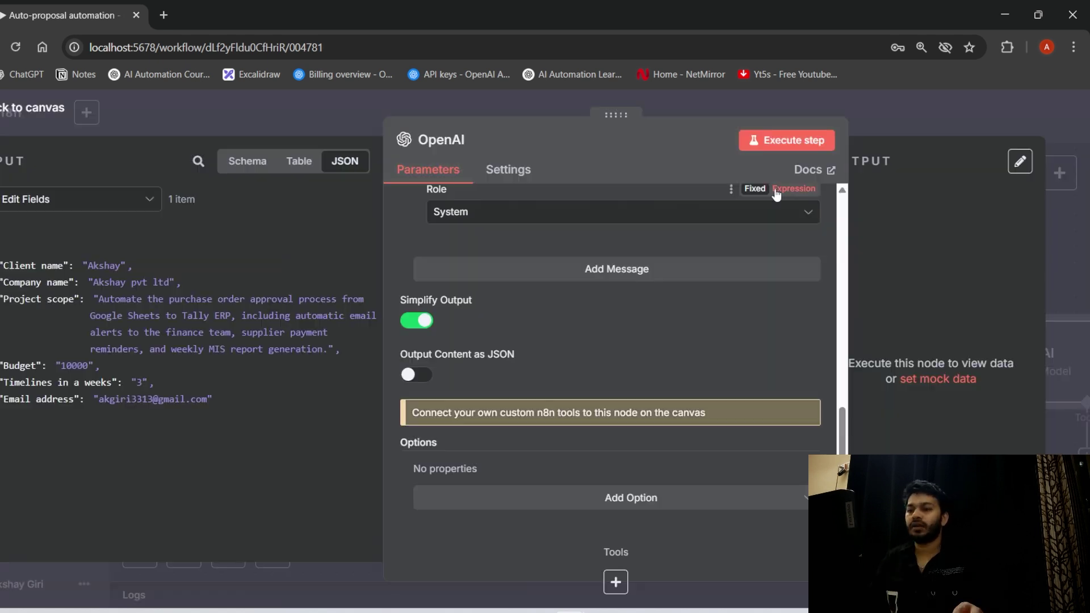
- Execute the OpenAI node, review the generated proposal in its output and return to the canvas
click(794, 142)
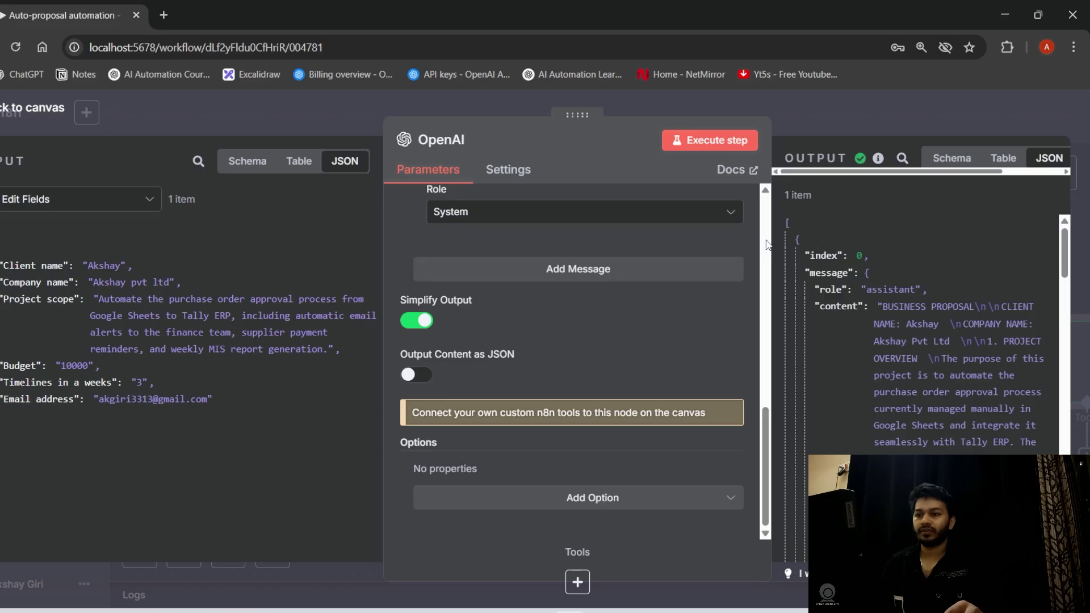
drag(771, 240, 555, 288)
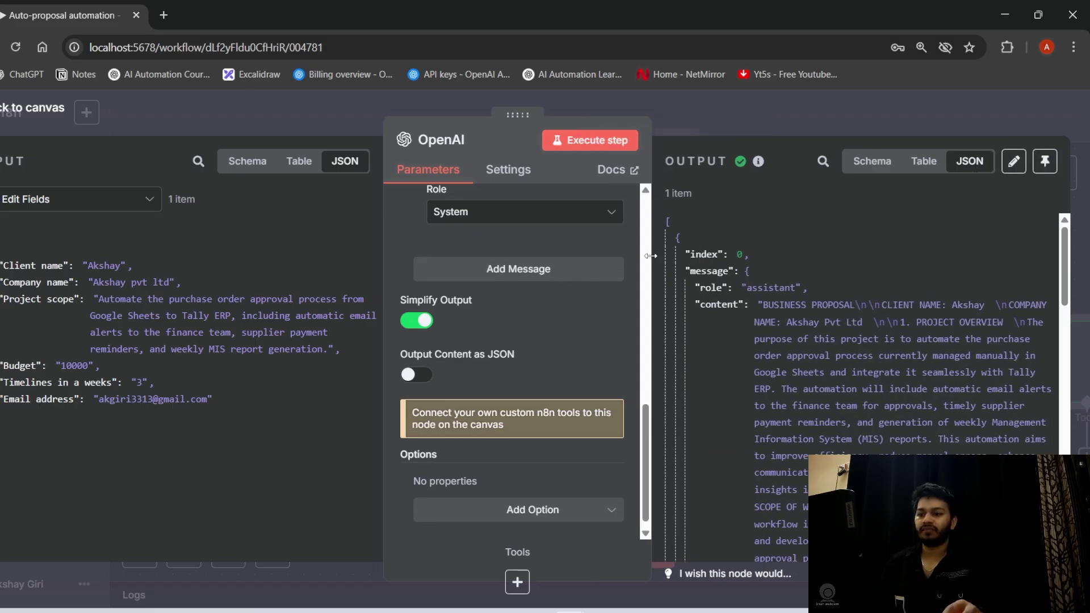
scroll(775, 327, down, 3)
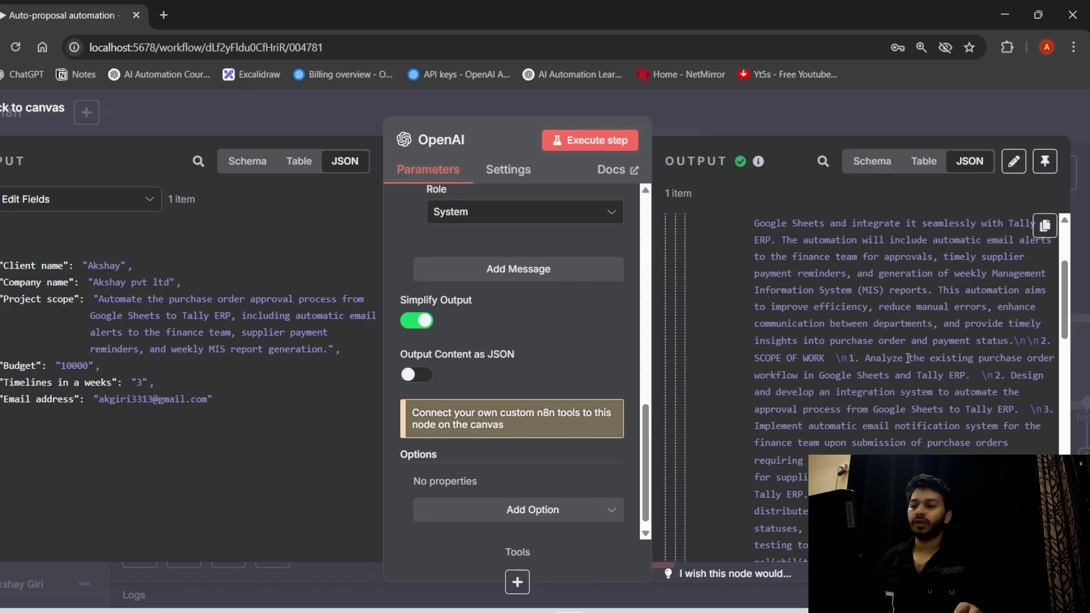
scroll(776, 327, up, 3)
click(657, 102)
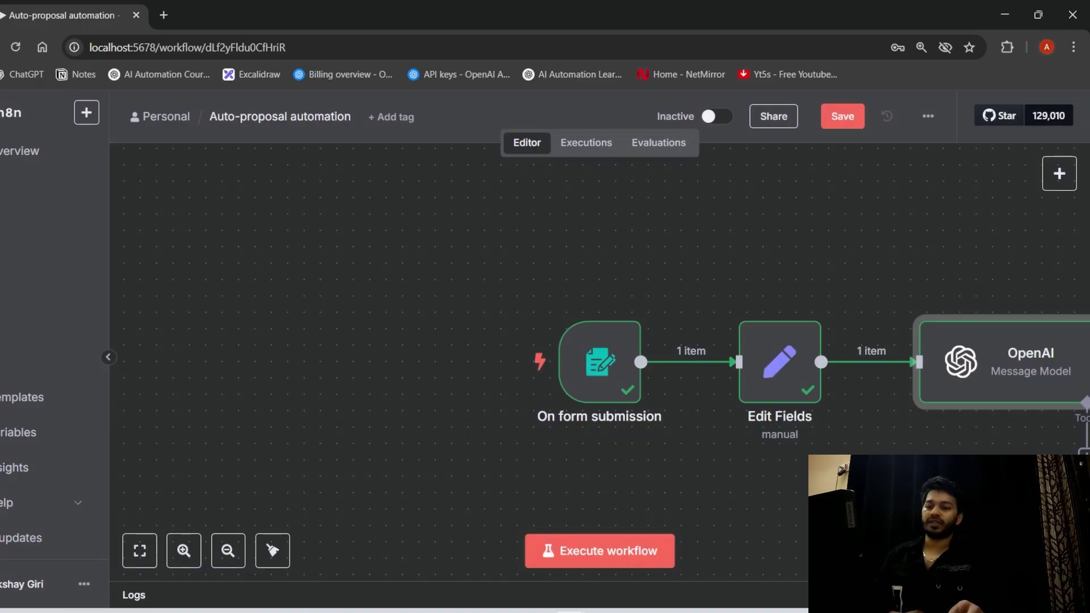
- Add a Markdown node after the OpenAI node and keep its mode as HTML to Markdown
scroll(655, 465, right, 10)
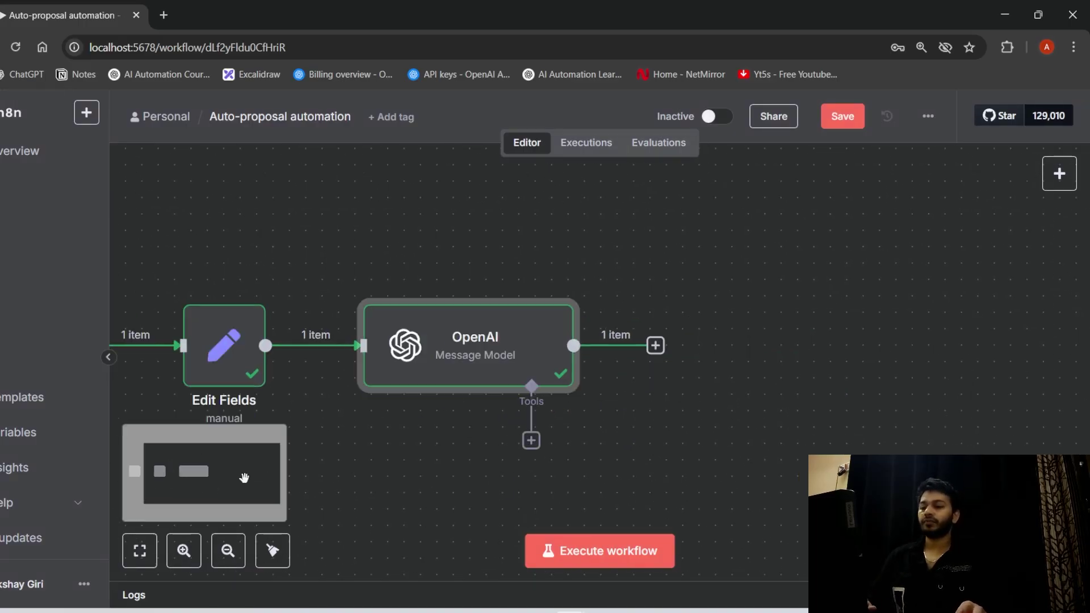
click(678, 336)
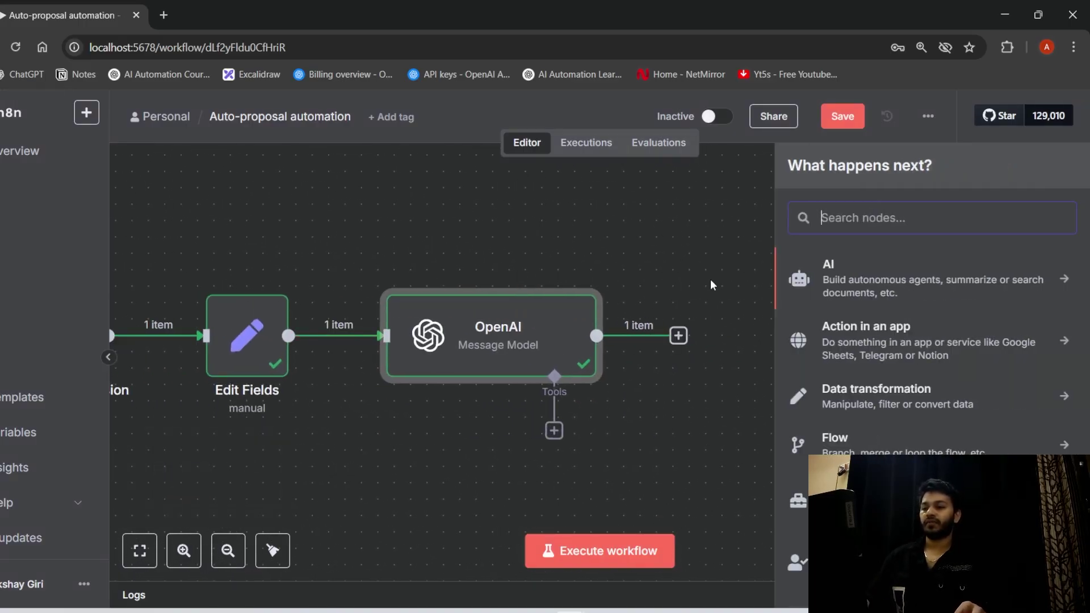
text(mark)
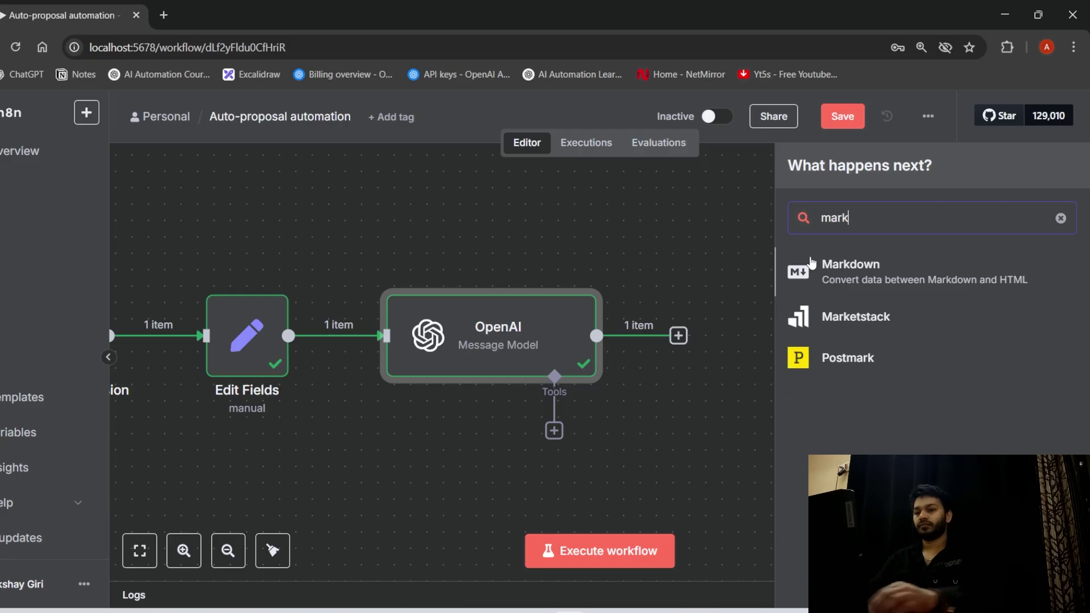
click(817, 279)
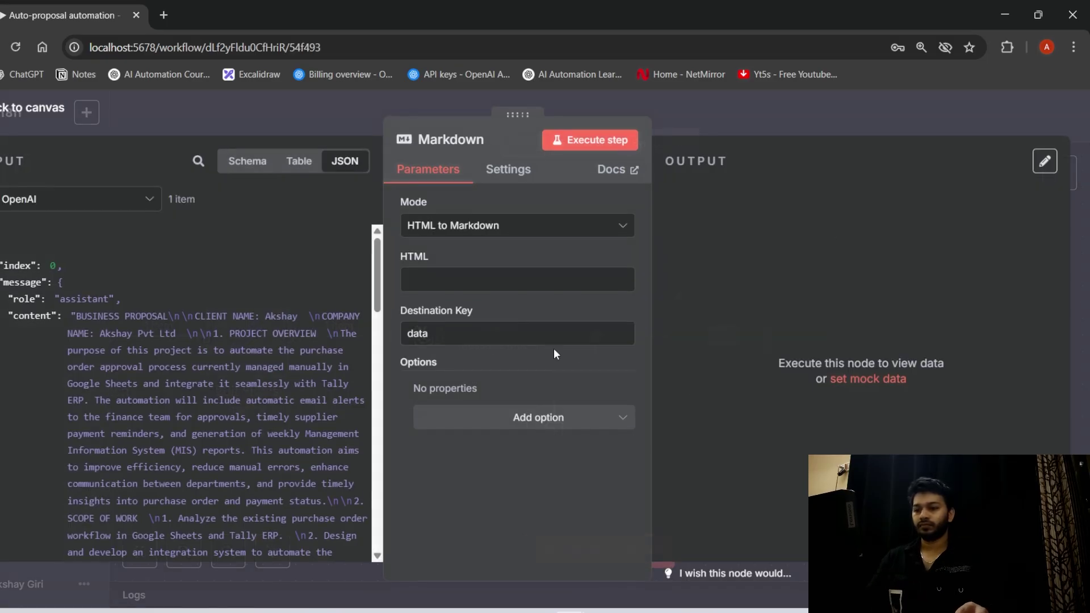
click(499, 213)
click(462, 294)
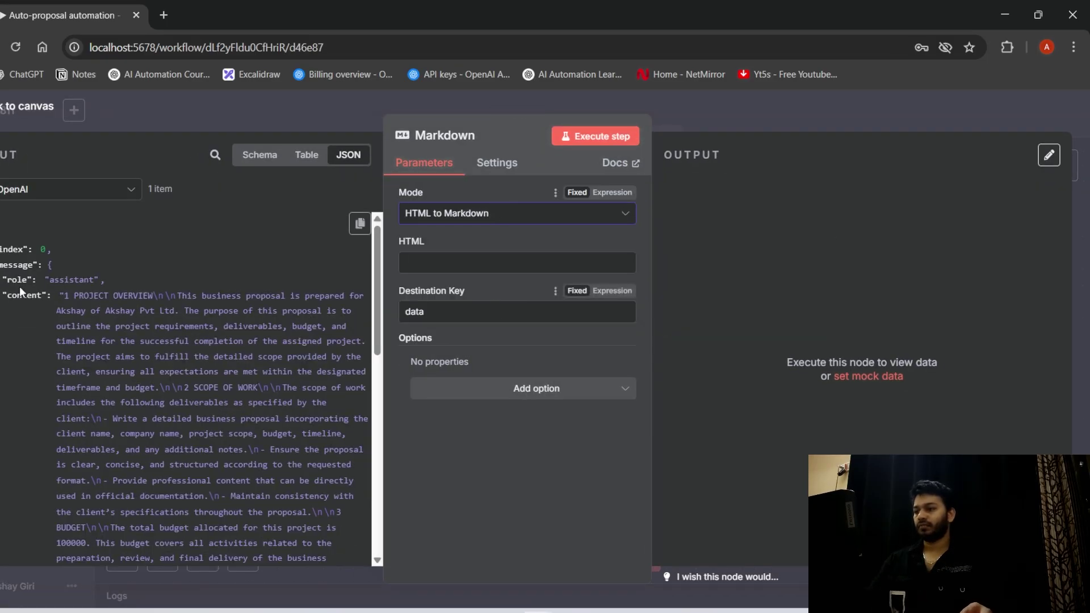
- Map the OpenAI message content into the Markdown node's HTML field, execute the node and review its output
drag(22, 295, 500, 262)
click(595, 136)
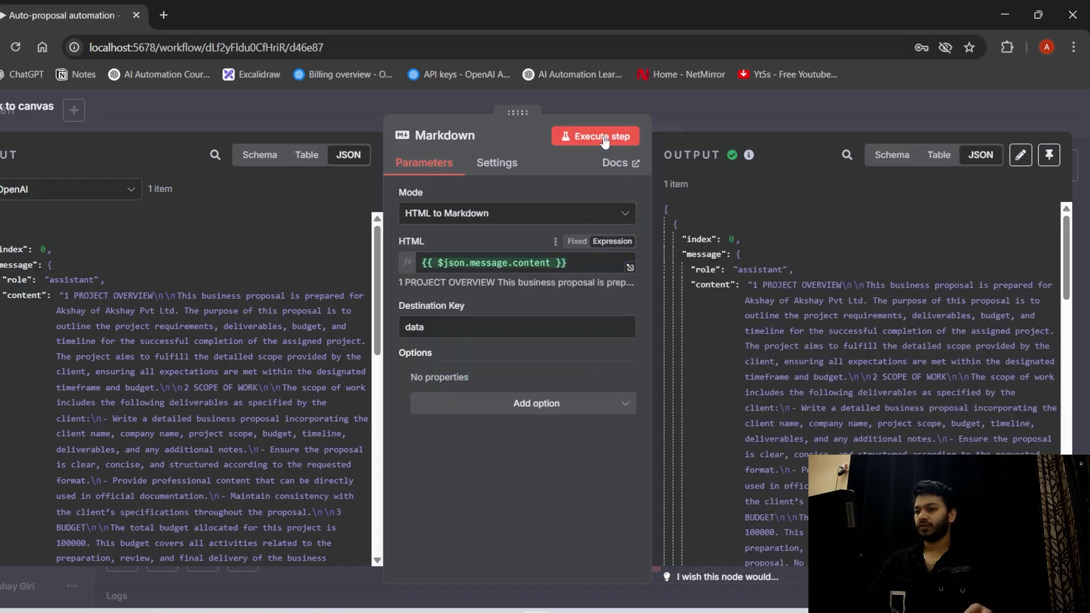
scroll(858, 413, down, 10)
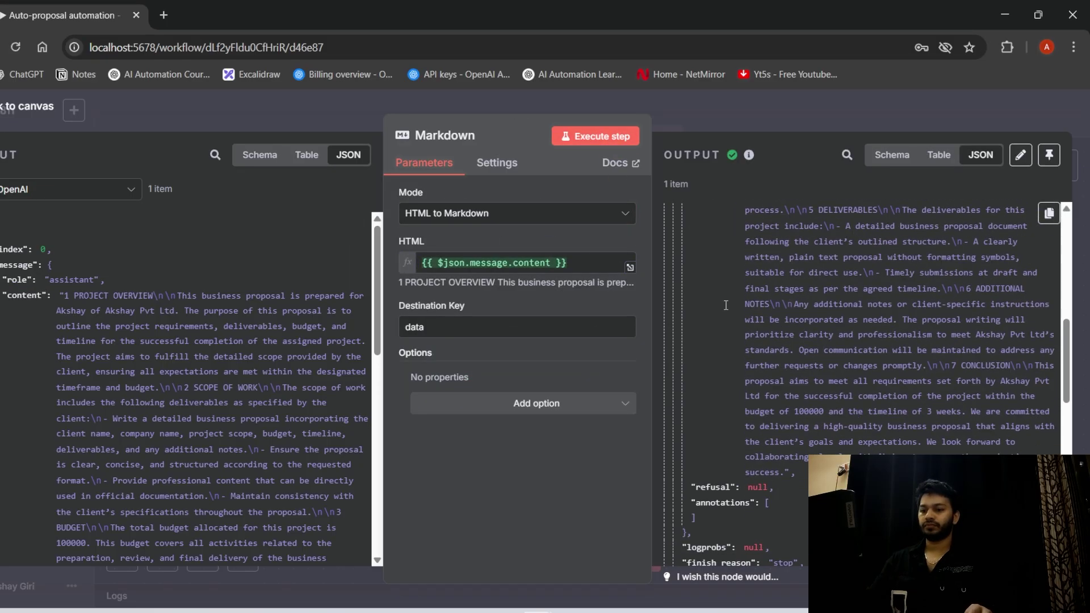
scroll(777, 341, up, 5)
scroll(777, 341, up, 5)
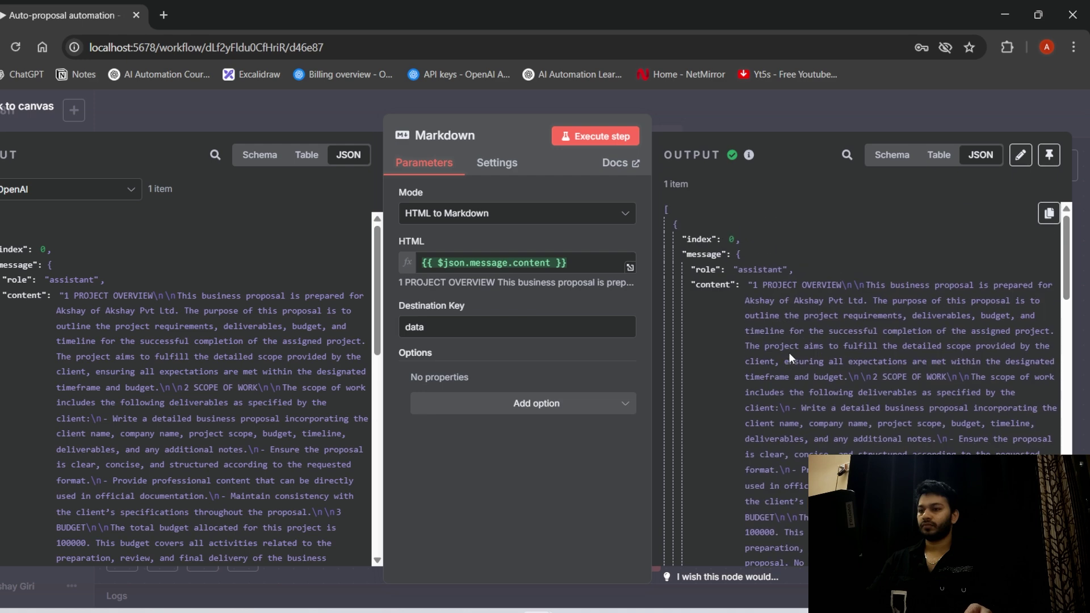
click(536, 101)
double_click(905, 369)
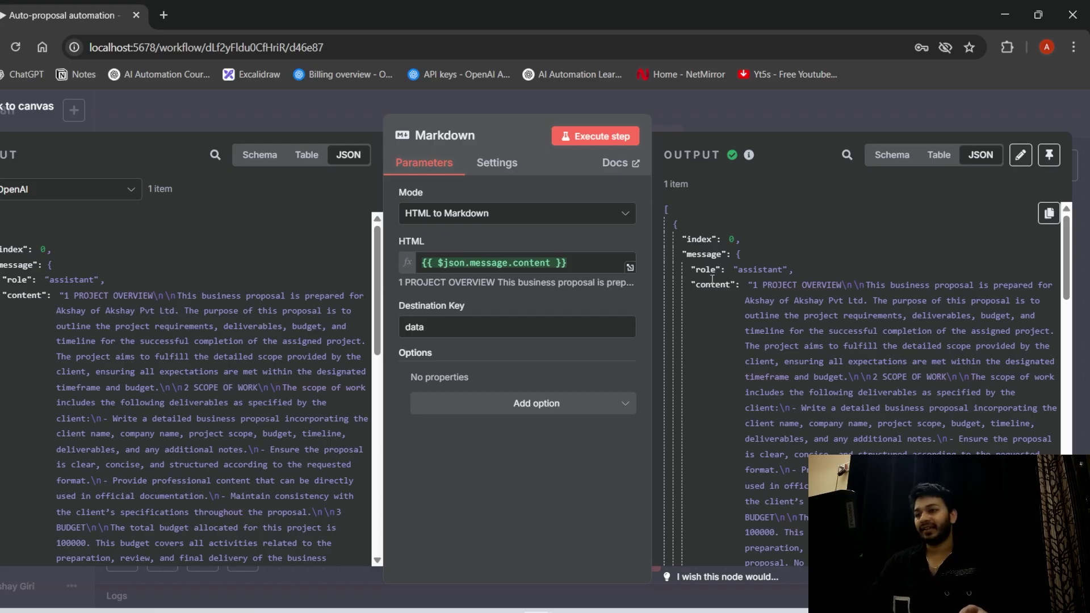
click(521, 103)
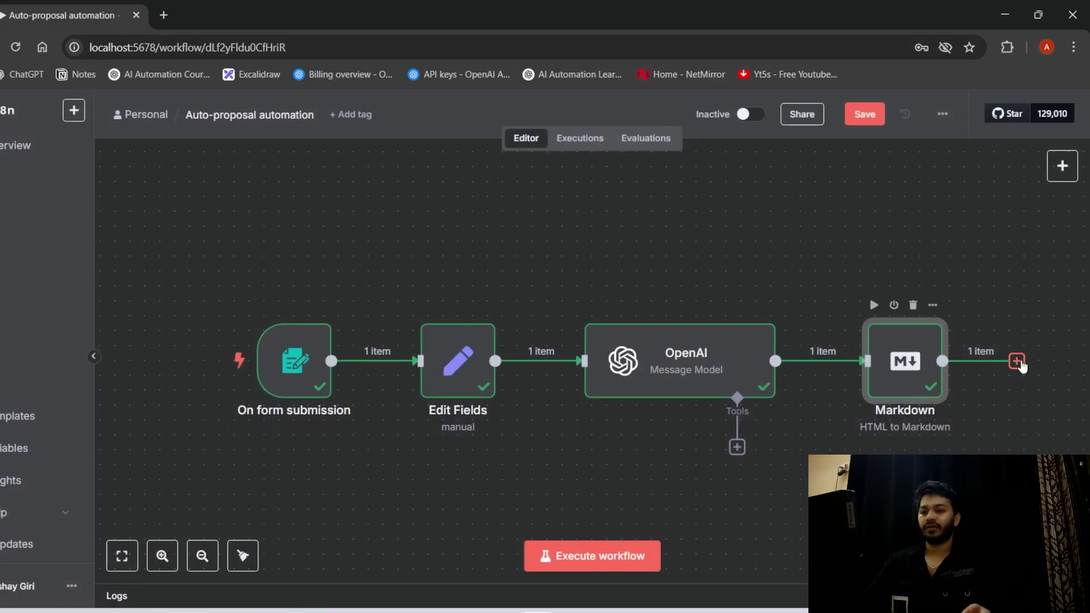
- Add a Google Docs node with the Create a document action after the Markdown node
click(1016, 362)
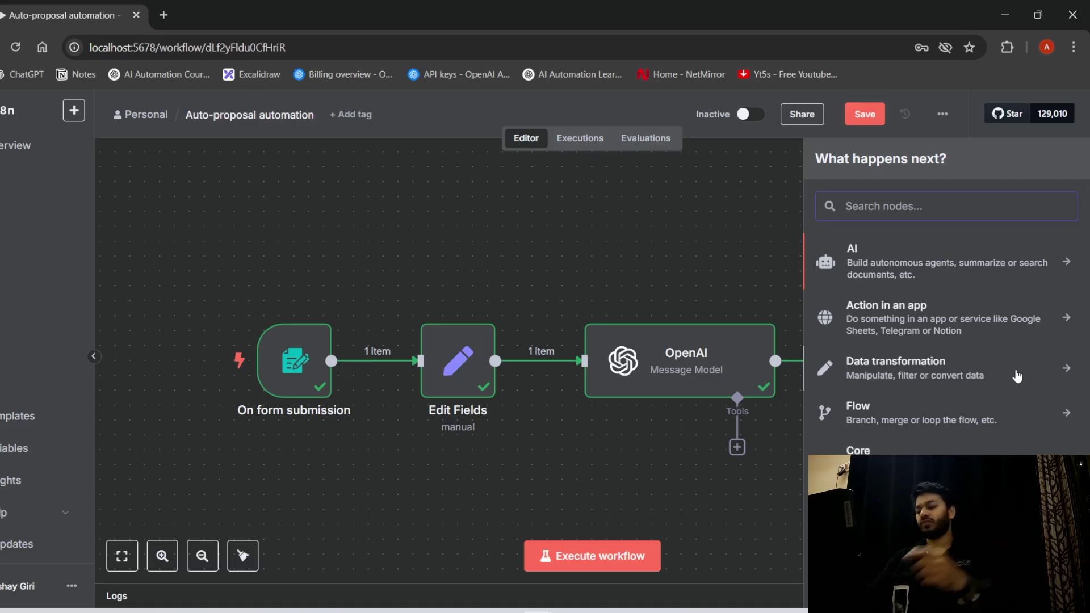
text(d)
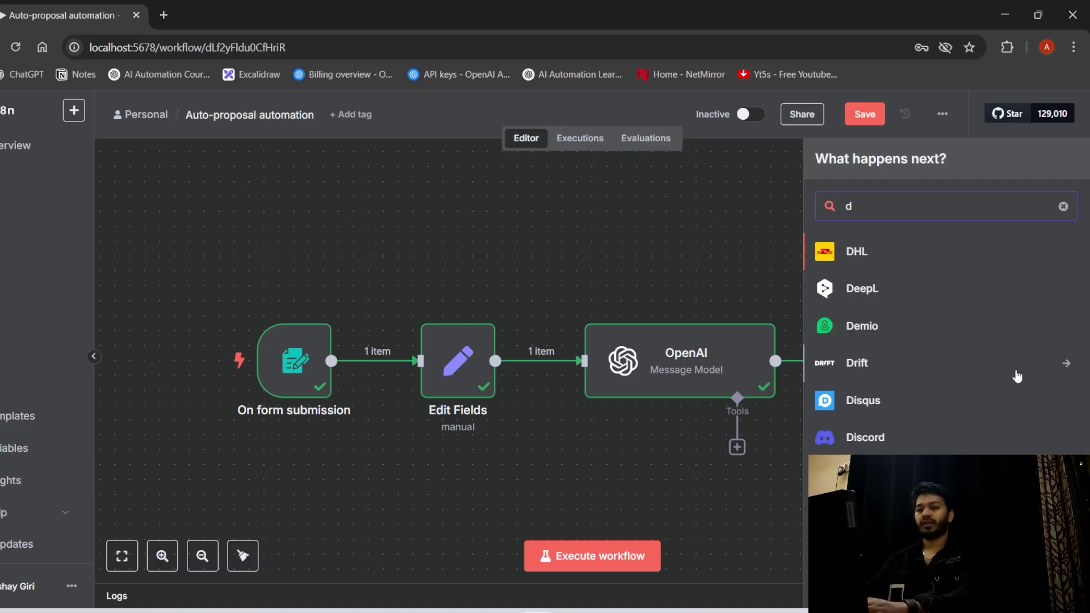
key(BackSpace)
text(google doc)
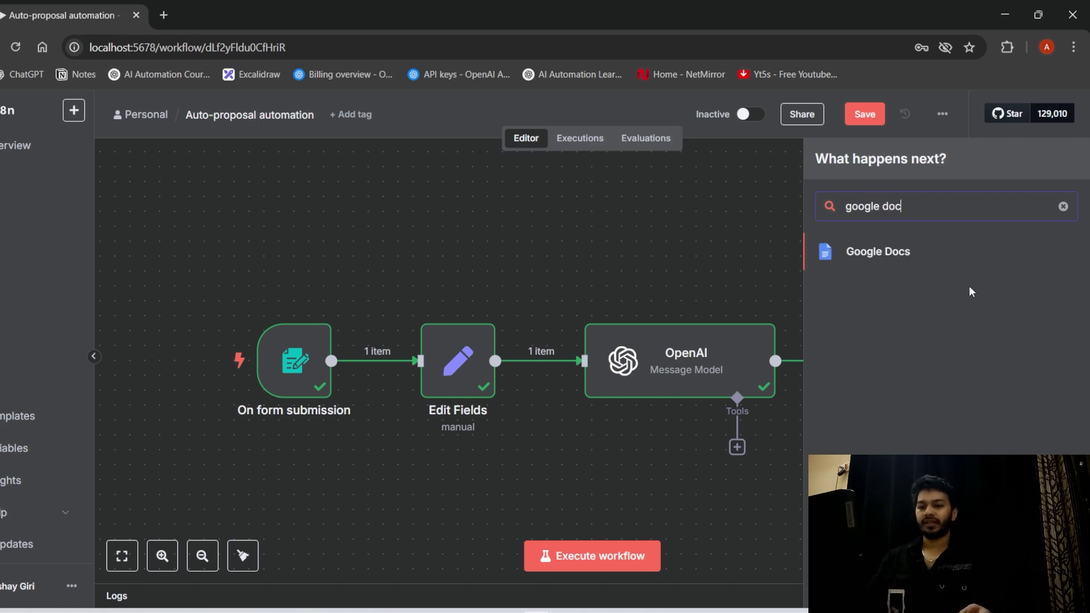
click(886, 253)
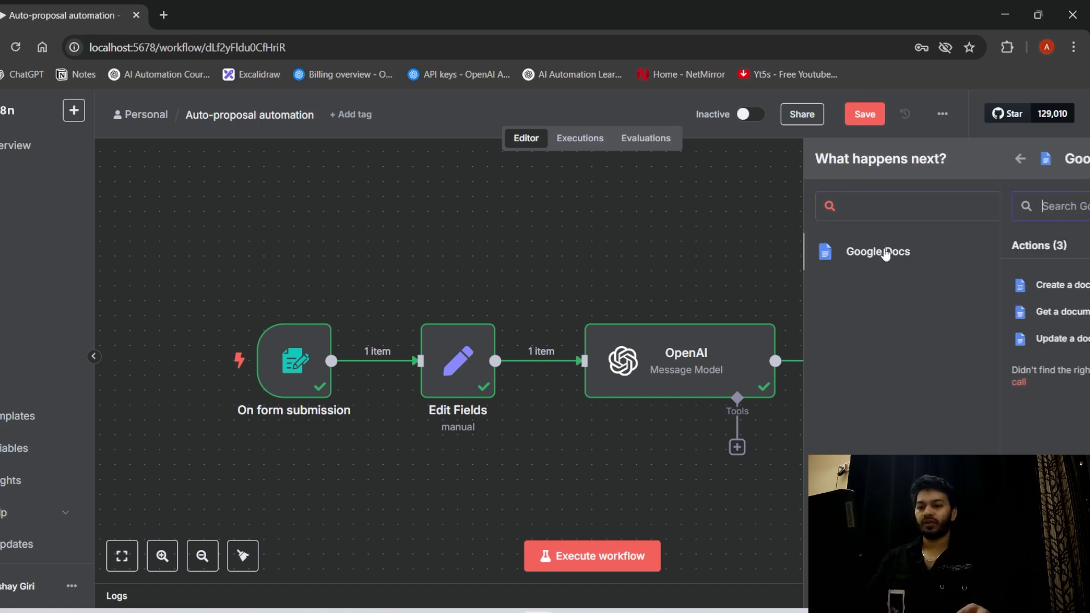
click(879, 285)
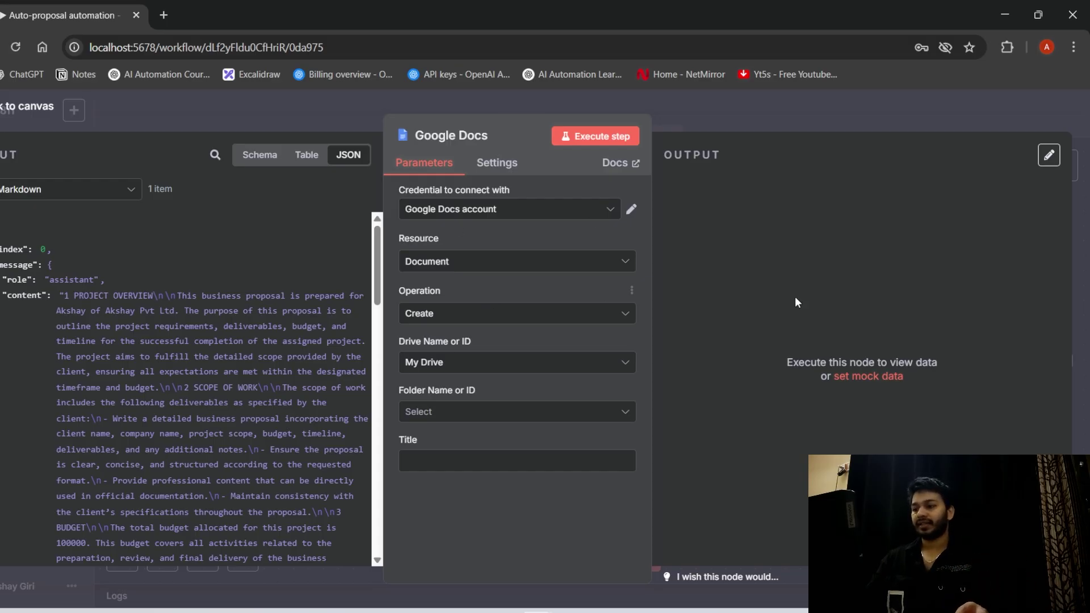
- Use the Google Docs account credential and the N8N PROJECTS folder, and map the document title to Company name from Edit Fields
click(512, 214)
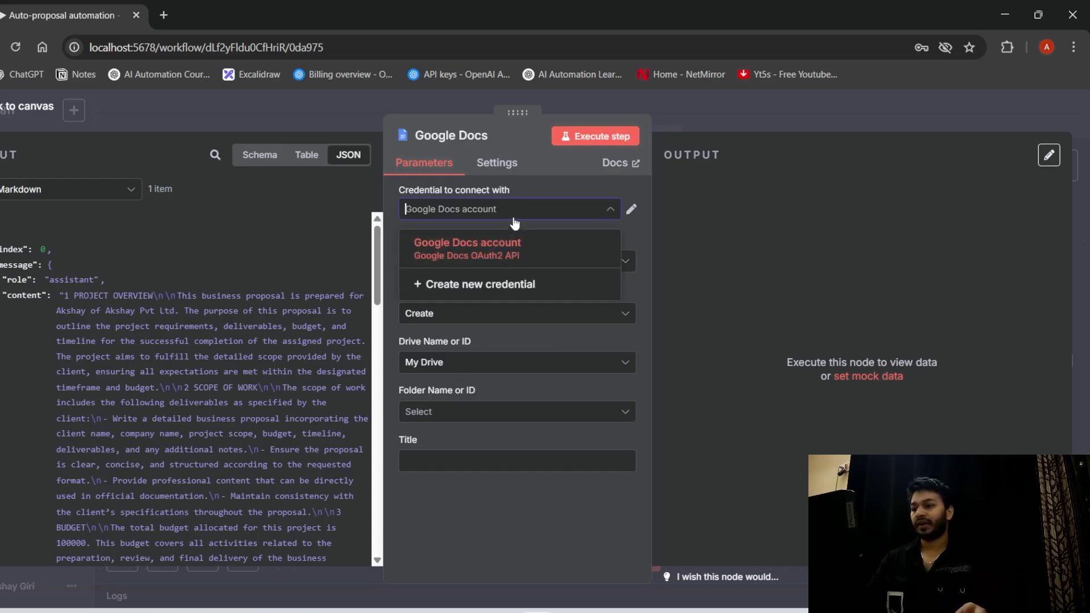
click(519, 253)
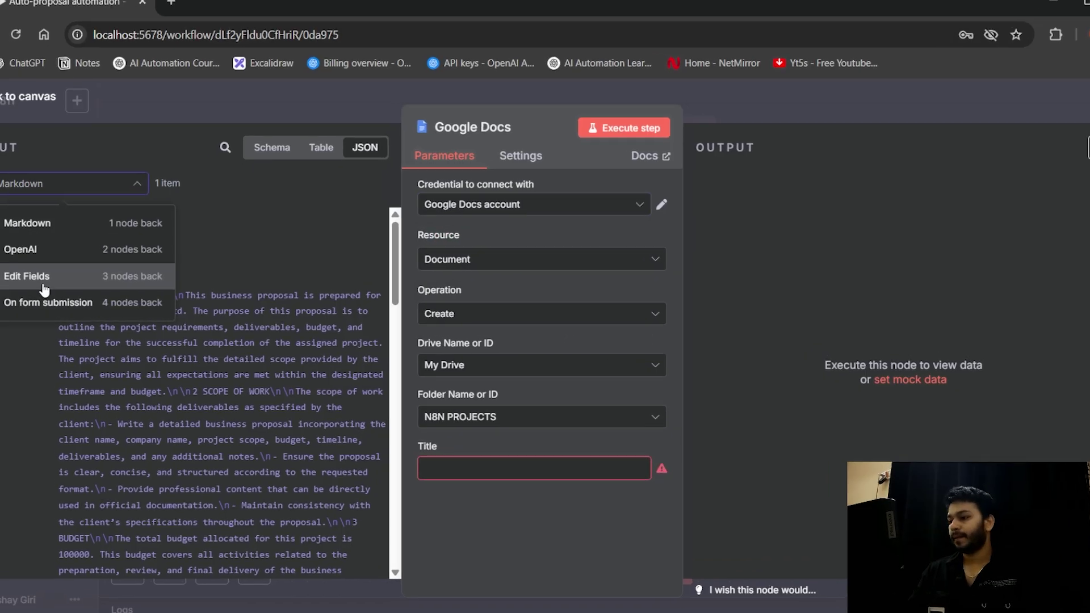
click(40, 279)
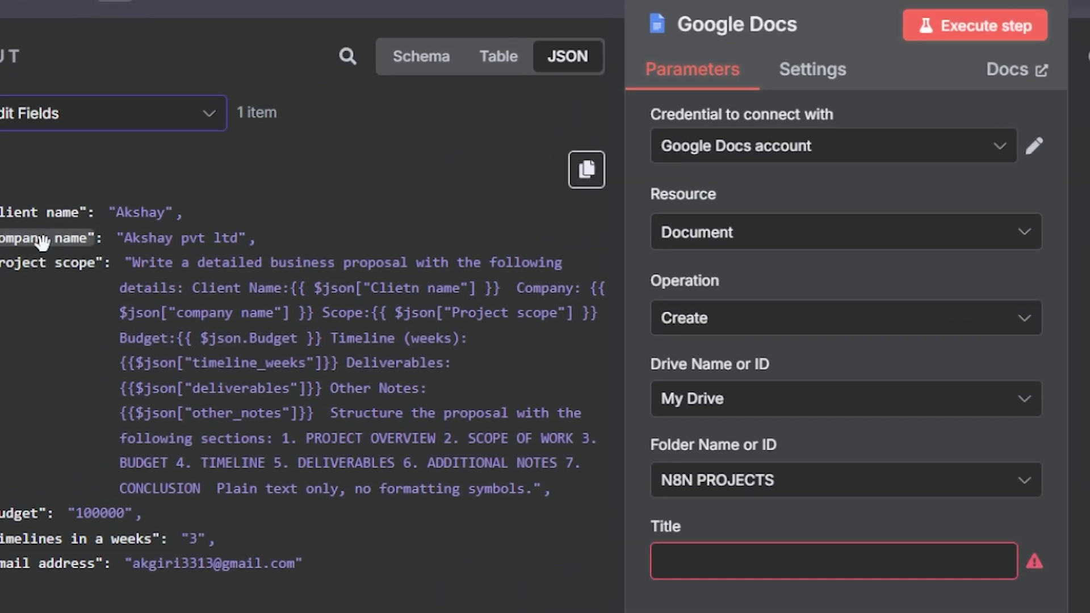
drag(43, 241, 764, 564)
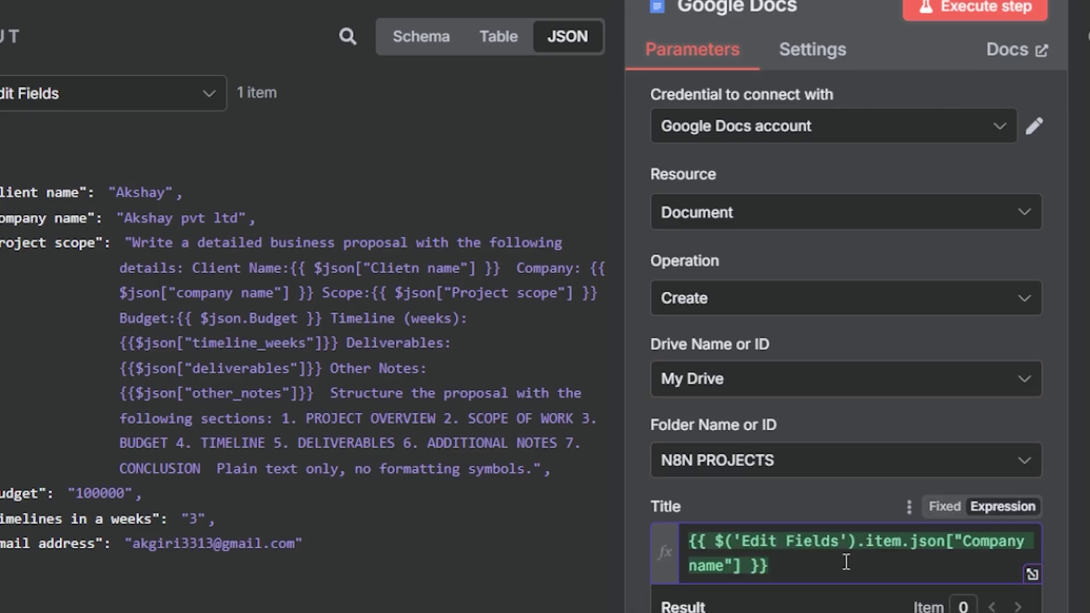
- Append "-Proposal" to the company name expression in the document title and execute the Google Docs create node
text(-)
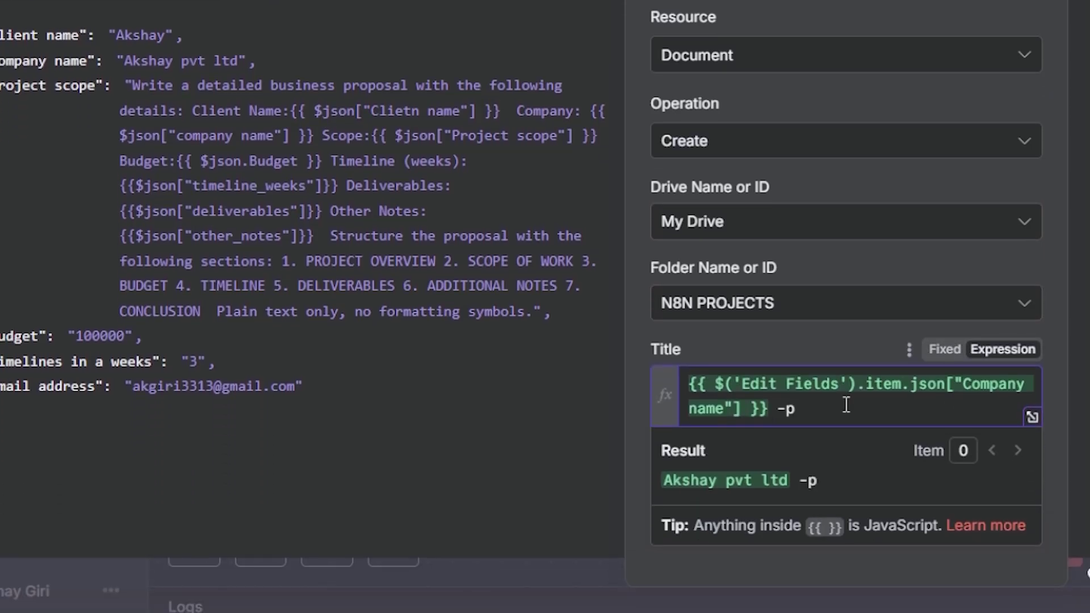
text(Proposal)
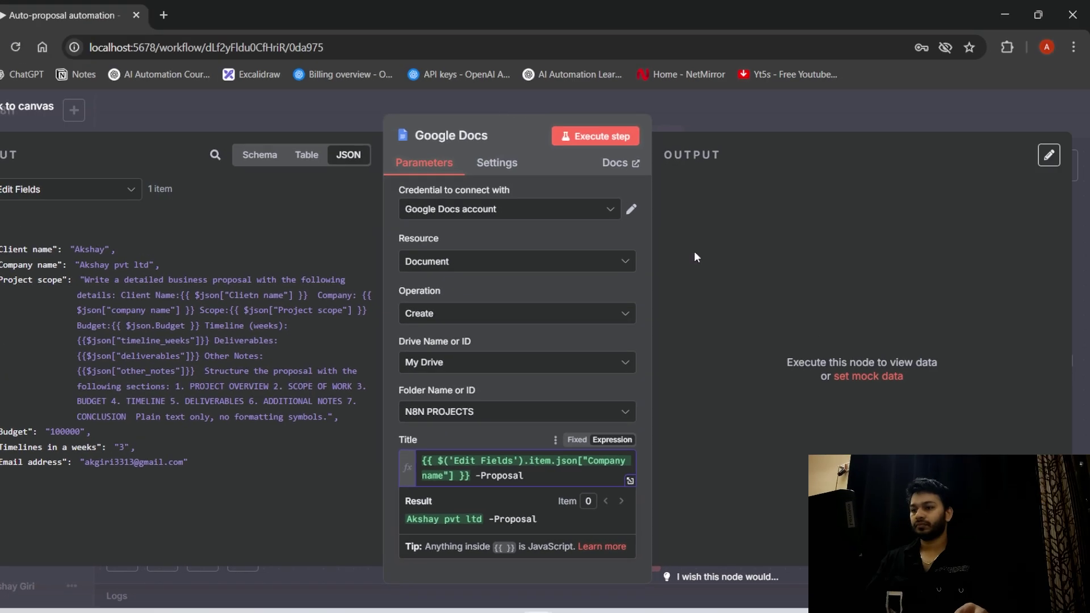
click(595, 136)
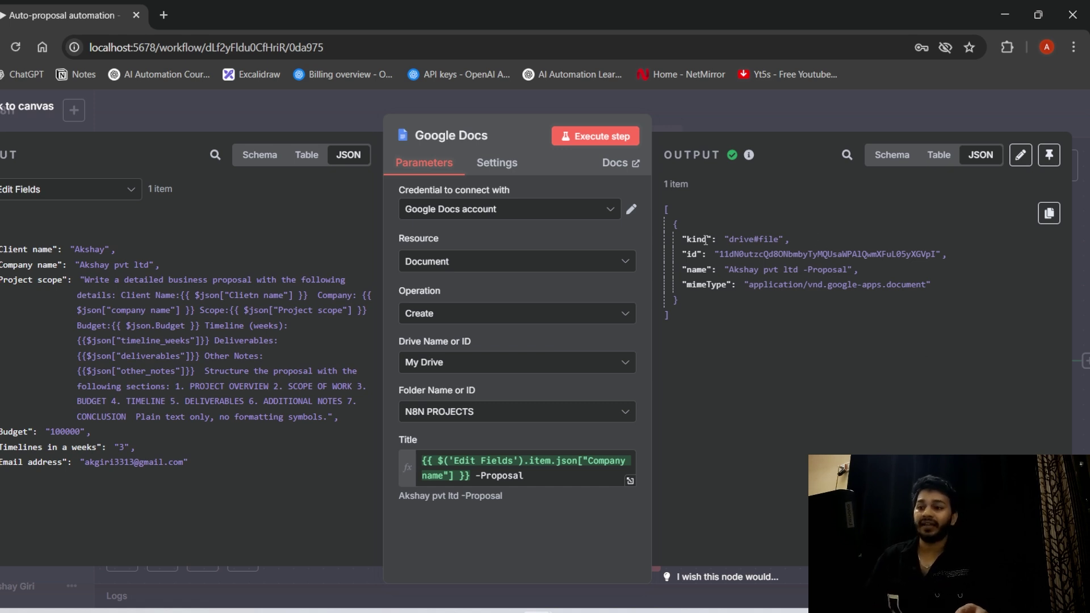
click(480, 103)
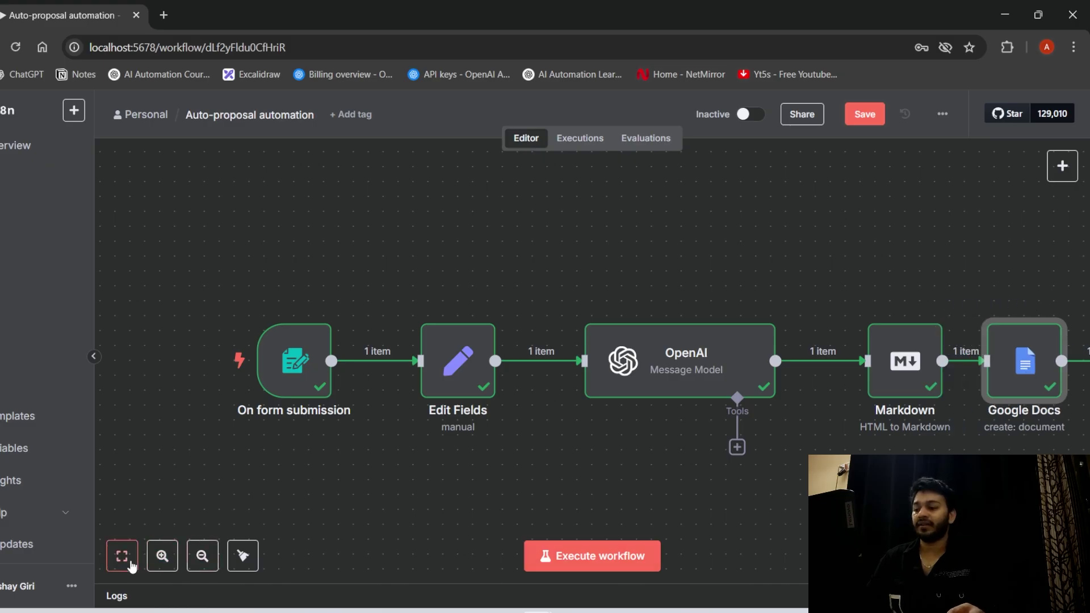
- Add a second Google Docs node with the Update a document action after the document creation node
click(122, 555)
scroll(121, 556, right, 5)
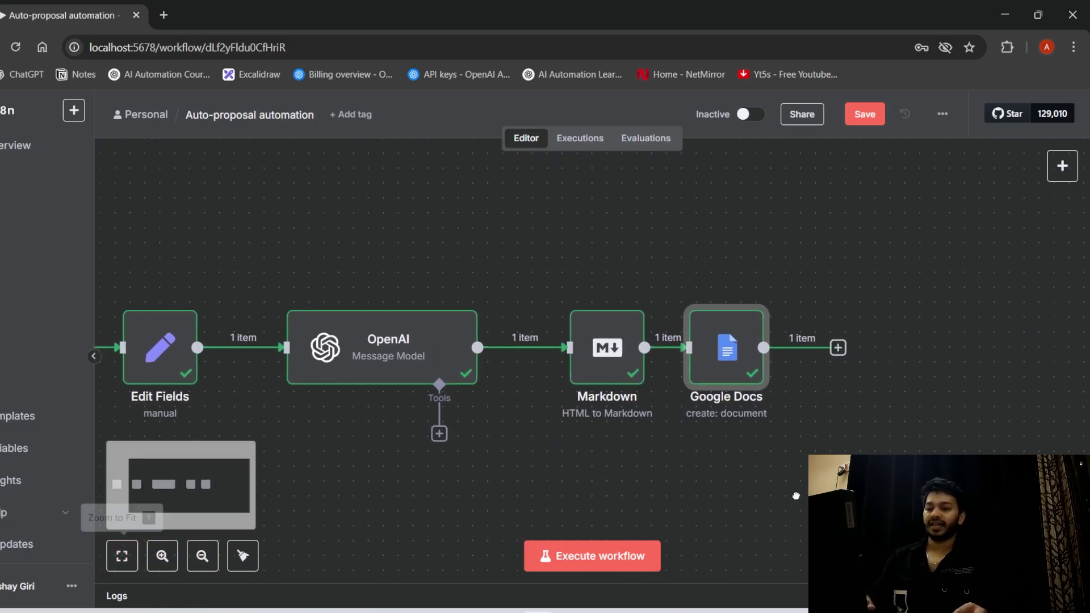
click(837, 345)
text(googl)
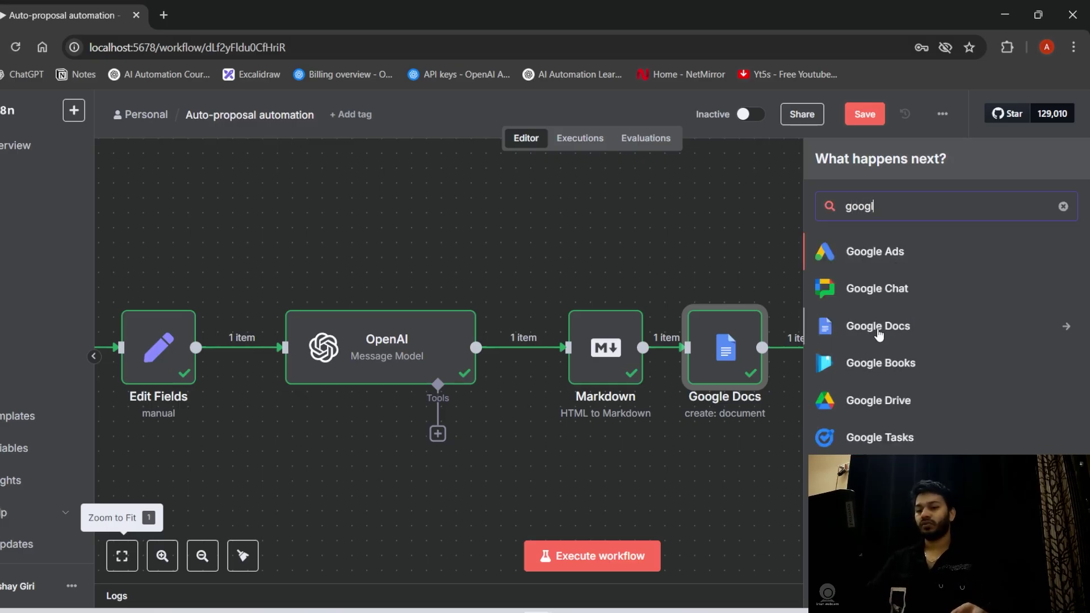
click(886, 326)
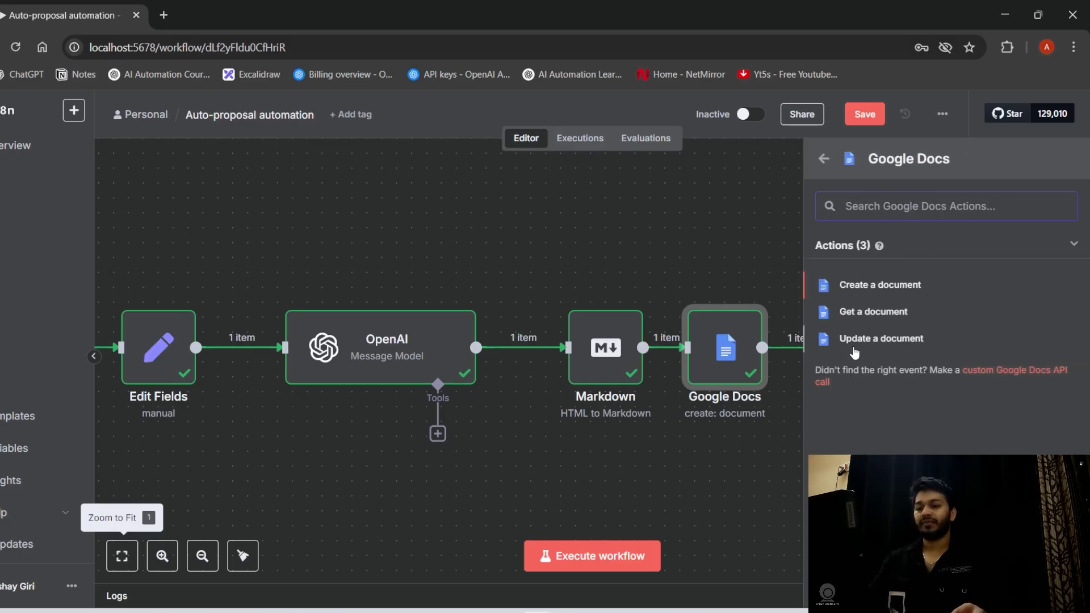
click(855, 341)
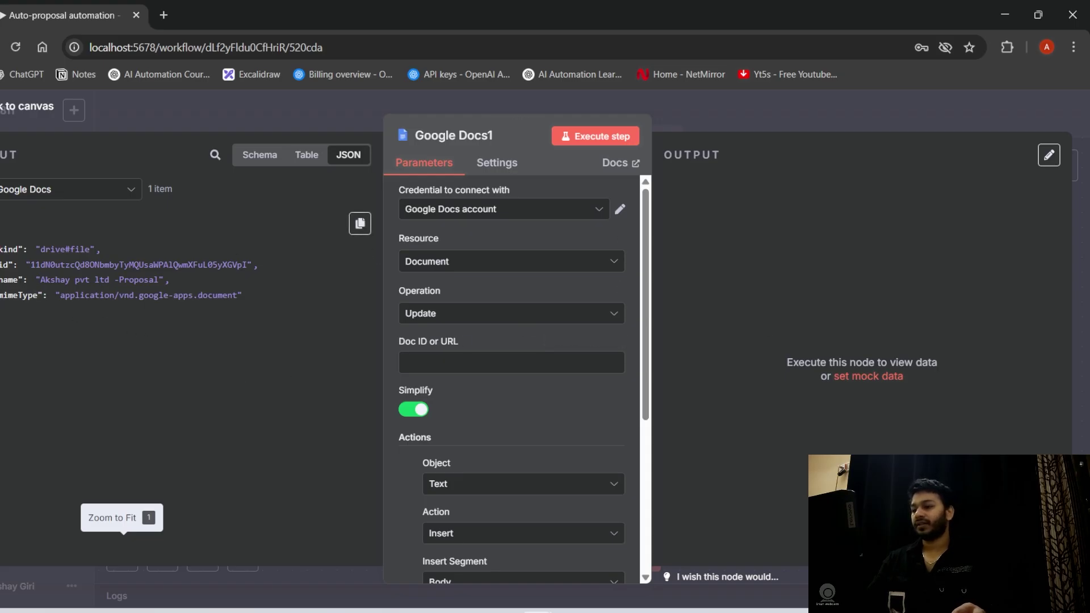
- Map the created document's id into Doc ID or URL and the Markdown node's message content into the inserted Text
drag(1, 266, 481, 363)
click(393, 380)
scroll(530, 420, down, 5)
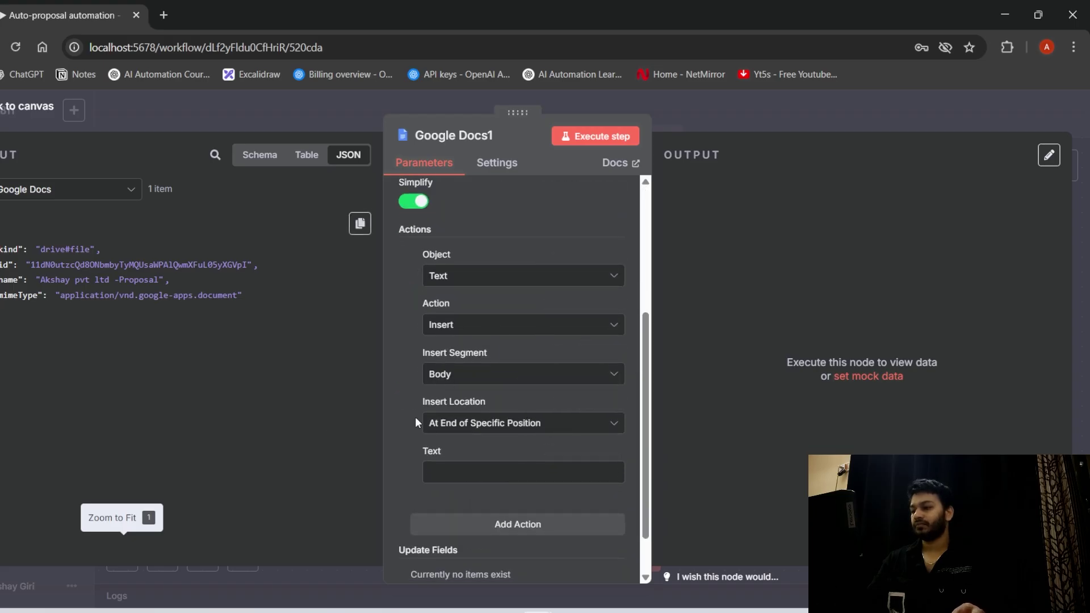
scroll(408, 431, down, 1)
click(56, 189)
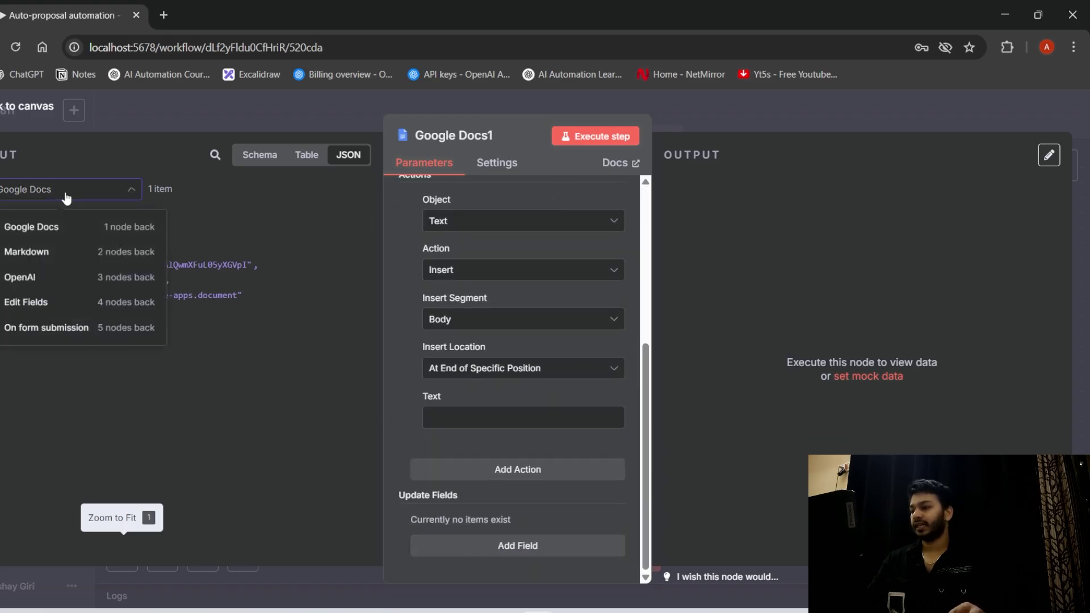
click(28, 248)
drag(25, 292, 471, 417)
click(393, 359)
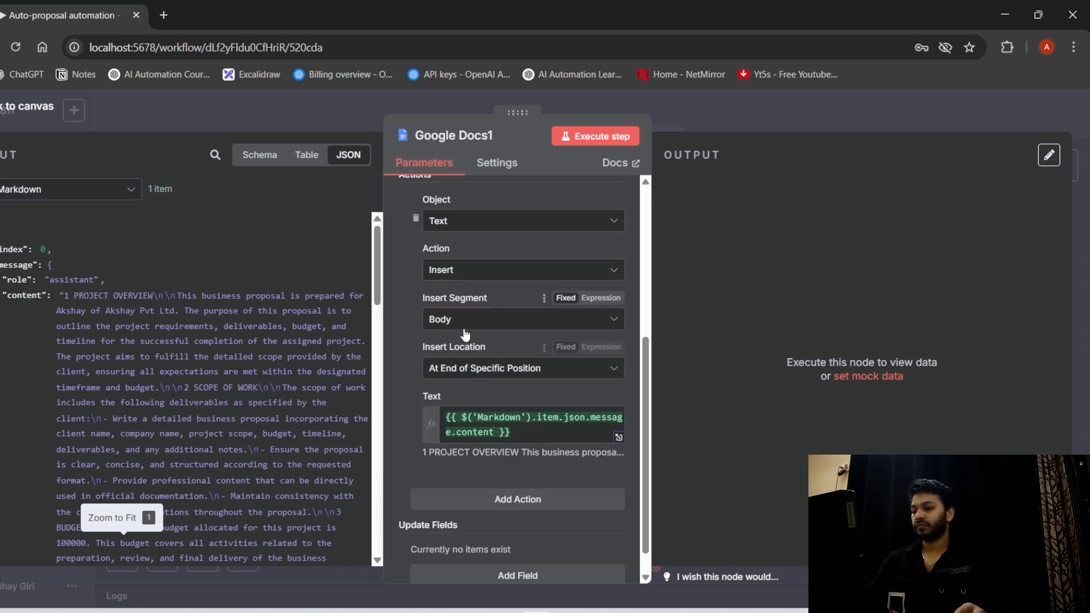
- Check the document update parameters, execute the node and return to the canvas
scroll(517, 343, up, 5)
scroll(454, 236, down, 5)
scroll(468, 278, up, 5)
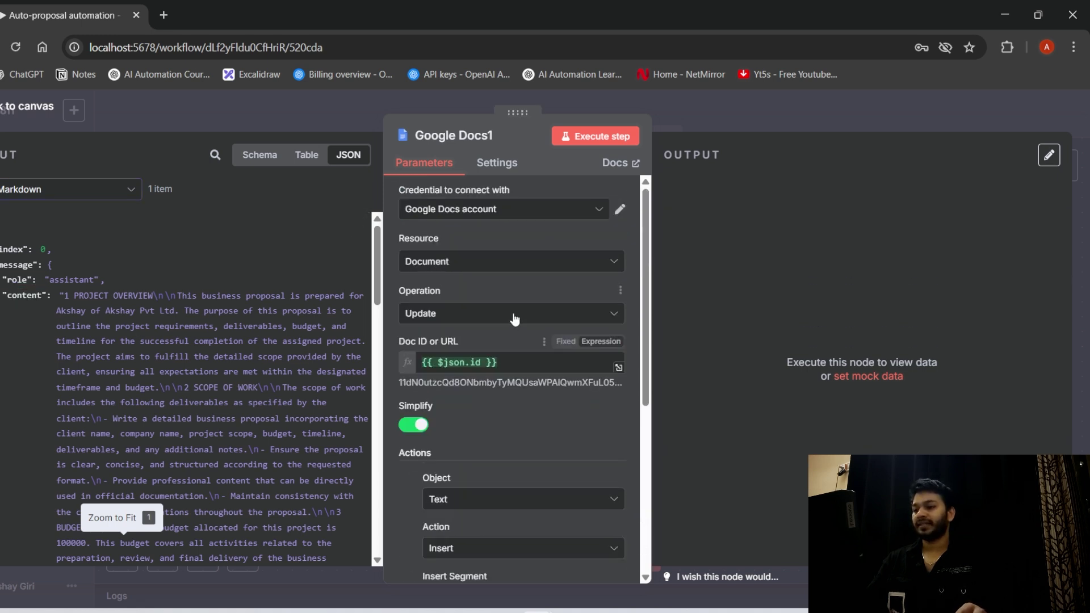
click(596, 138)
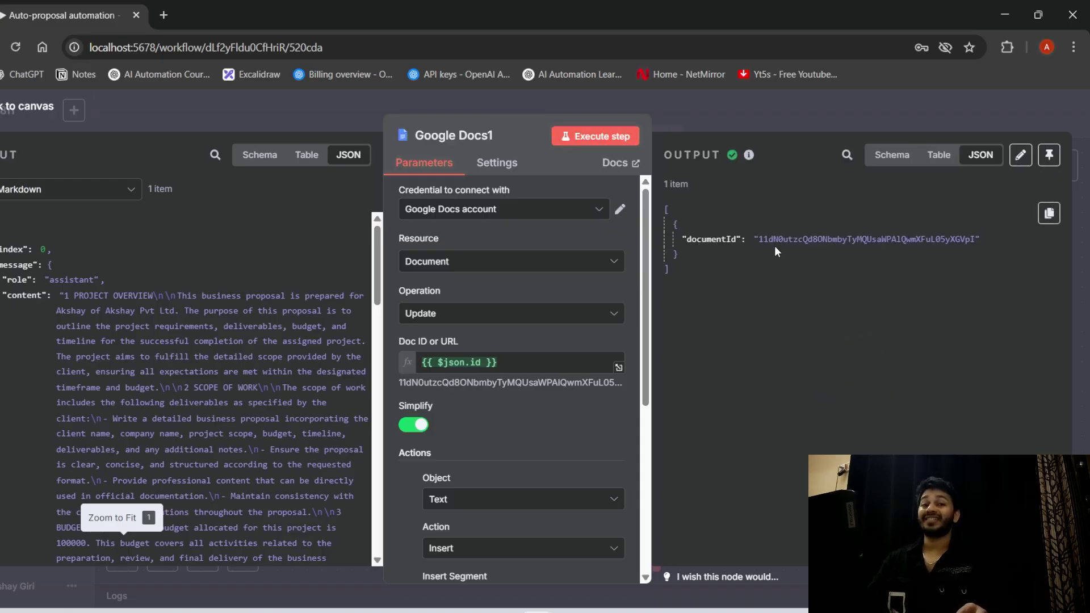
click(574, 98)
- Add a Google Drive node with the Download file action after the document update node, keeping the operation as Download
click(1003, 348)
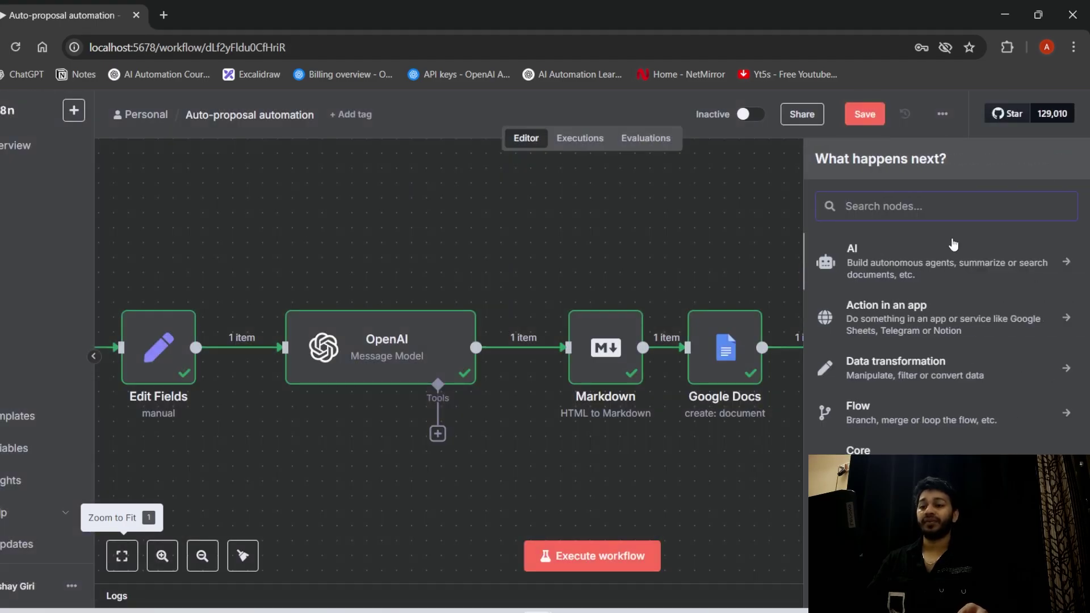
text(drive)
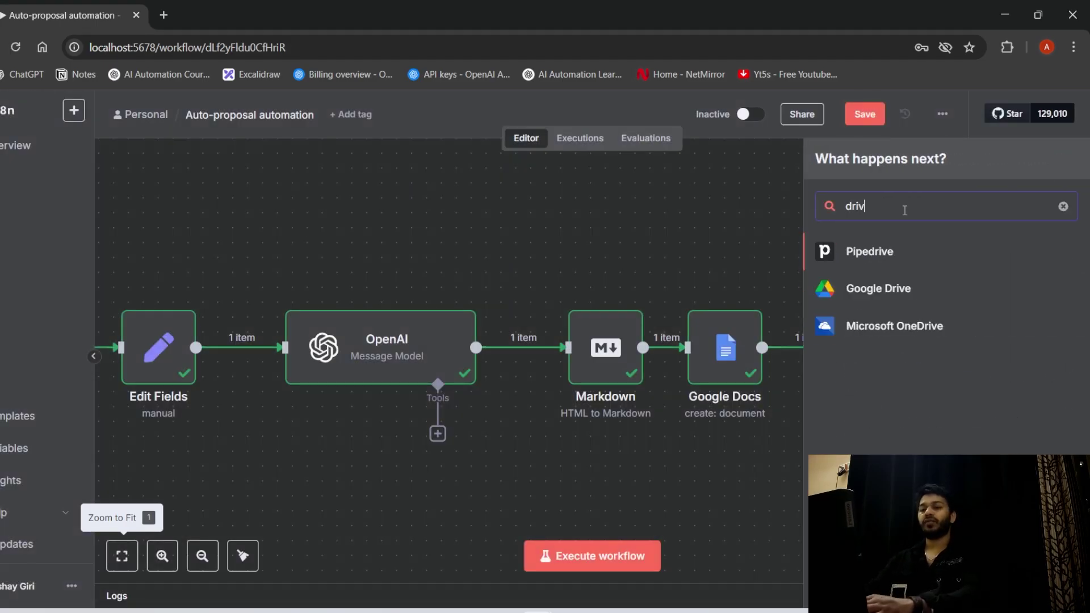
click(880, 291)
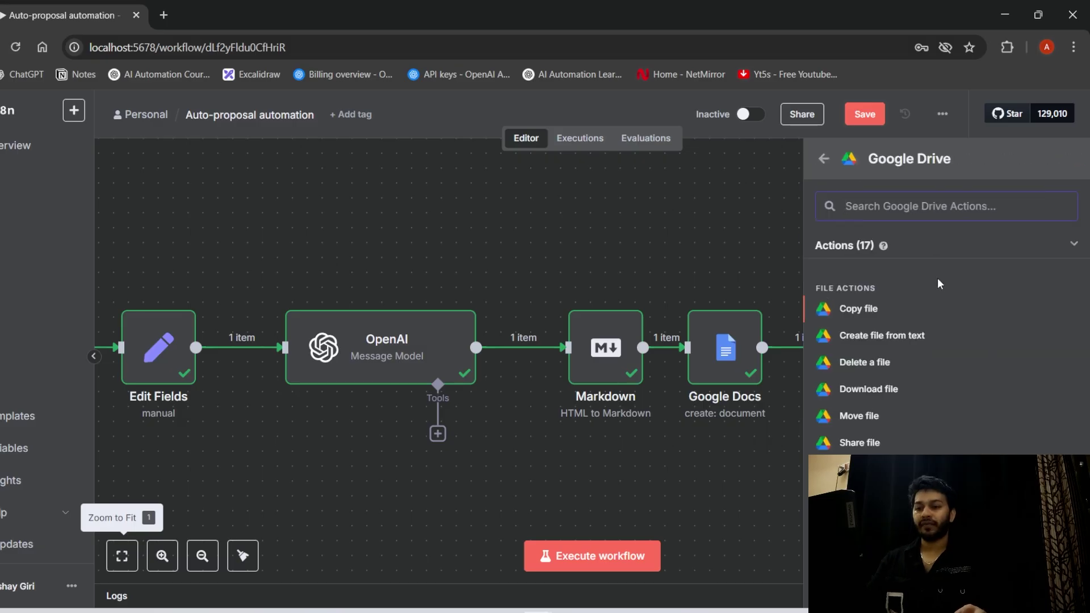
click(896, 390)
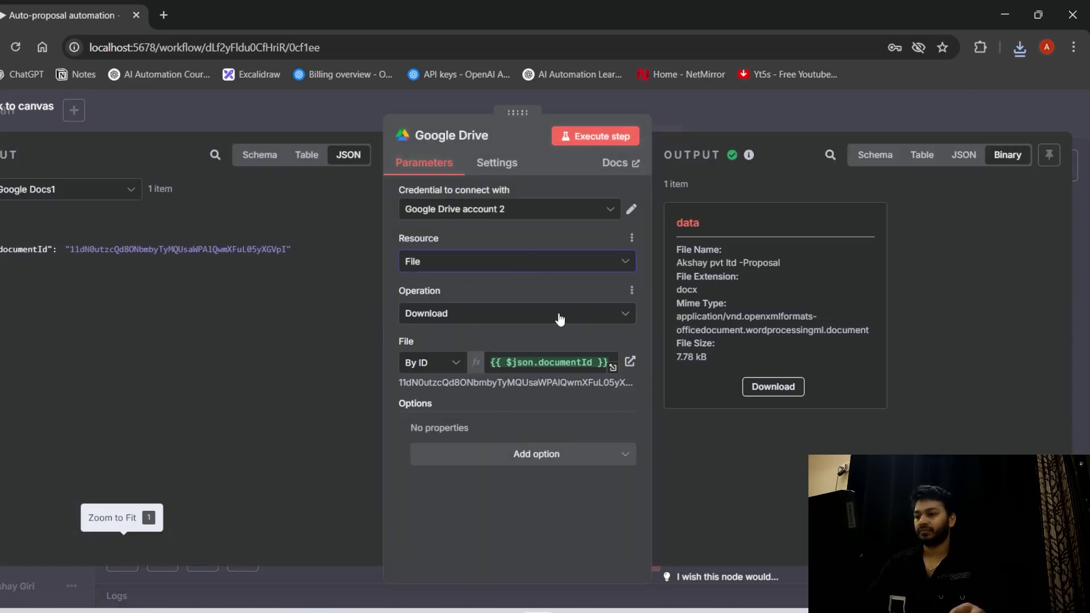
click(560, 316)
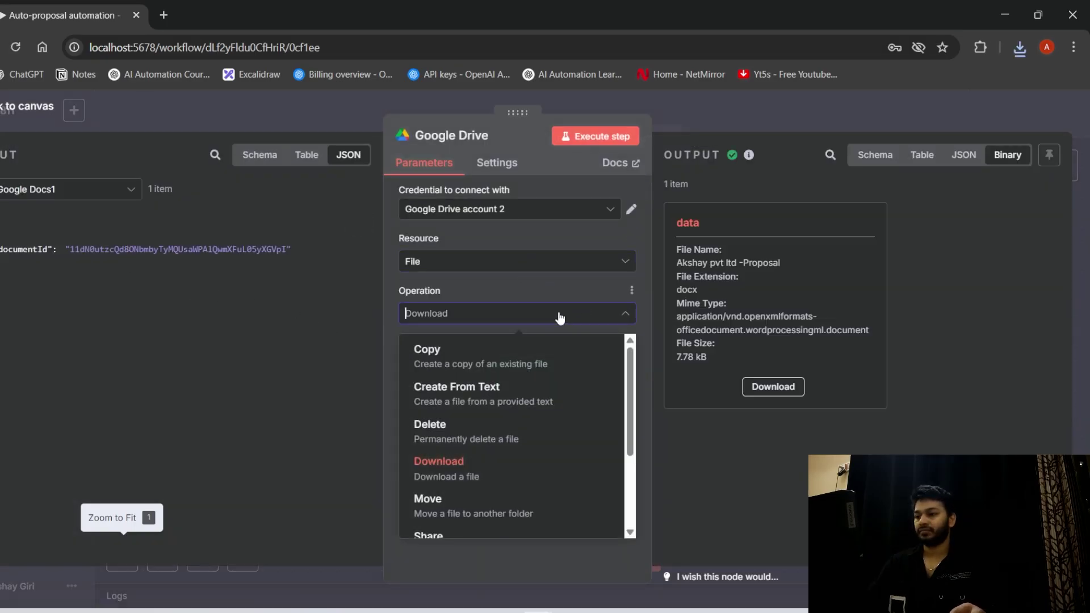
click(559, 316)
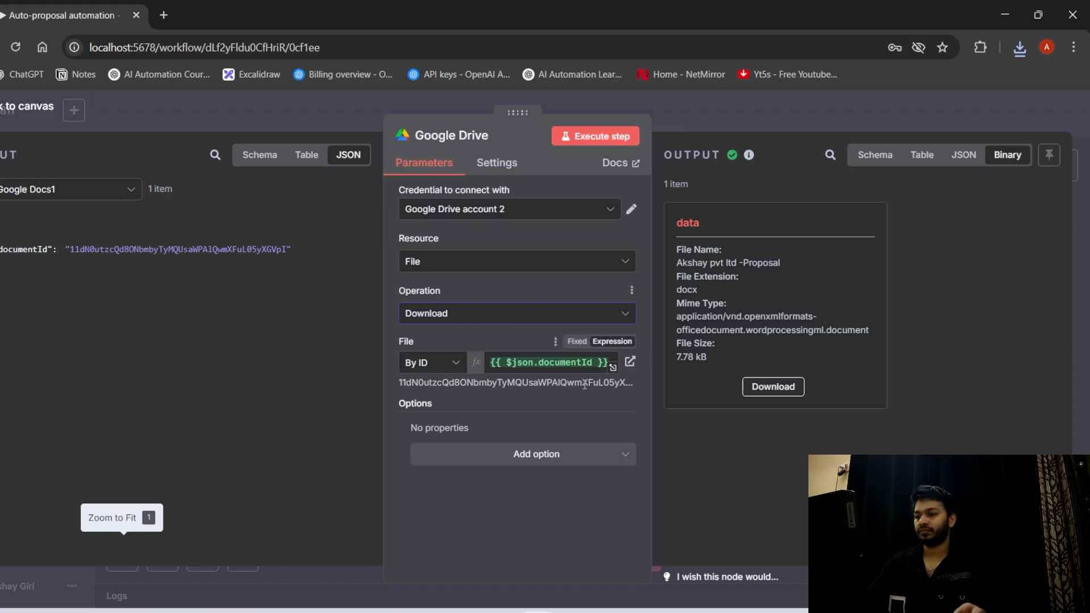
- Add a Google File Conversion option that converts Google Docs to PDF, then execute the Google Drive node
click(472, 457)
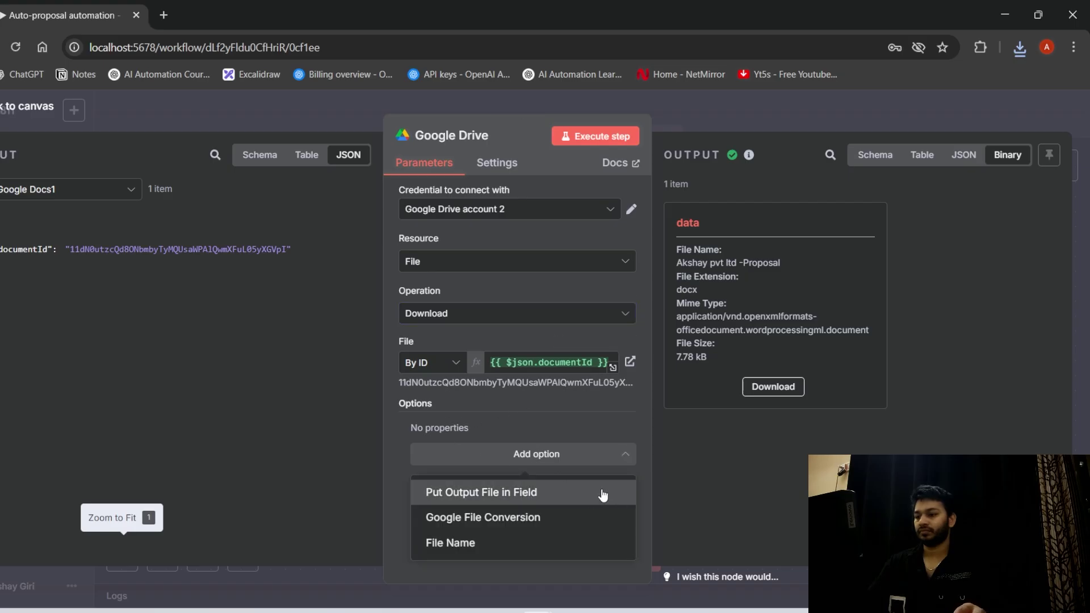
click(511, 517)
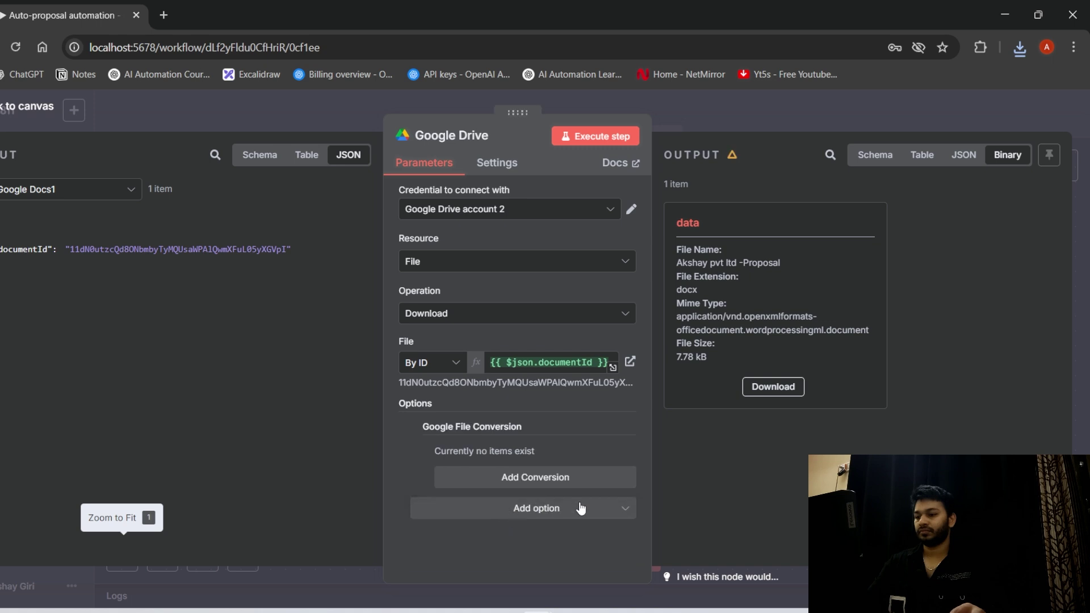
click(540, 480)
scroll(559, 475, down, 3)
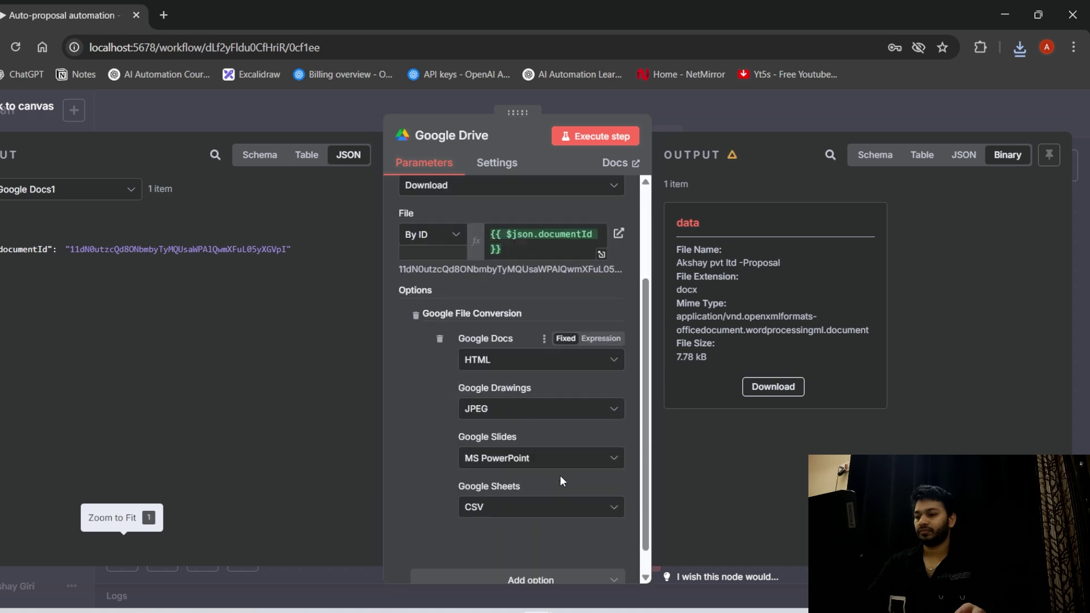
click(514, 343)
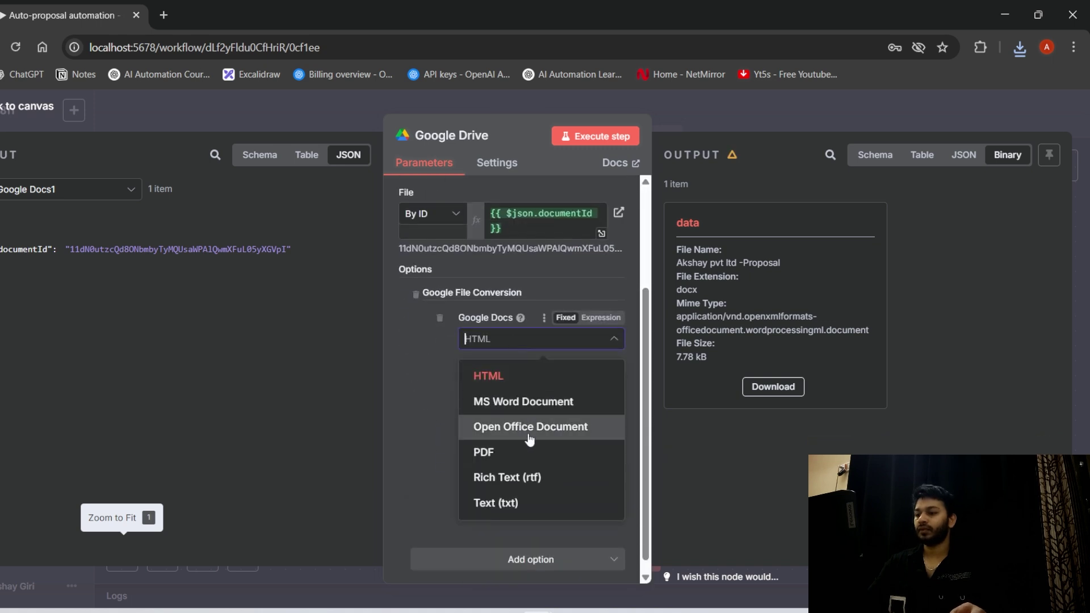
click(511, 452)
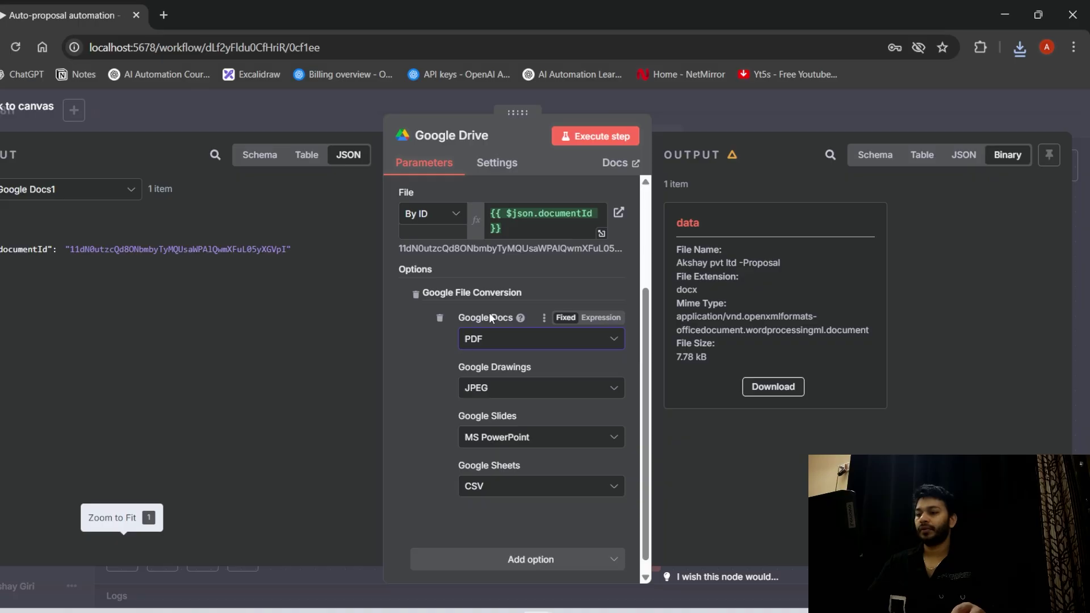
click(584, 137)
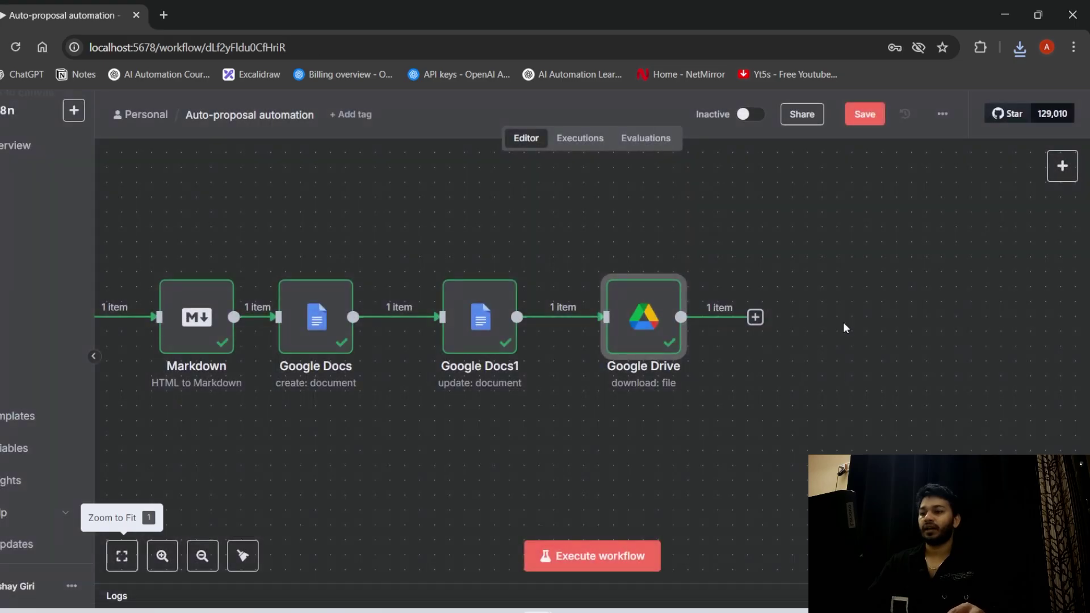
click(631, 103)
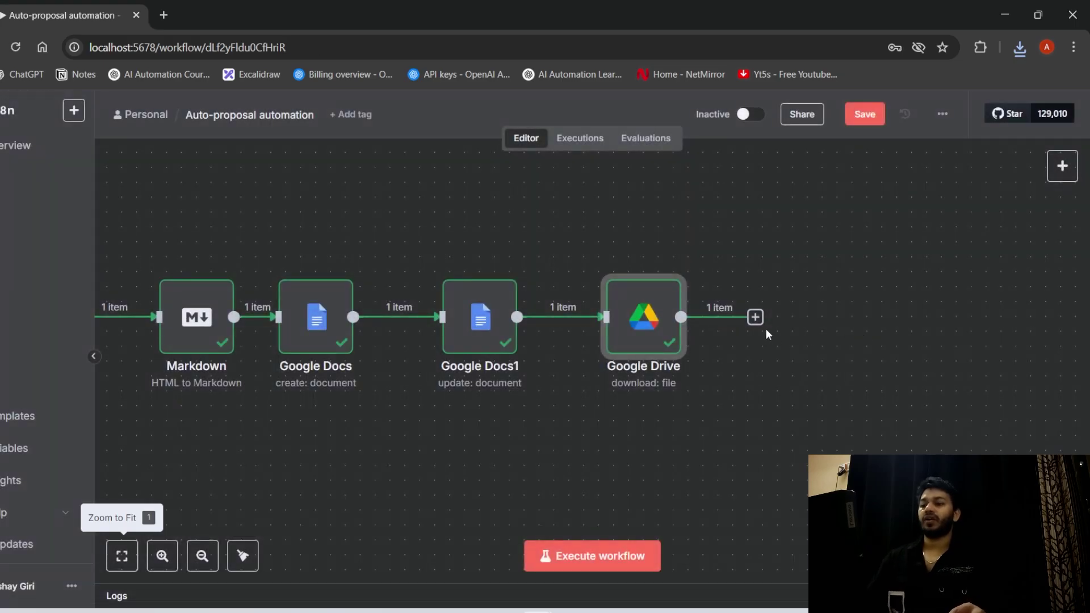
- Add a Gmail node with the action for sending a message after the Google Drive node
click(755, 316)
text(g)
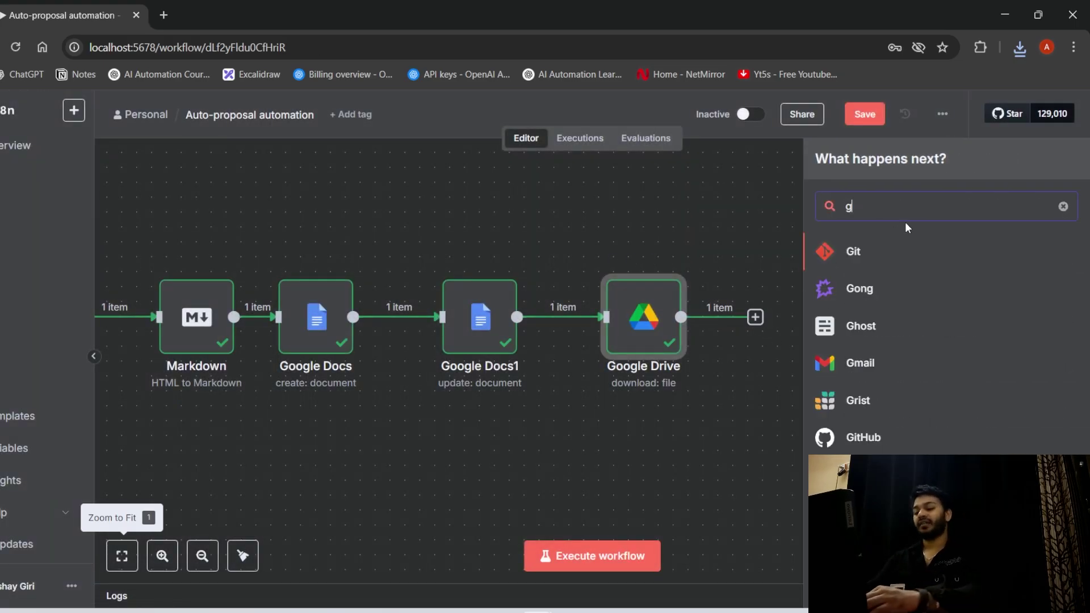
text(mail)
click(872, 256)
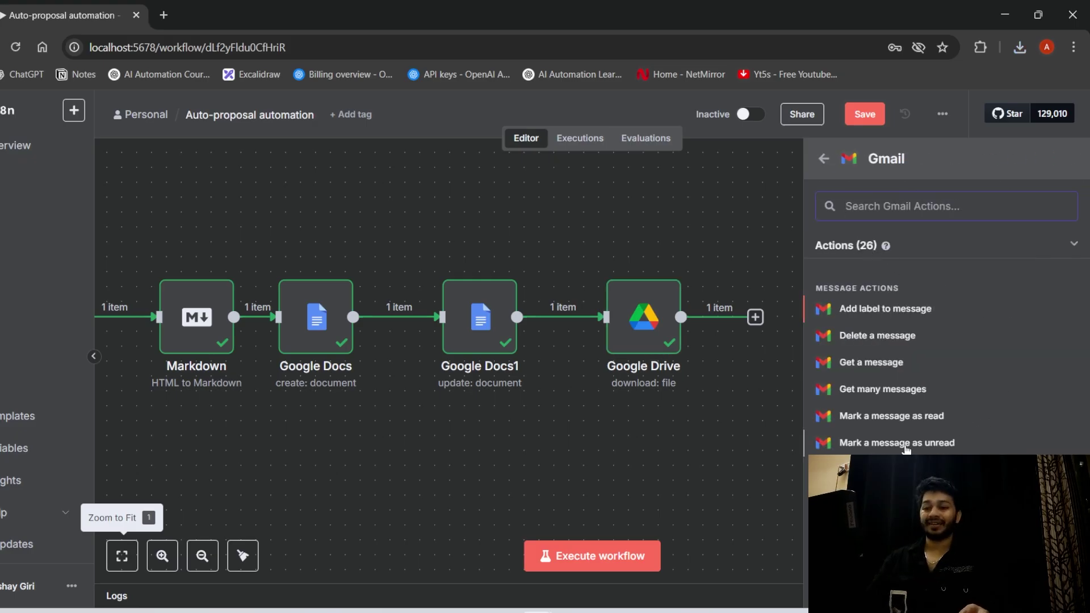
scroll(1009, 325, down, 2)
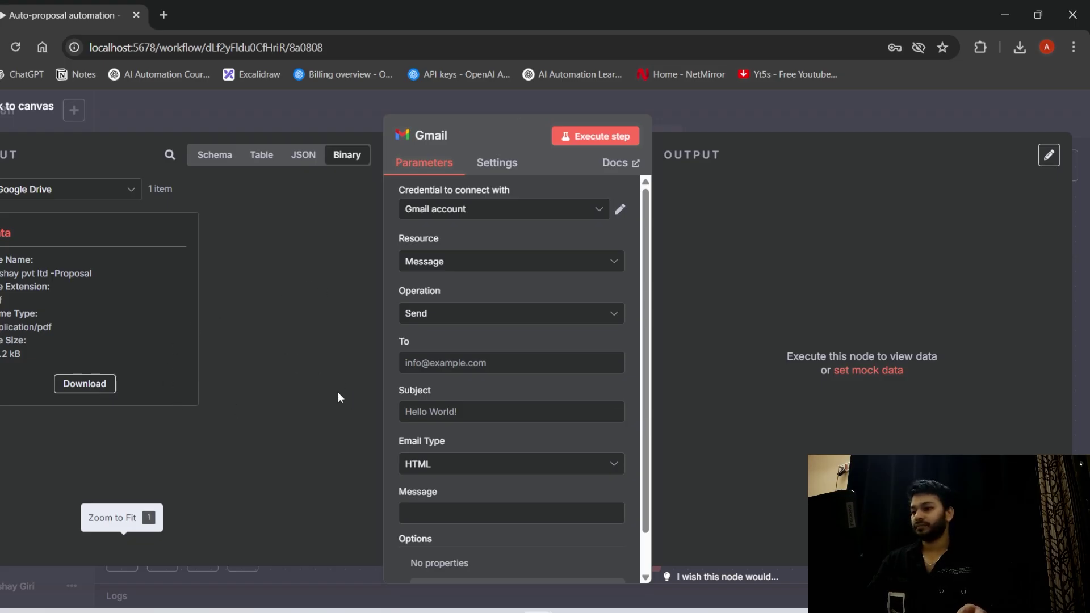
- Map the Email address from Edit Fields into the Gmail message's To field
click(420, 362)
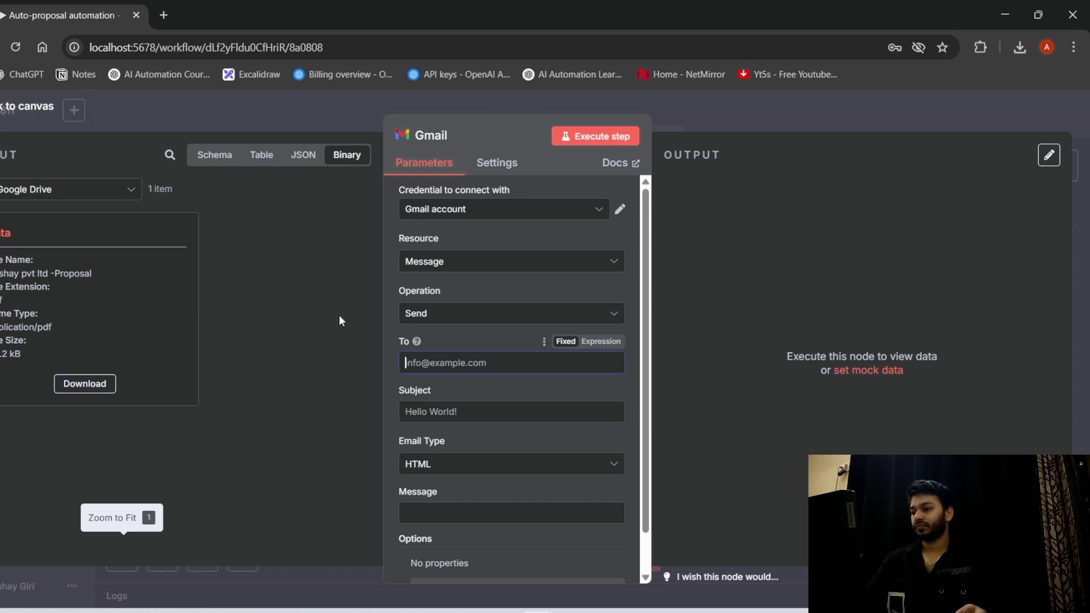
click(103, 194)
click(88, 336)
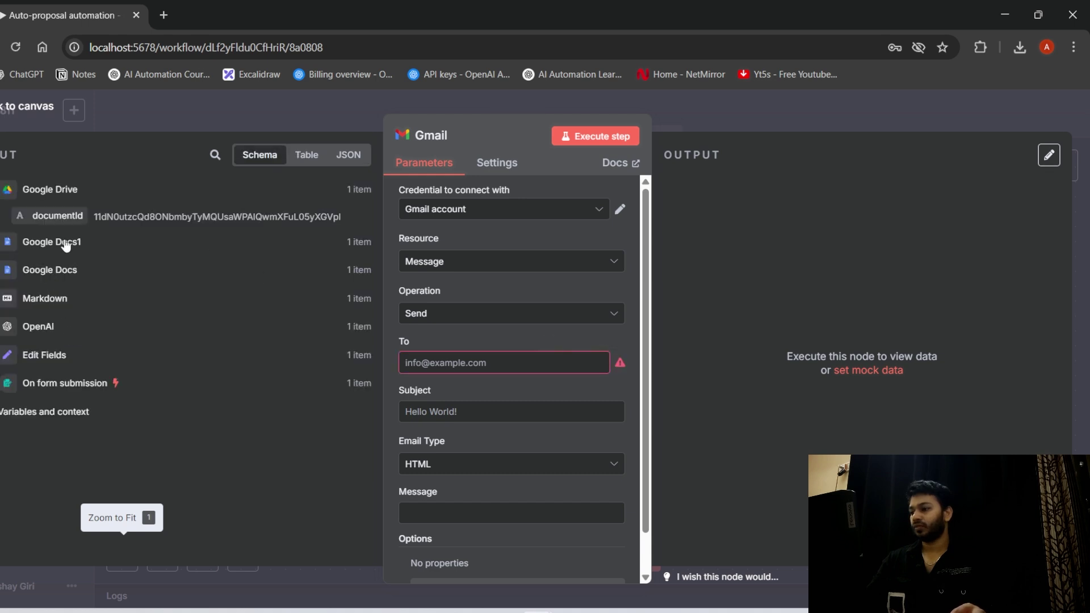
click(7, 355)
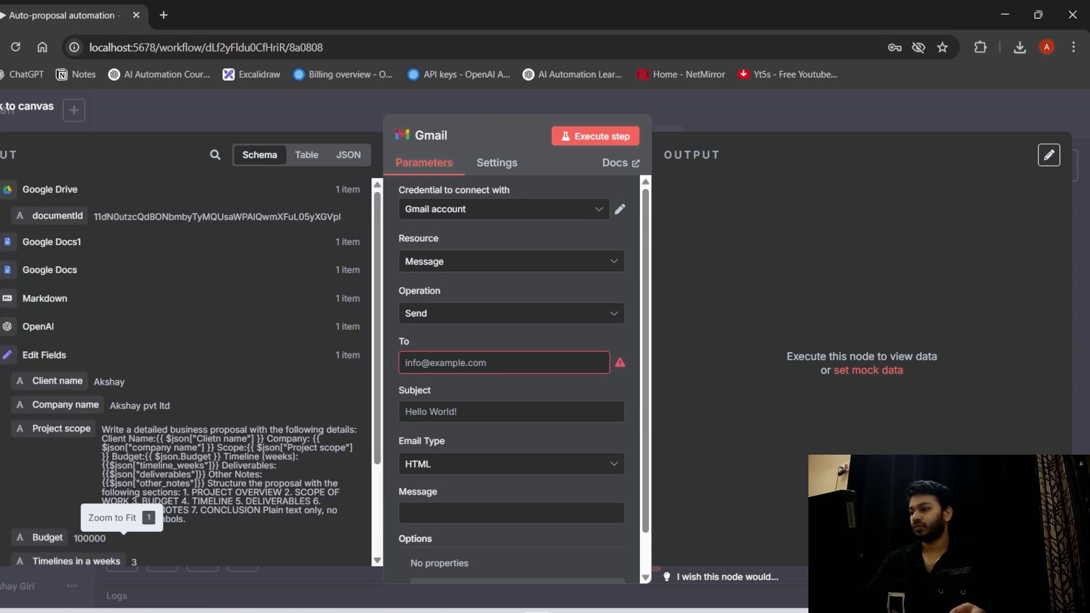
scroll(108, 414, down, 3)
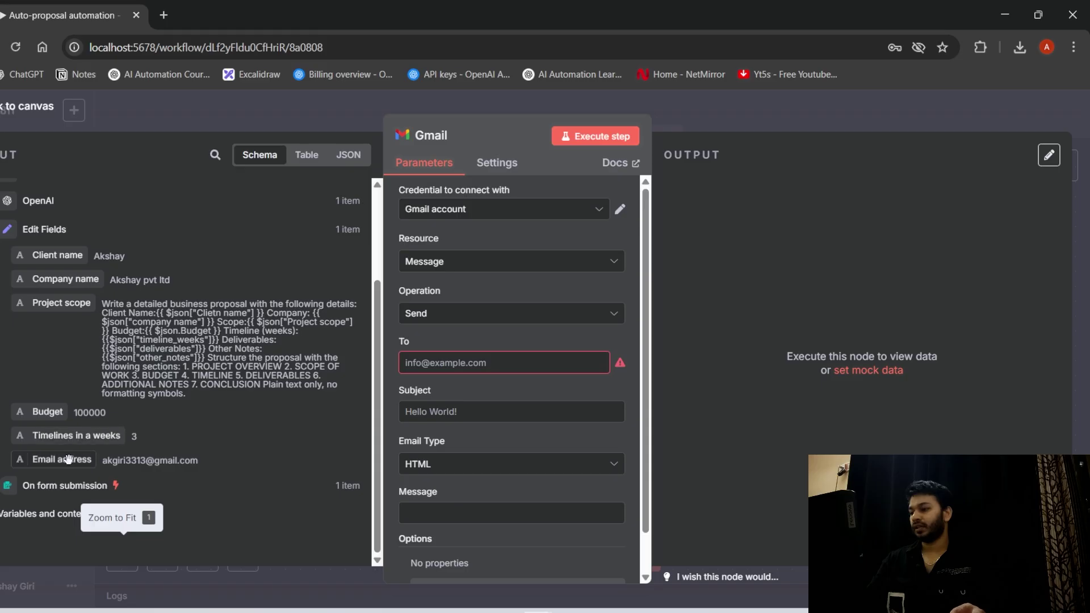
drag(68, 459, 412, 362)
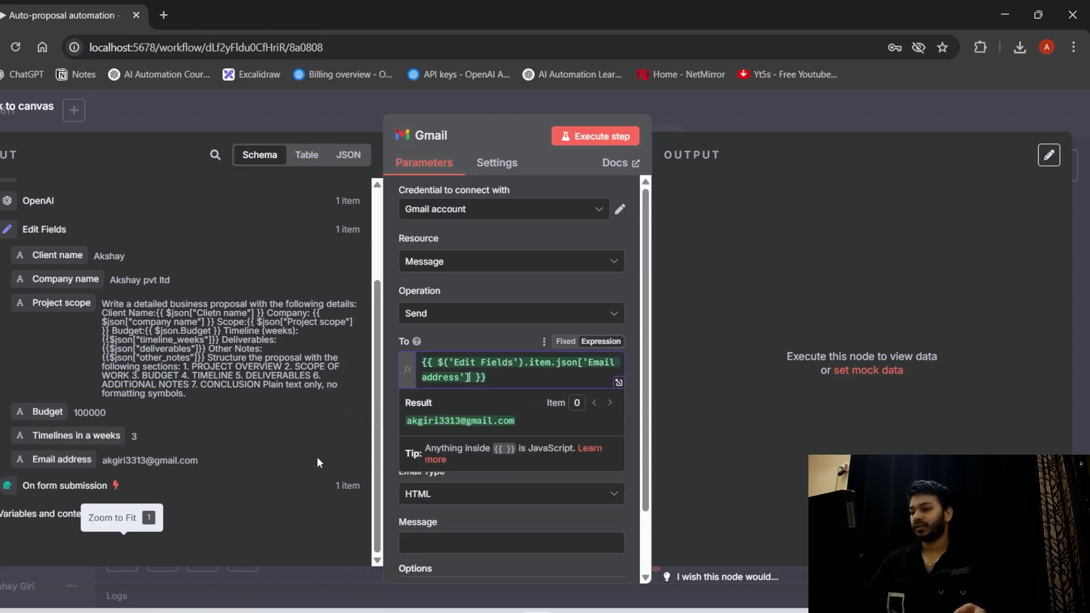
click(387, 401)
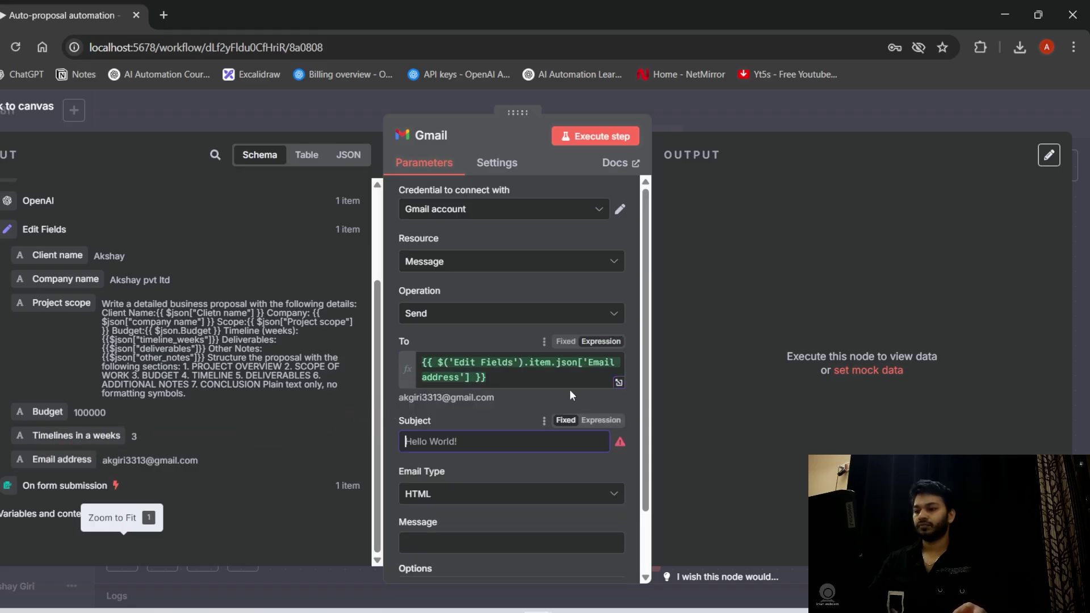
- Set the Gmail message's subject to "Proposal for -" followed by the Company name mapped from Edit Fields
click(472, 443)
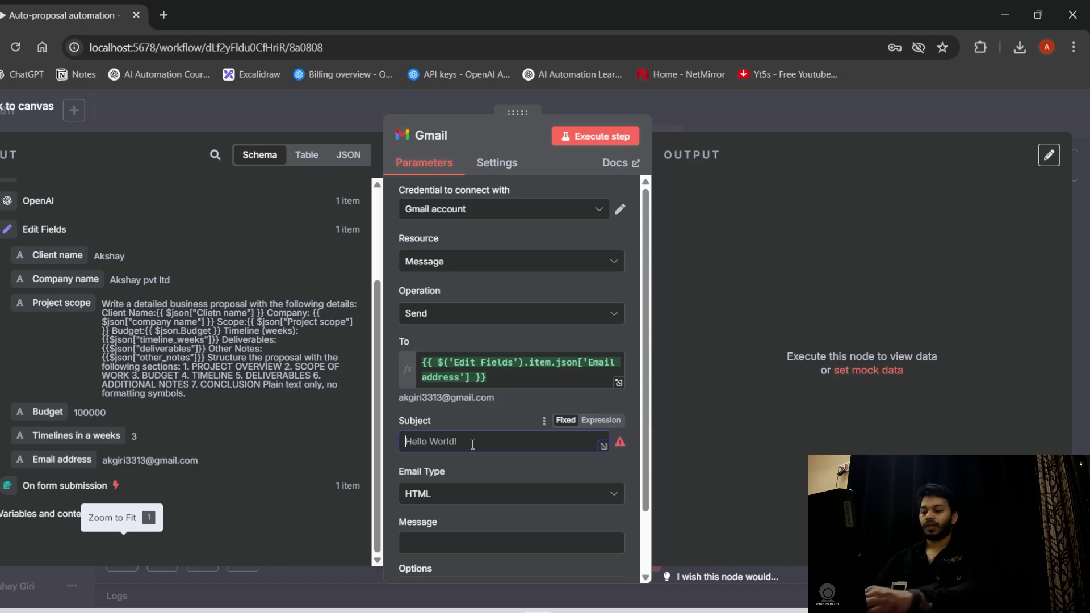
text(Pr)
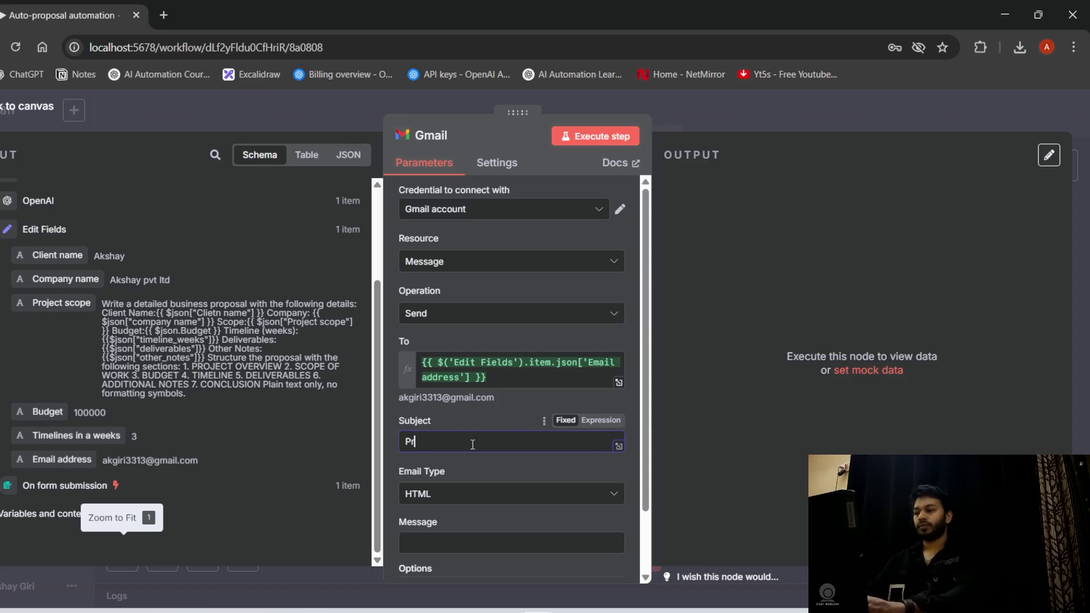
text(op)
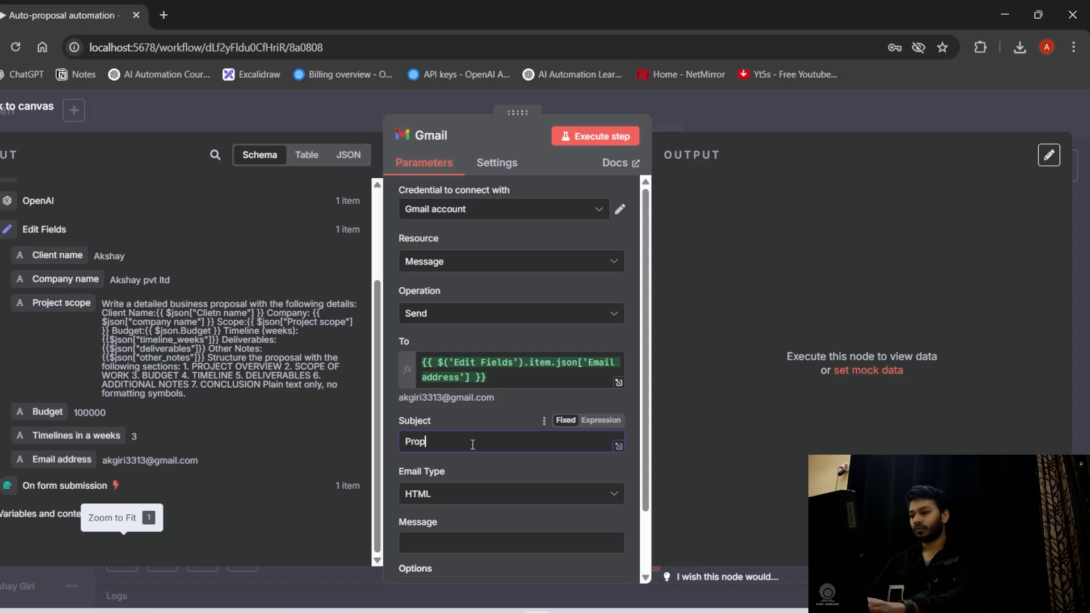
text(osal for -)
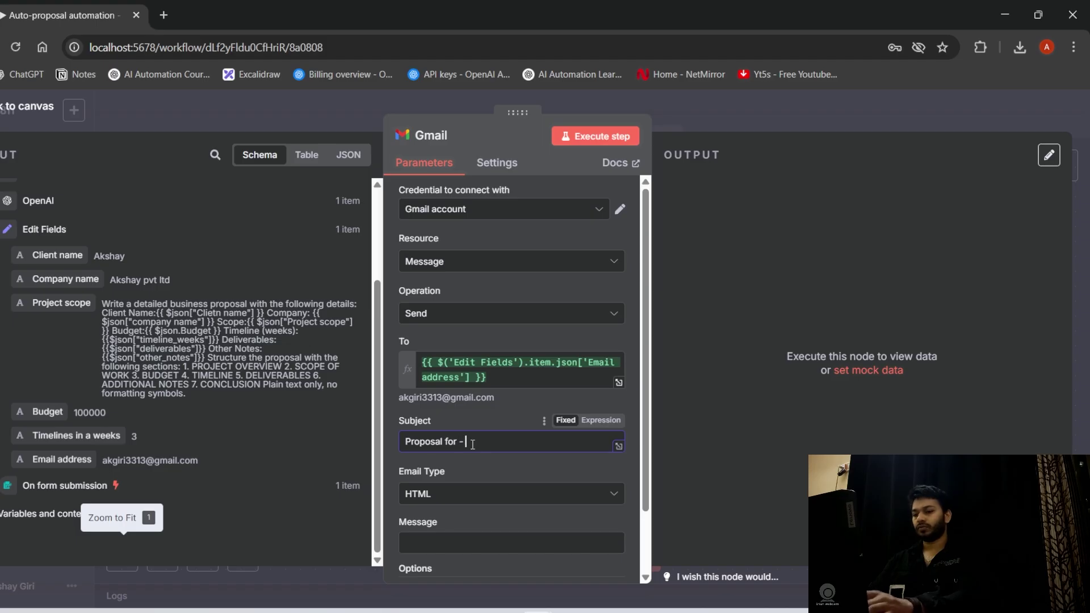
drag(63, 279, 563, 442)
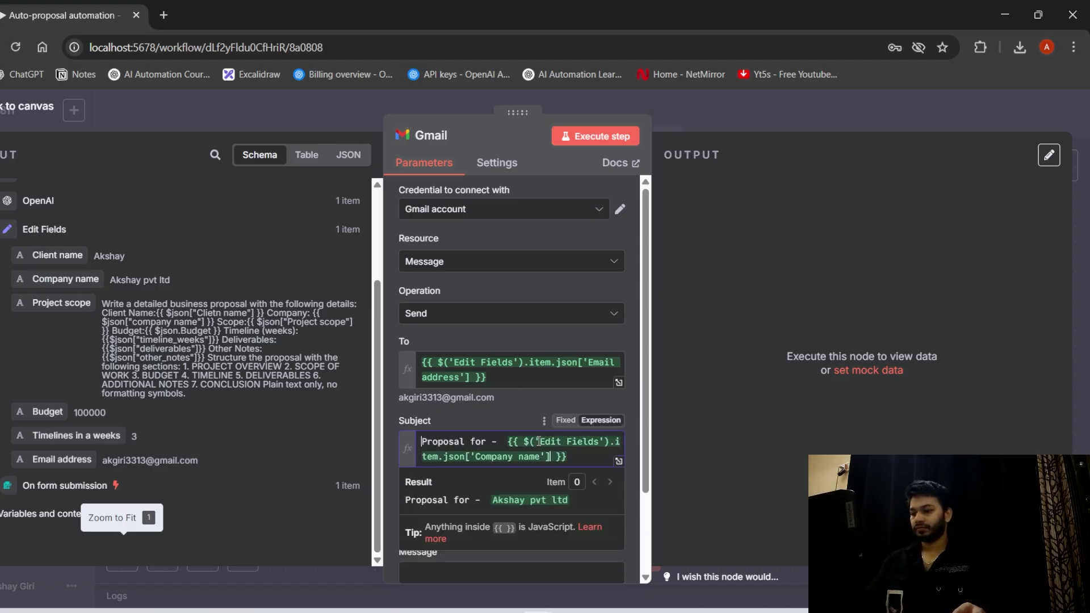
- Write the message as a proposal cover email using the Client name, Company name and Project scope expressions from Edit Fields, then execute the Gmail node
scroll(449, 493, down, 2)
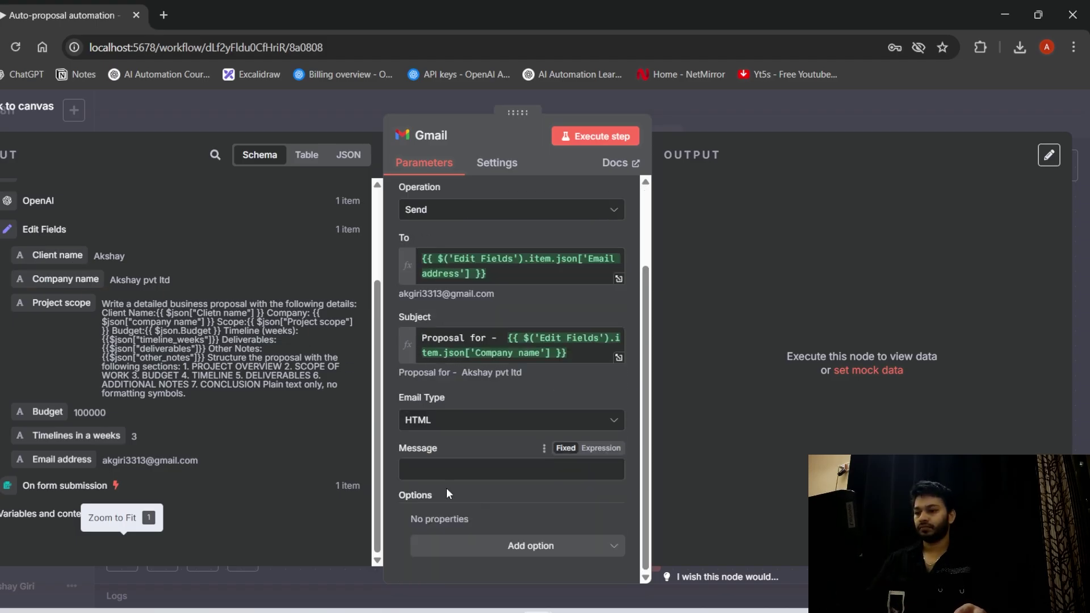
click(606, 448)
click(619, 474)
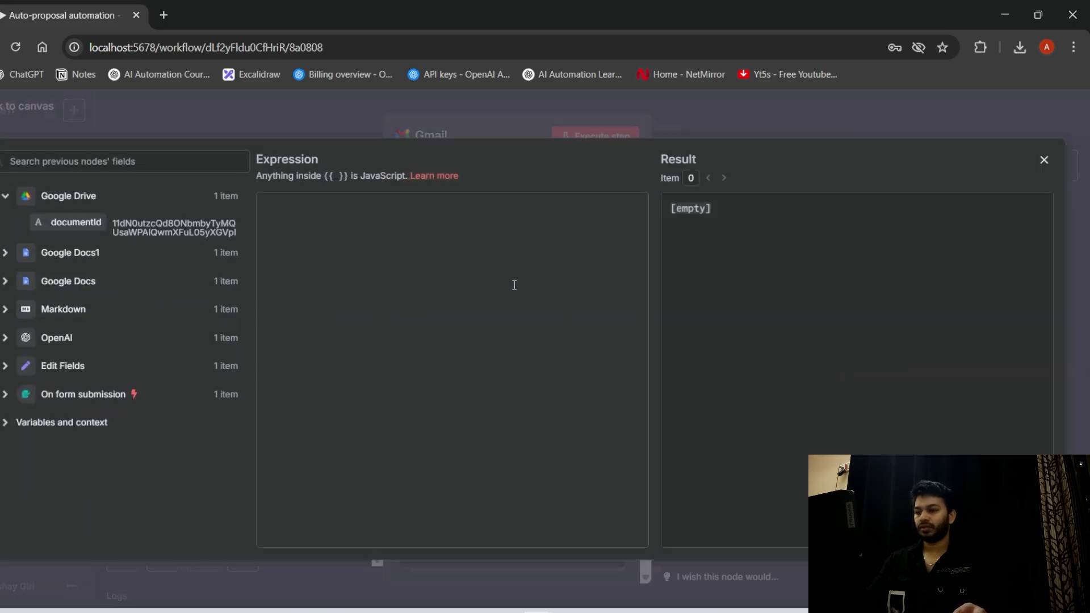
text(Hi {{ $('Edit Fields').item.json['Client name'] }}  I hope you’re doing well.  Please find attached the proposal for {{ $('Edit Fields').item.json['Company name'] }} regarding:{{ $('Edit Fields').item.json['Project scope'] }}  The proposal includes: - Scope of work - Deliverables - Project timeline - Budget details - Terms & conditions  If you have any questions or would like to make changes, feel free to reply to this email.  Looking forward to your feedback.  Best regards, [Your Name] [Your Company Name] [Your Contact Information])
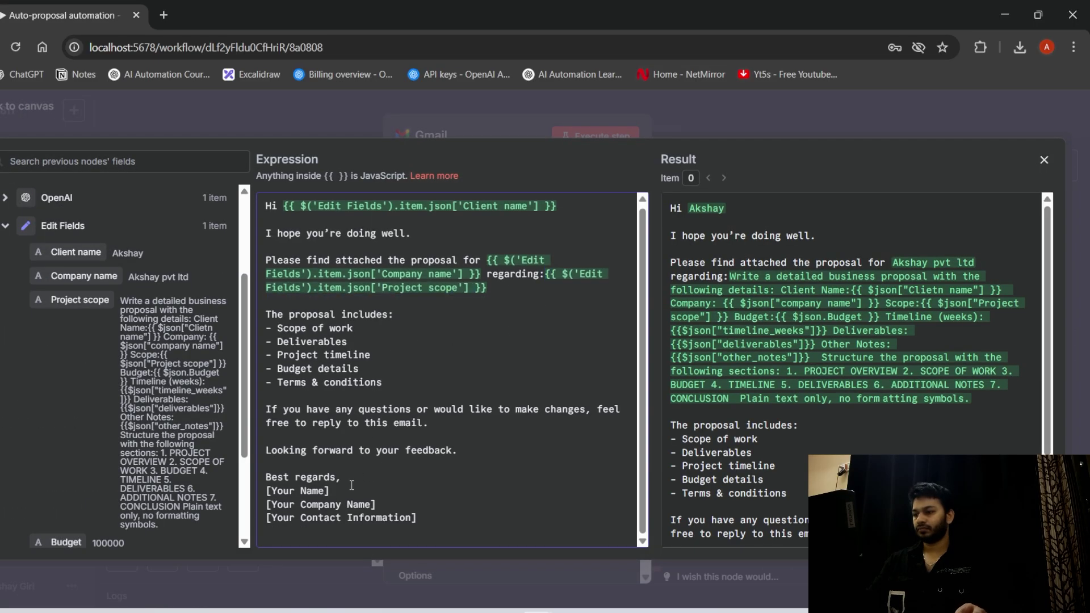
key(Escape)
click(617, 138)
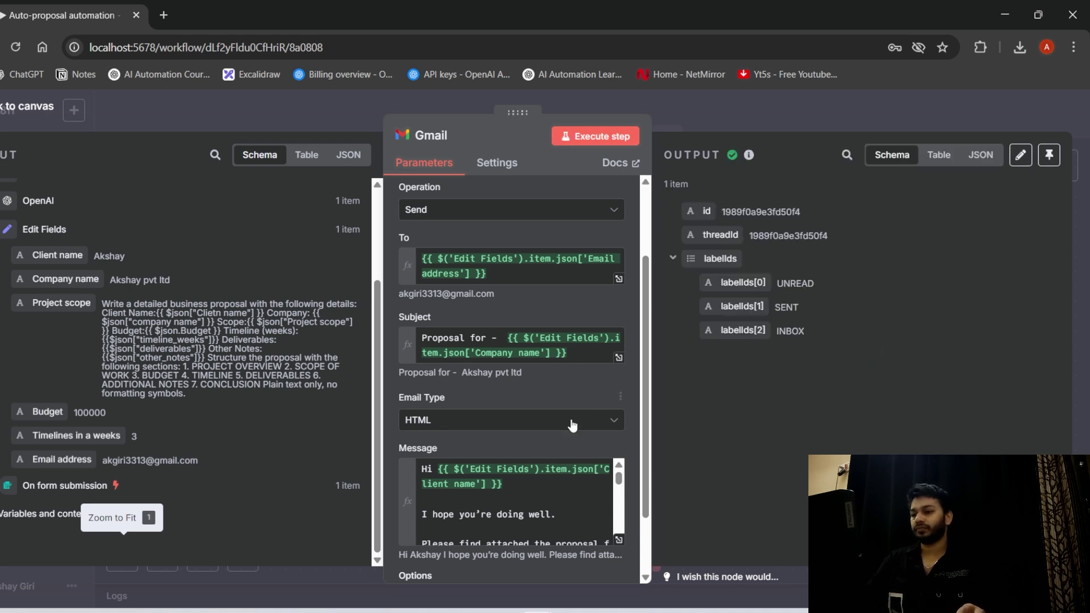
- Add an Attachments option with one attachment using the field name data, then execute the Gmail node
scroll(596, 499, down, 2)
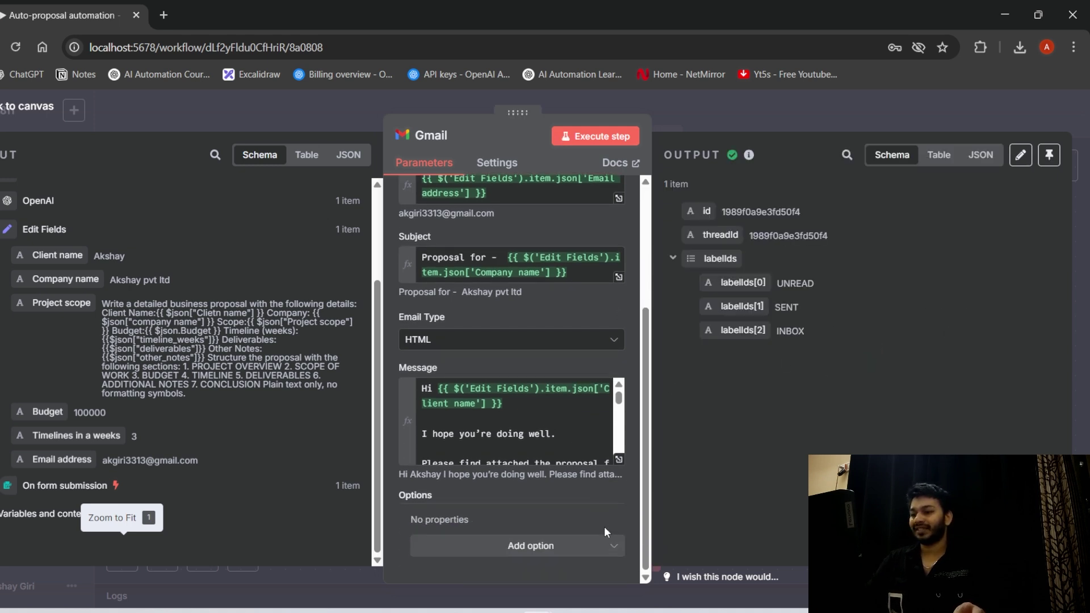
click(543, 548)
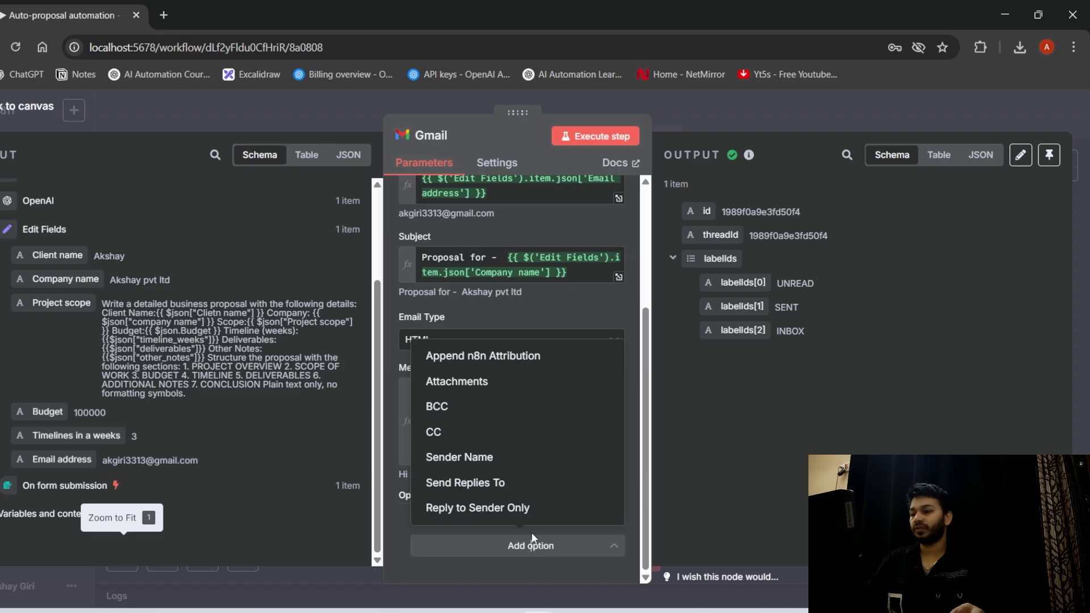
click(483, 381)
scroll(511, 420, down, 3)
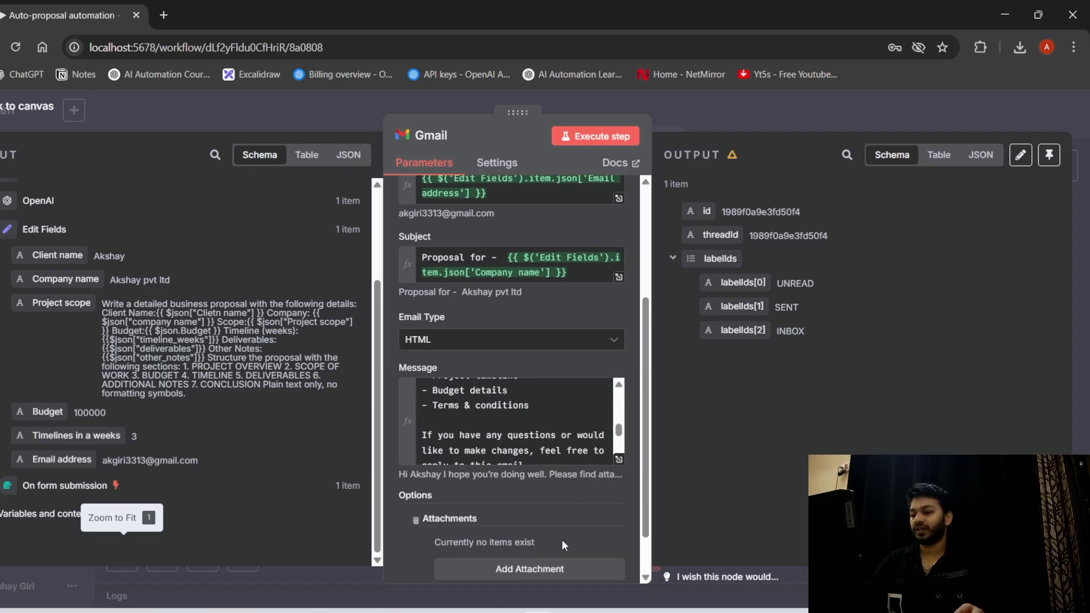
scroll(561, 539, down, 1)
click(544, 516)
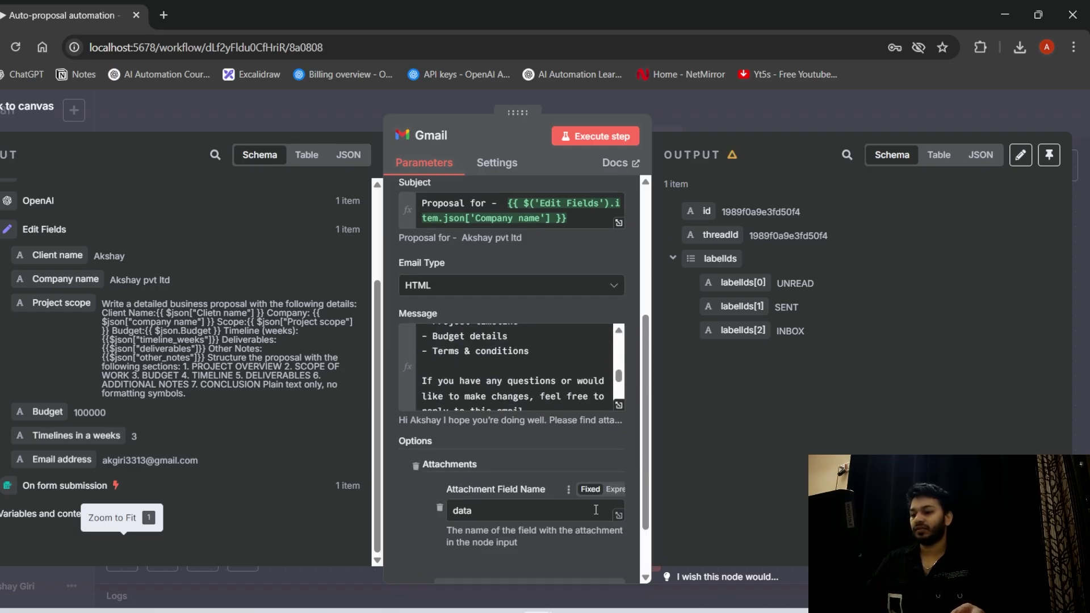
scroll(562, 477, down, 2)
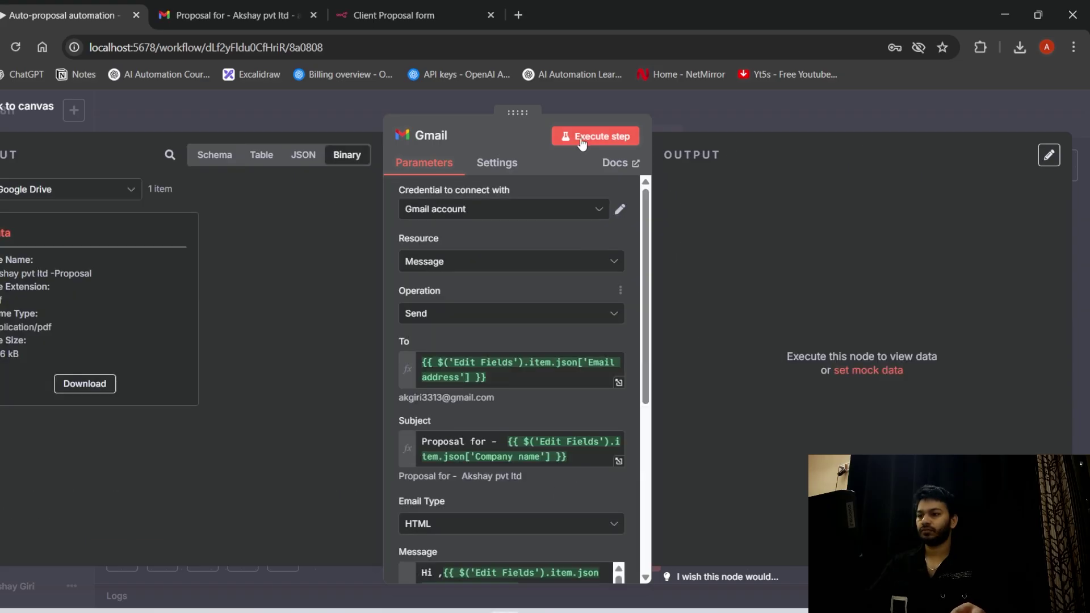
click(580, 138)
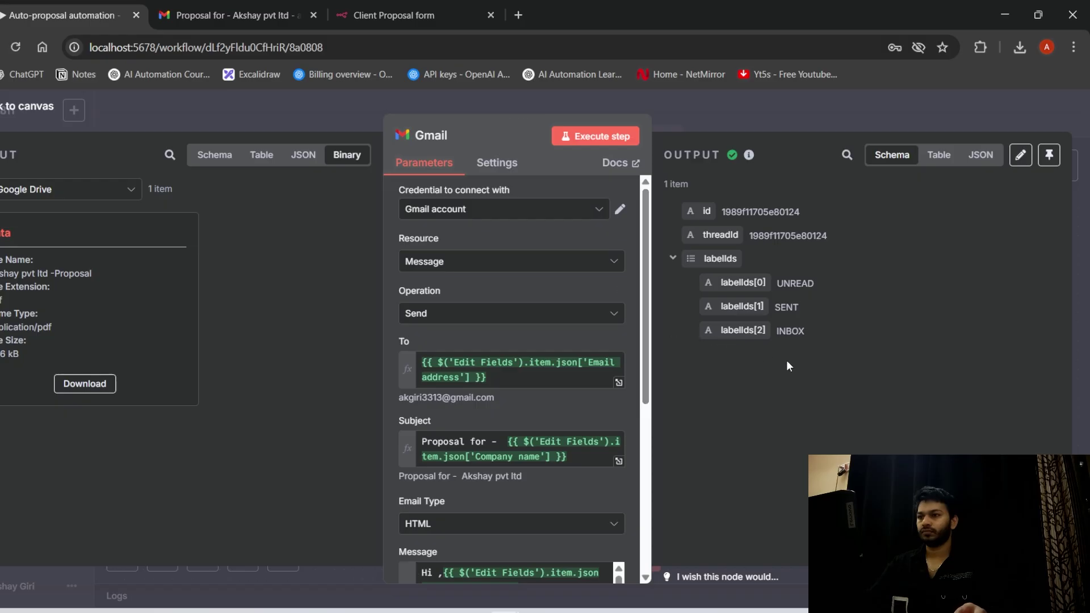
- Switch to the received proposal email in Gmail, download its PDF attachment and open it in a maximized Acrobat window
click(243, 15)
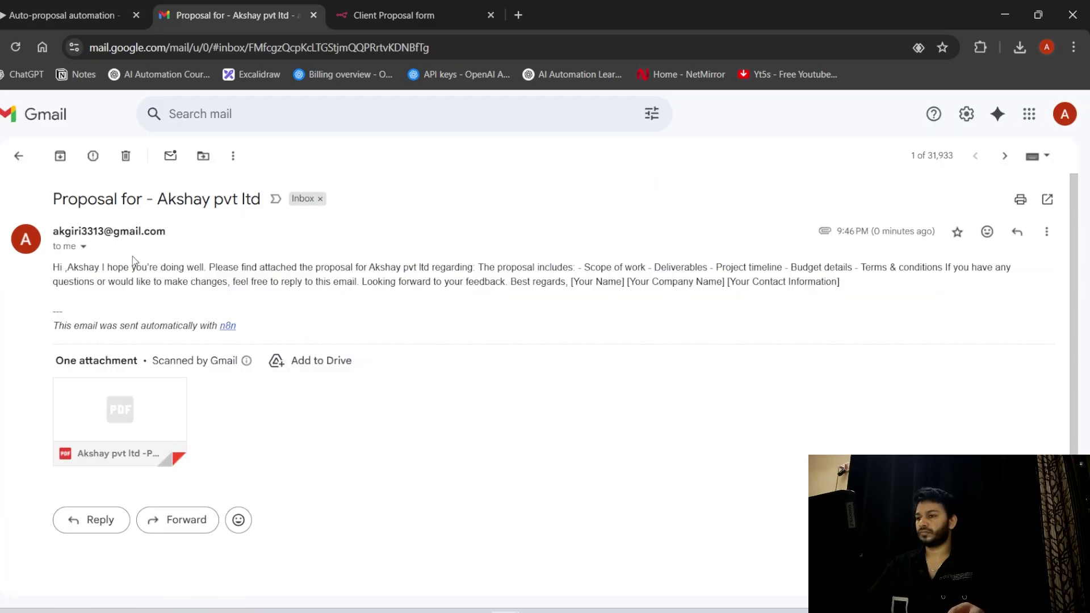
click(85, 444)
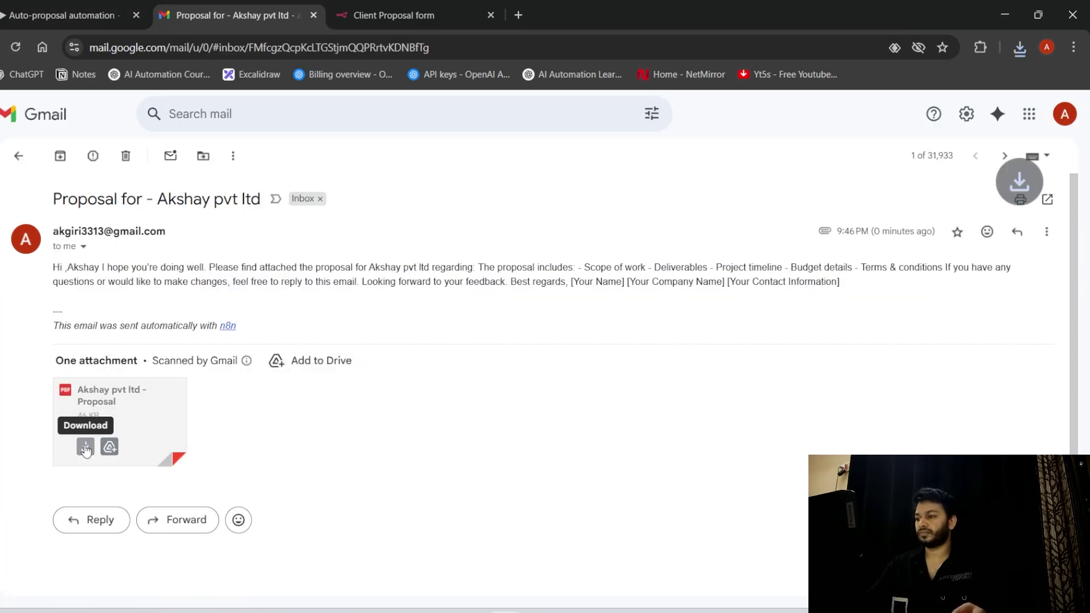
click(1019, 50)
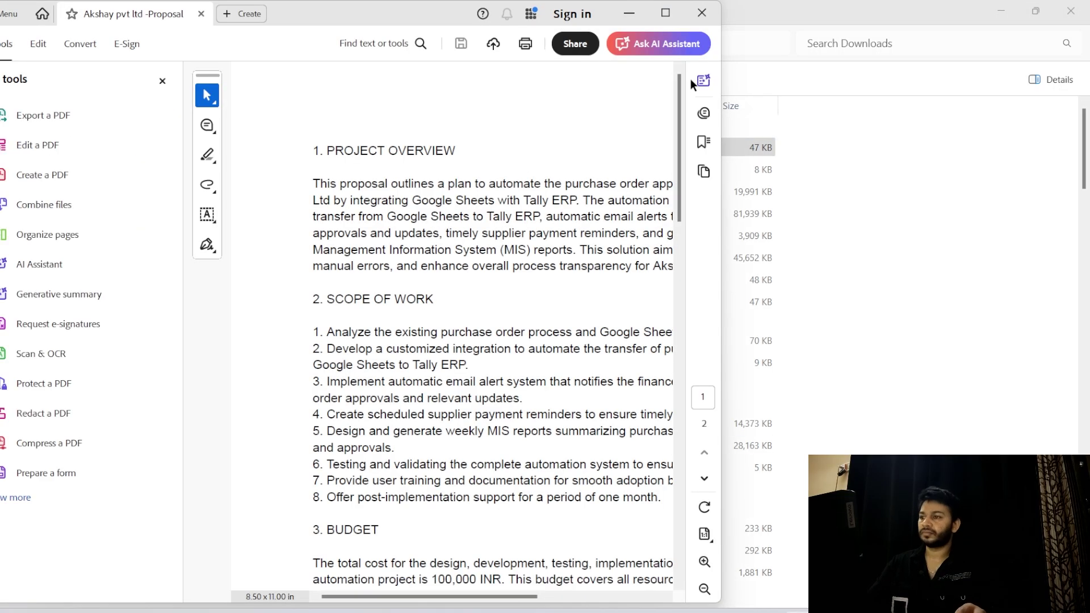
click(665, 12)
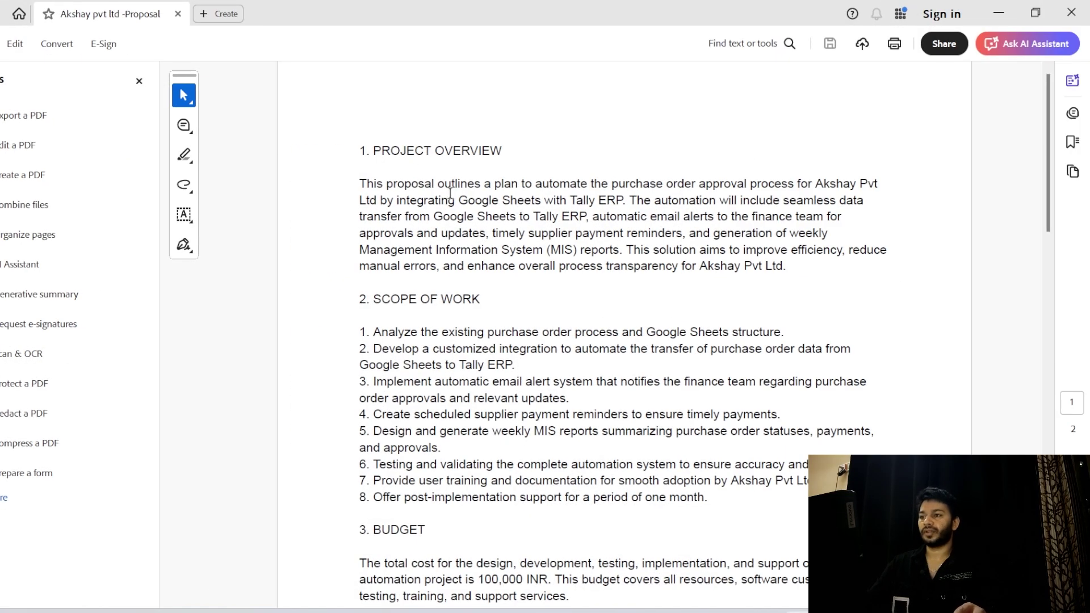
- Read through the proposal PDF from the scope of work to the additional note, and return to the n8n workflow
scroll(403, 272, down, 3)
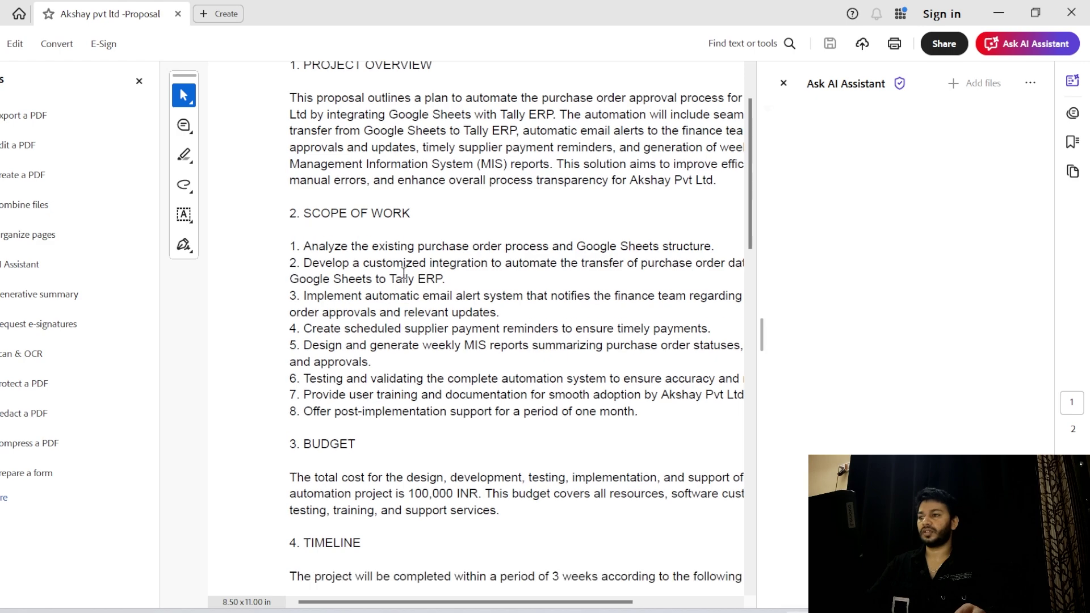
scroll(403, 273, down, 10)
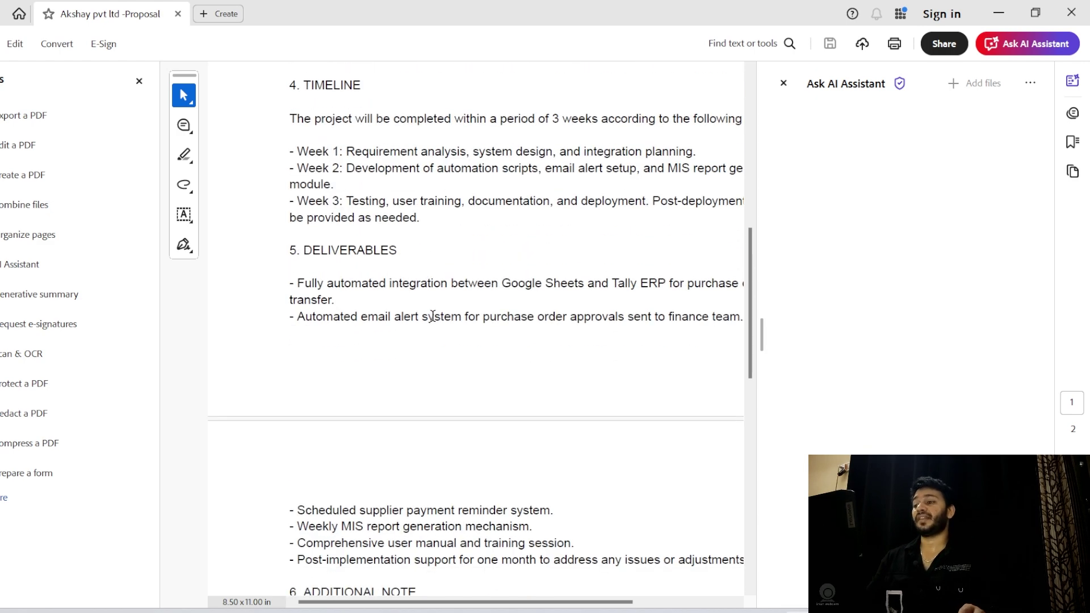
scroll(432, 316, down, 10)
key(alt+Tab)
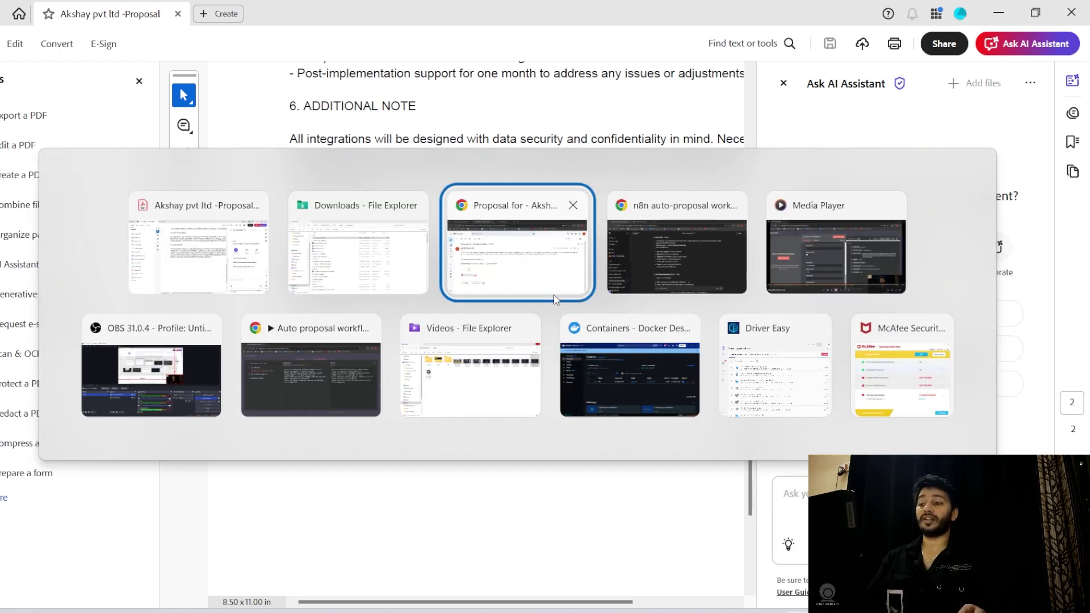
key(alt+Tab)
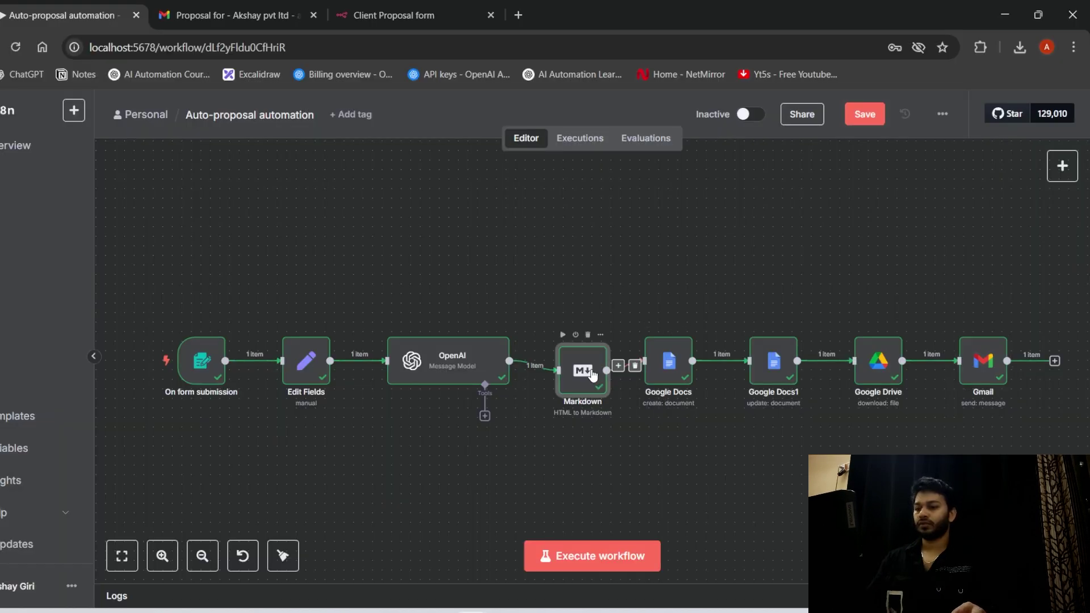